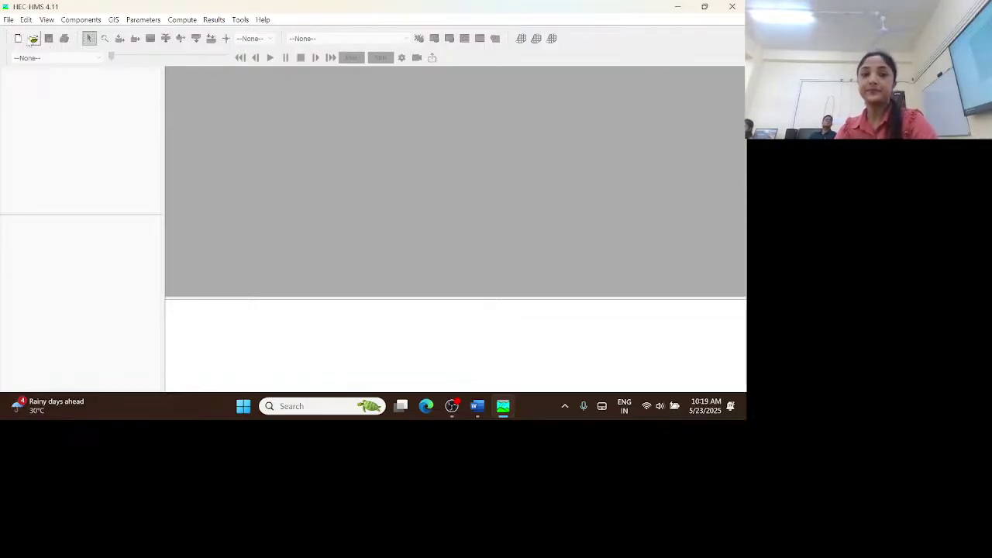
- Open the existing NEHARI project
{"action": "left_click", "coordinate": [9, 22]}
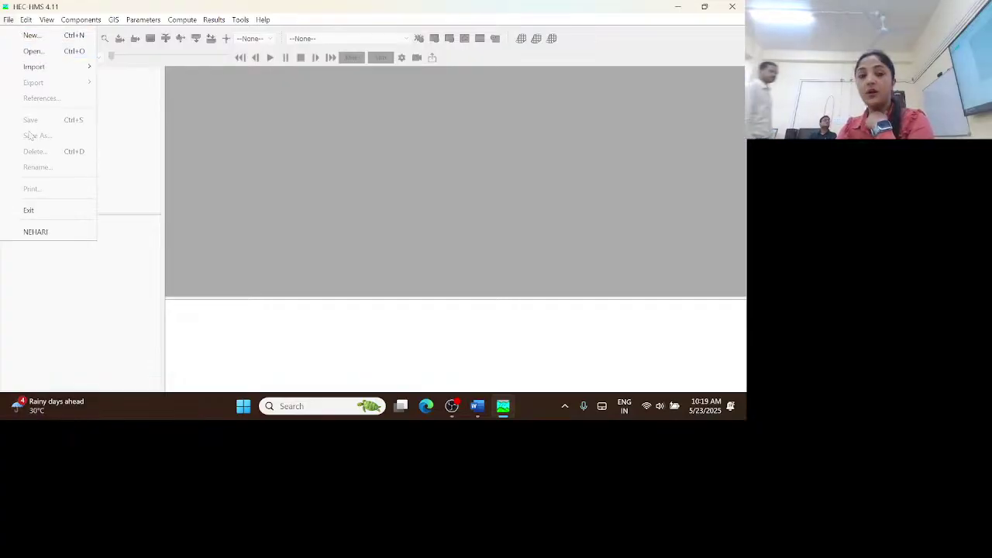
{"action": "left_click", "coordinate": [195, 153]}
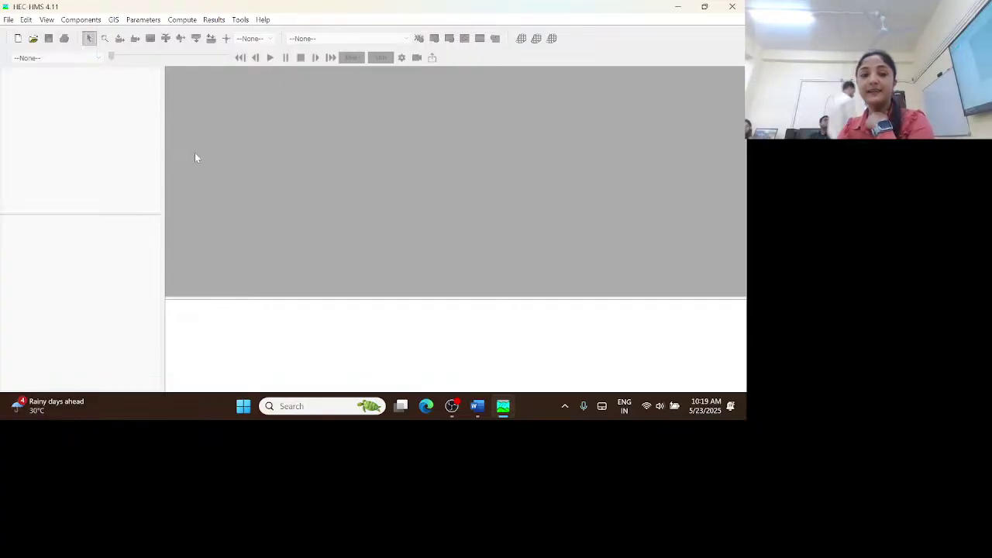
{"action": "left_click", "coordinate": [33, 38]}
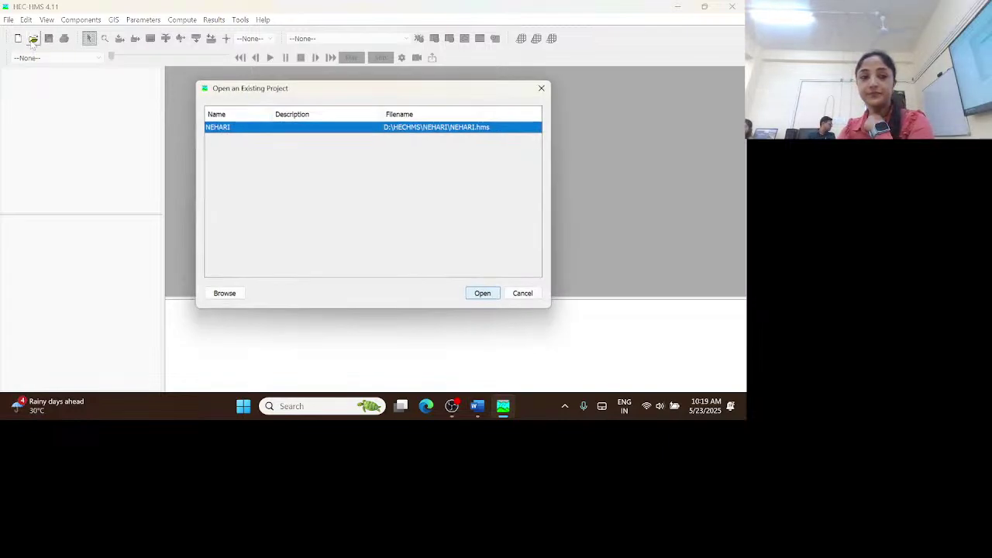
{"action": "left_click", "coordinate": [482, 296]}
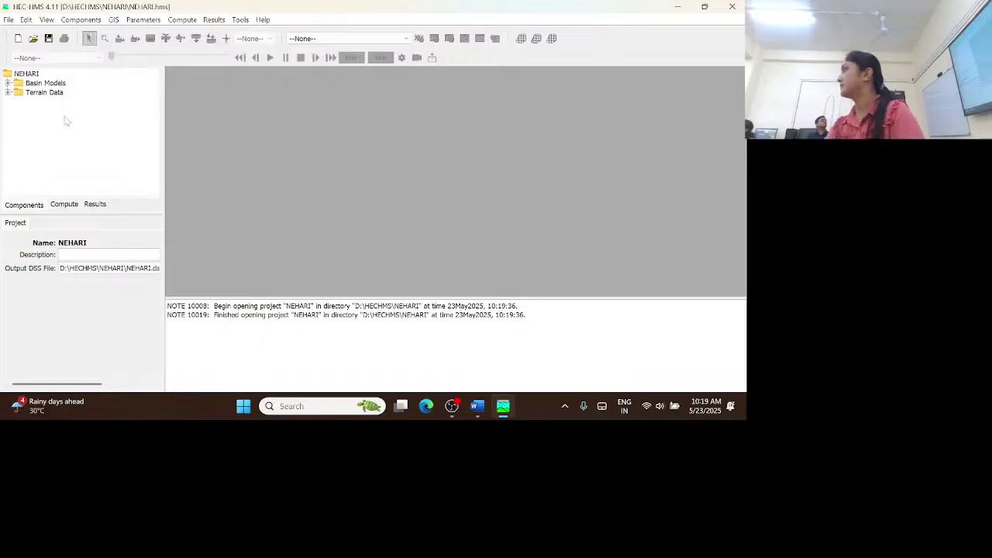
- Open the Basin 1 basin model and maximize its map window
{"action": "left_click", "coordinate": [7, 84]}
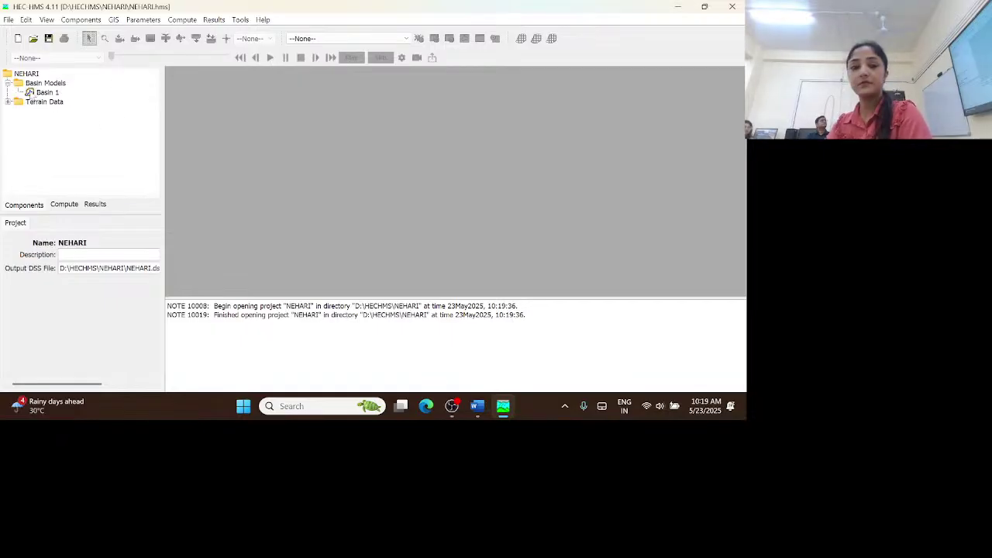
{"action": "double_click", "coordinate": [40, 93]}
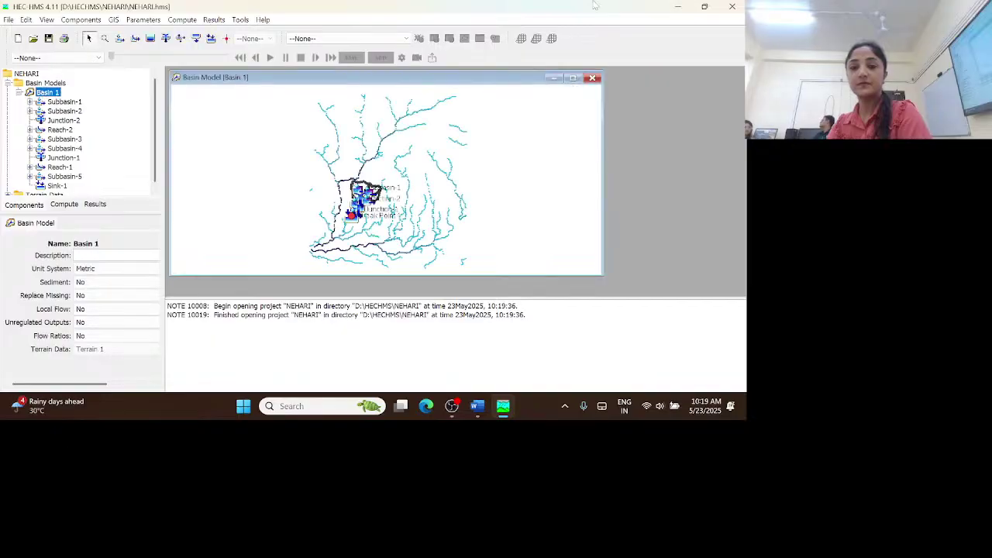
{"action": "left_click", "coordinate": [572, 78]}
- Zoom the Basin 1 map in on the delineated subbasins and centre them in the view
{"action": "left_click", "coordinate": [105, 38]}
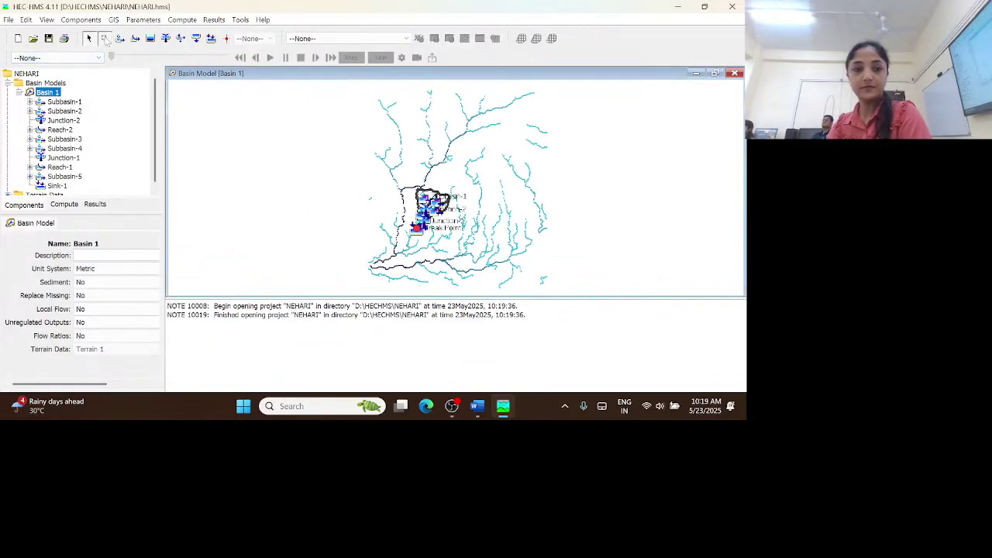
{"action": "left_click_drag", "start_coordinate": [397, 175], "coordinate": [482, 256]}
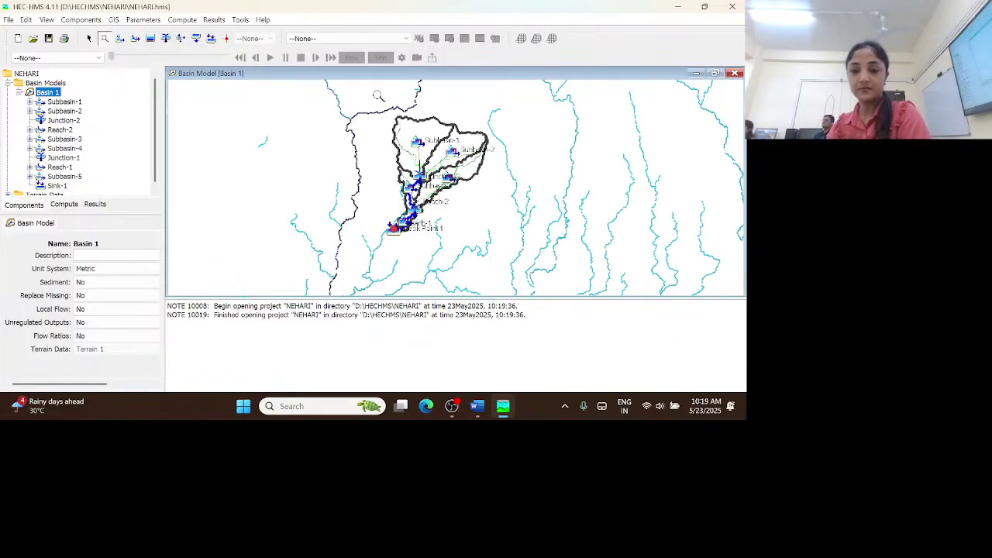
{"action": "left_click_drag", "start_coordinate": [353, 94], "coordinate": [515, 262]}
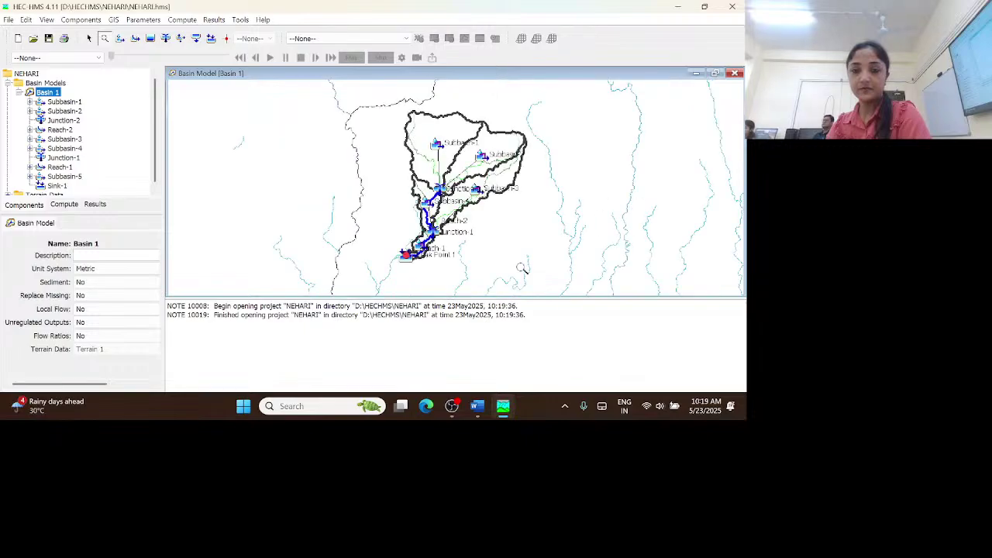
{"action": "left_click_drag", "start_coordinate": [389, 95], "coordinate": [566, 293]}
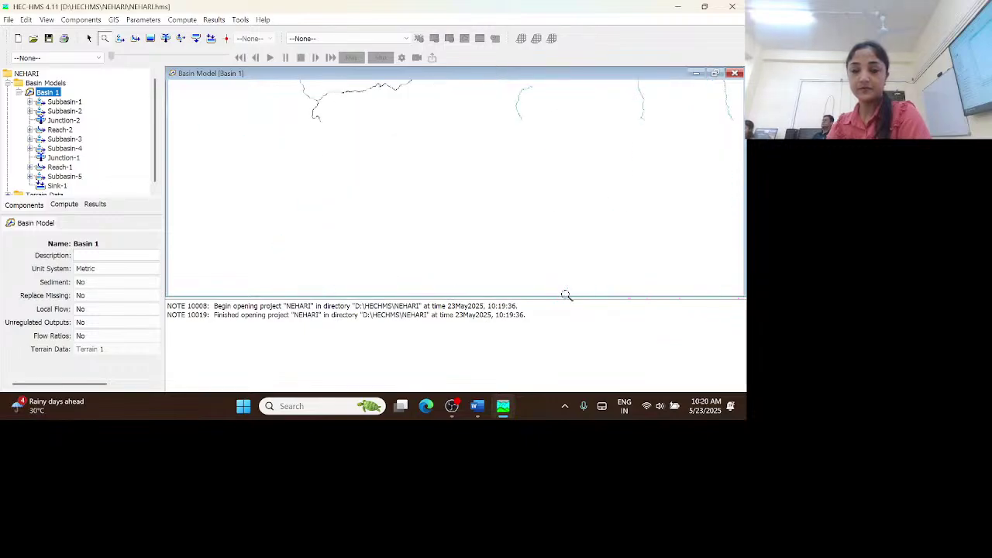
{"action": "left_click", "coordinate": [88, 38]}
{"action": "left_click_drag", "start_coordinate": [493, 184], "coordinate": [471, 181]}
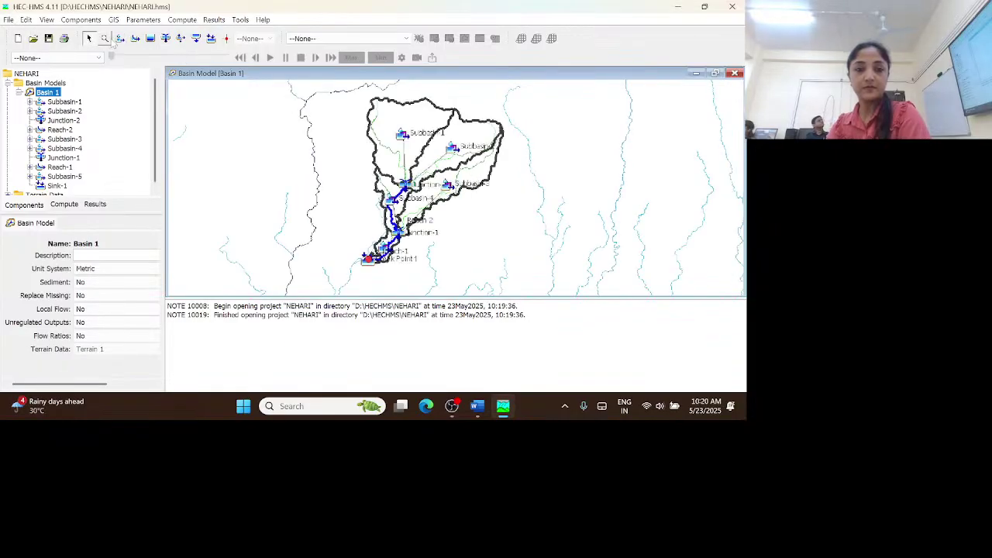
{"action": "left_click", "coordinate": [104, 38]}
{"action": "left_click_drag", "start_coordinate": [344, 140], "coordinate": [549, 295]}
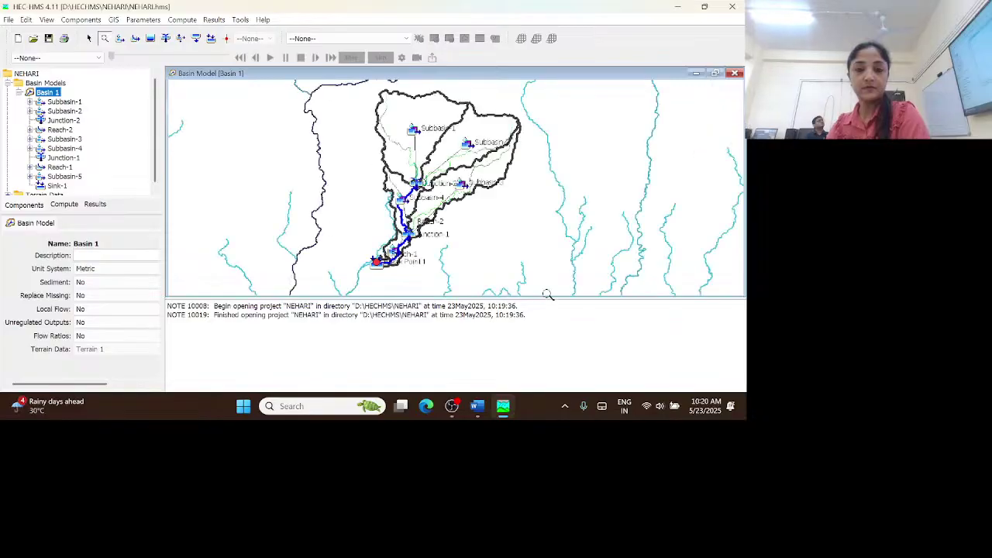
{"action": "left_click", "coordinate": [89, 38]}
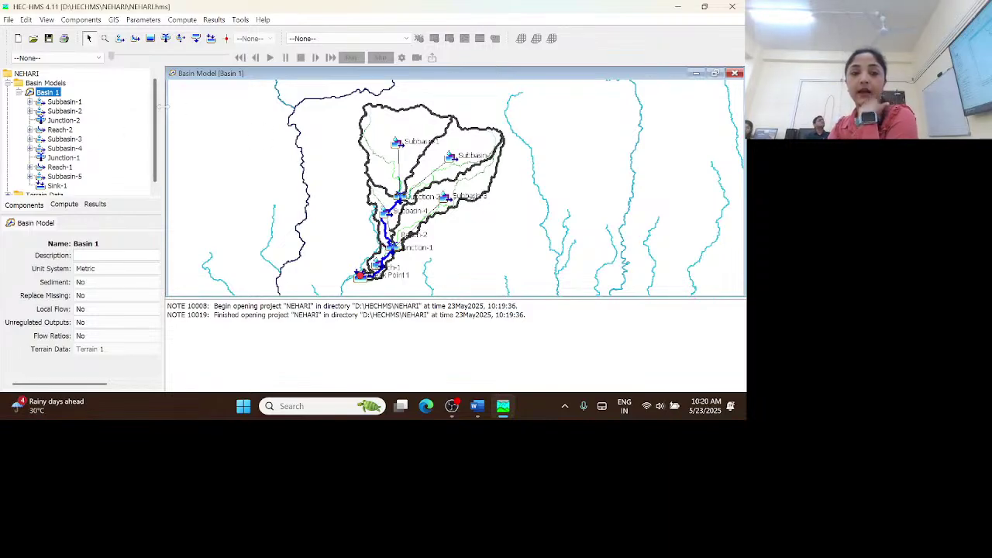
- Review the areas of all subbasins in the Subbasin Area table and close it
{"action": "left_click", "coordinate": [145, 21]}
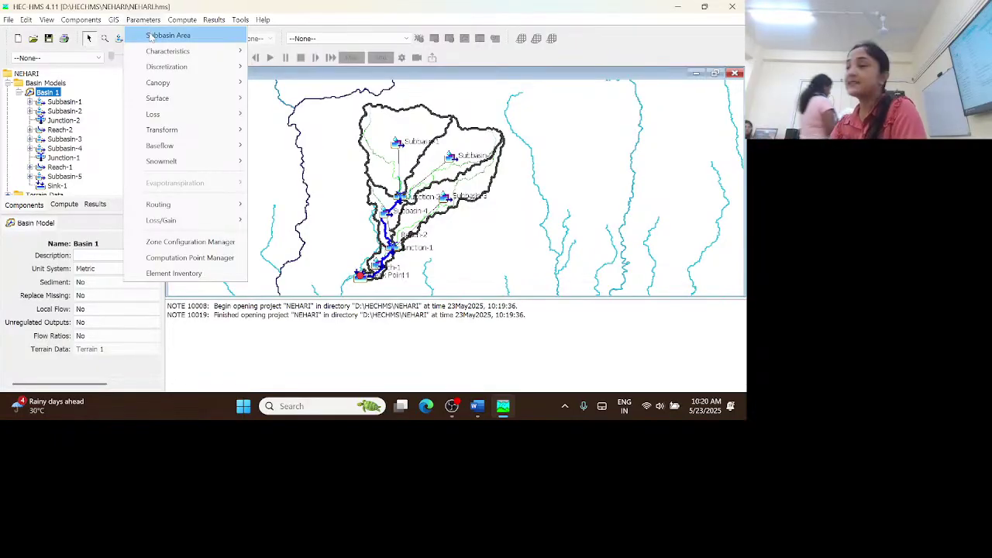
{"action": "left_click", "coordinate": [168, 36]}
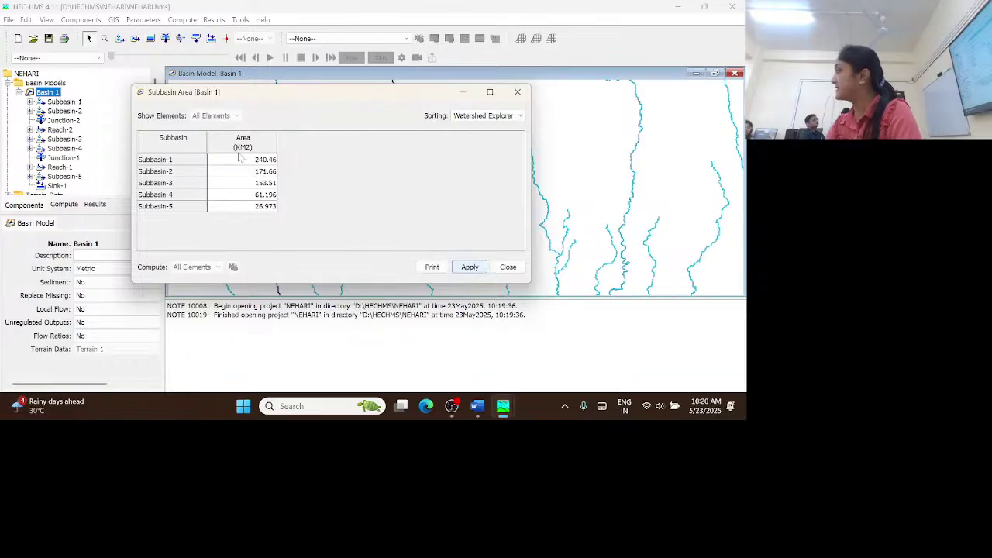
{"action": "left_click", "coordinate": [508, 267]}
- Display the Subbasin Characteristics table and widen it to show the Elongation Ratio column
{"action": "left_click", "coordinate": [142, 19]}
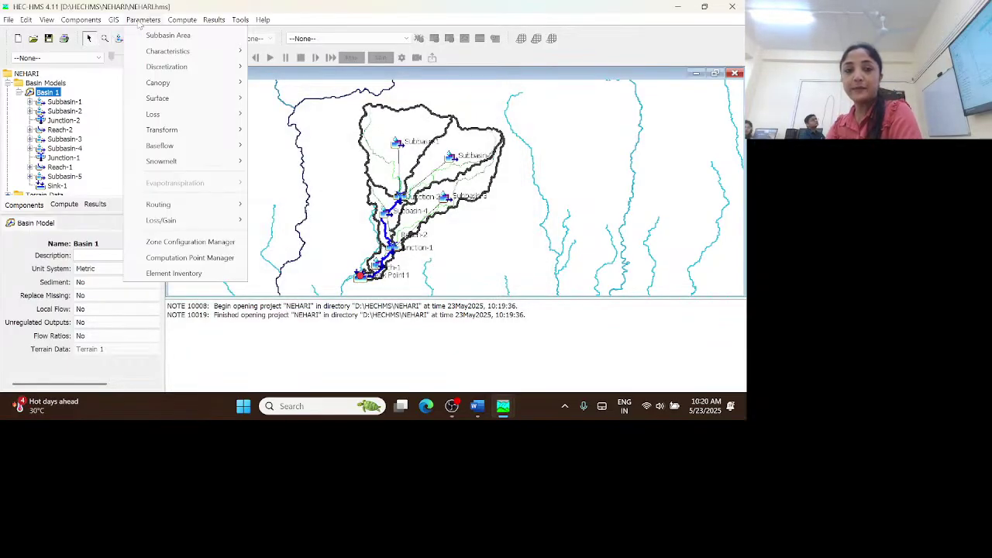
{"action": "mouse_move", "coordinate": [160, 50]}
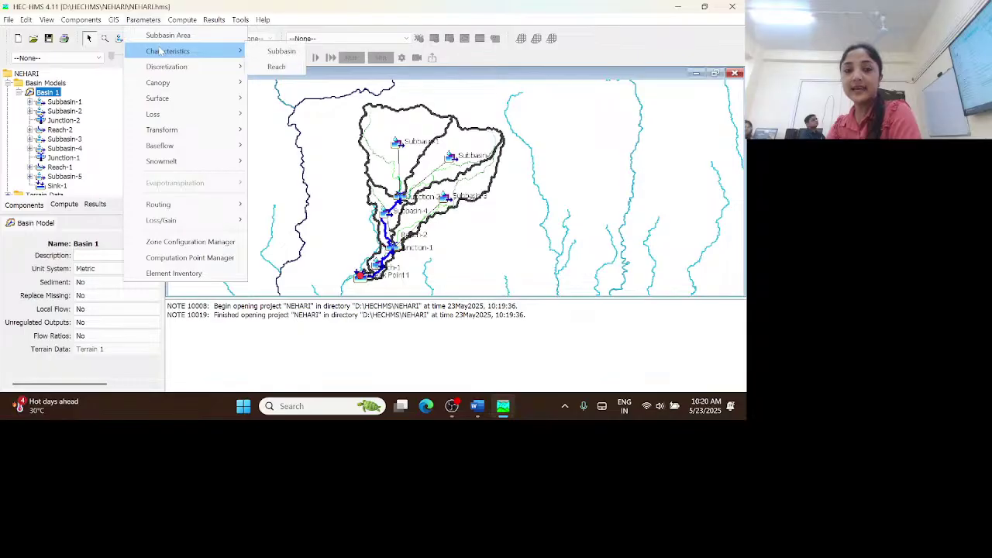
{"action": "left_click", "coordinate": [283, 52]}
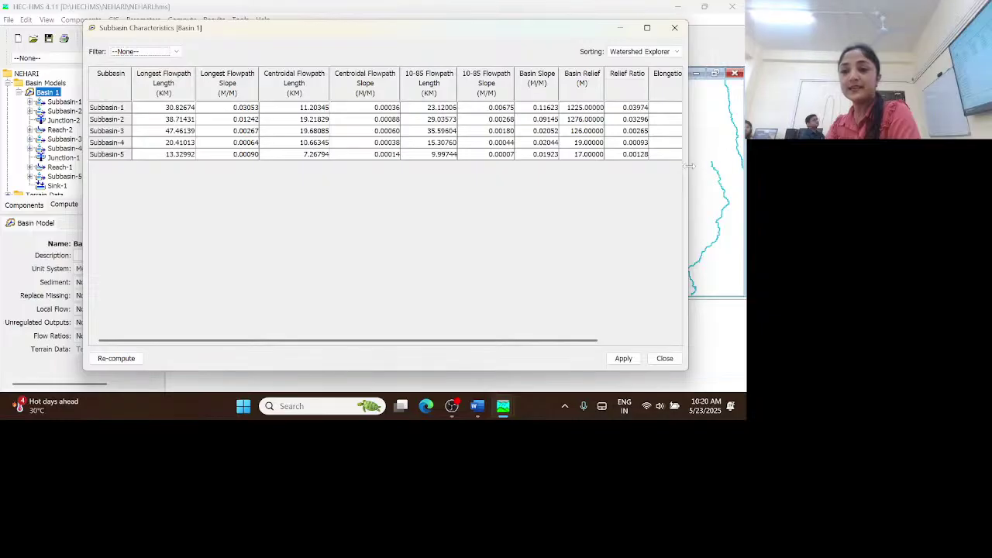
{"action": "left_click_drag", "start_coordinate": [688, 171], "coordinate": [746, 163]}
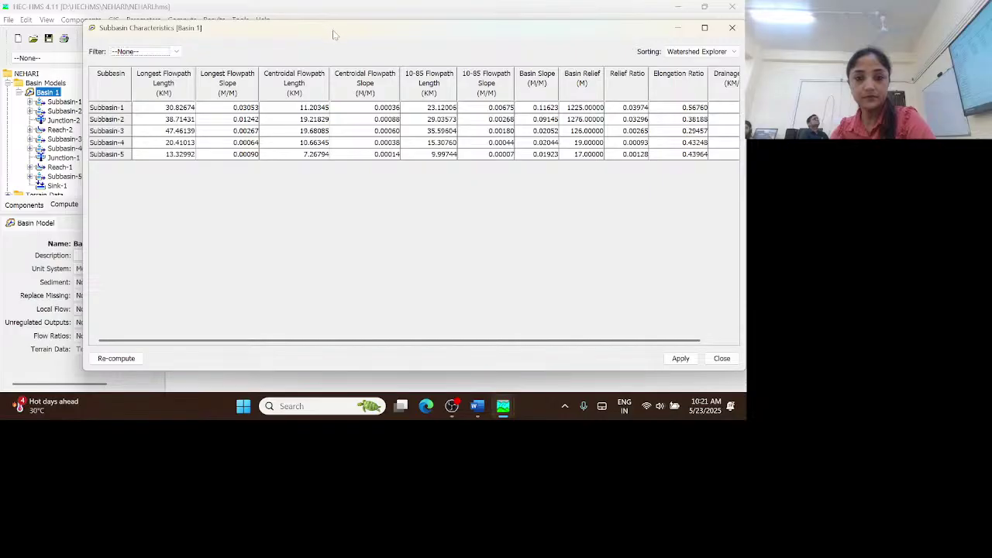
- Restore the main window to full screen and enlarge the basin map pane above the message log
{"action": "left_click_drag", "start_coordinate": [339, 37], "coordinate": [744, 2]}
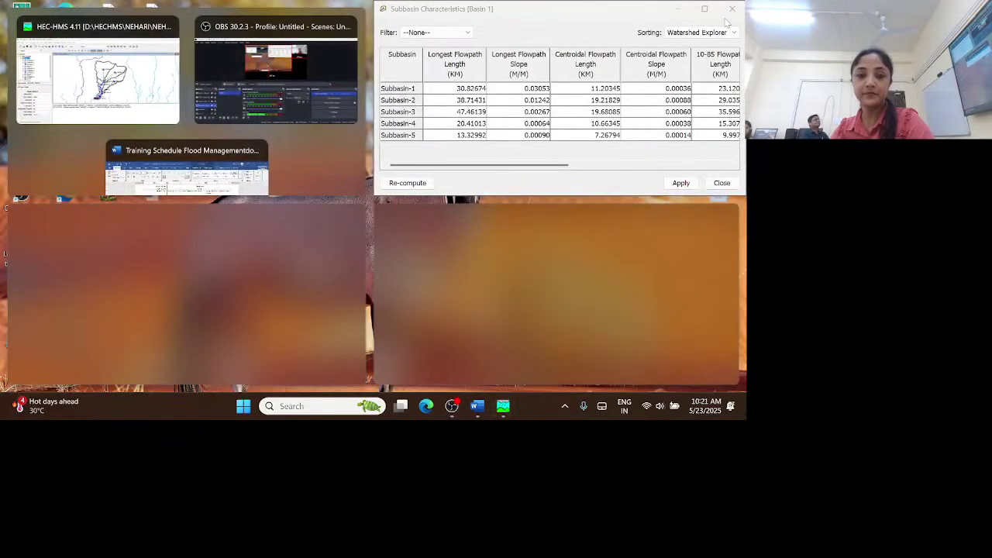
{"action": "left_click", "coordinate": [102, 66]}
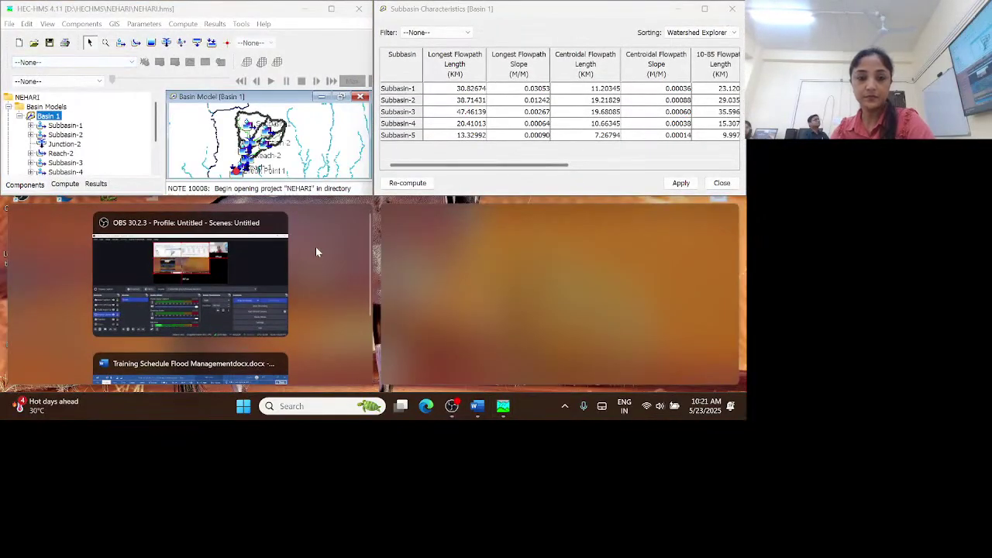
{"action": "left_click", "coordinate": [332, 9]}
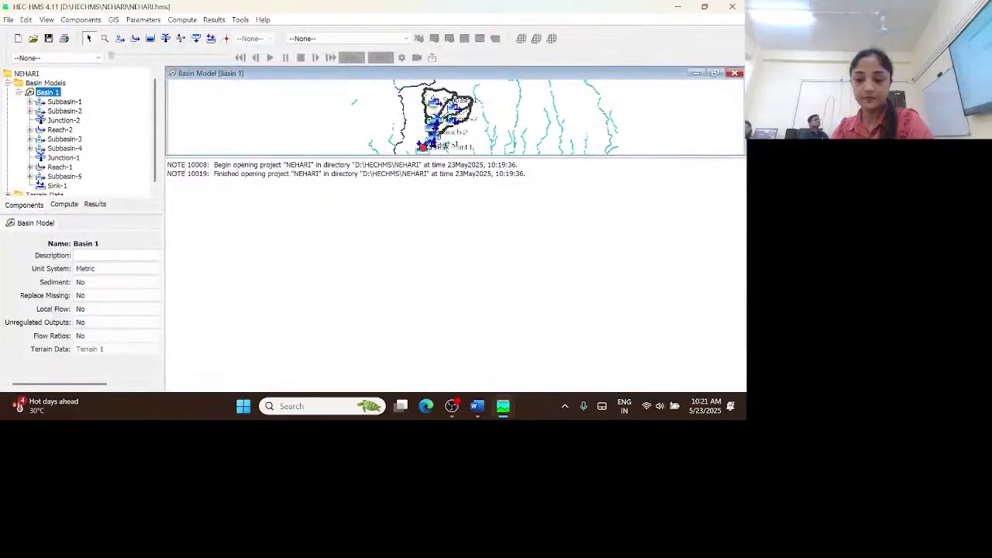
{"action": "mouse_move", "coordinate": [508, 414]}
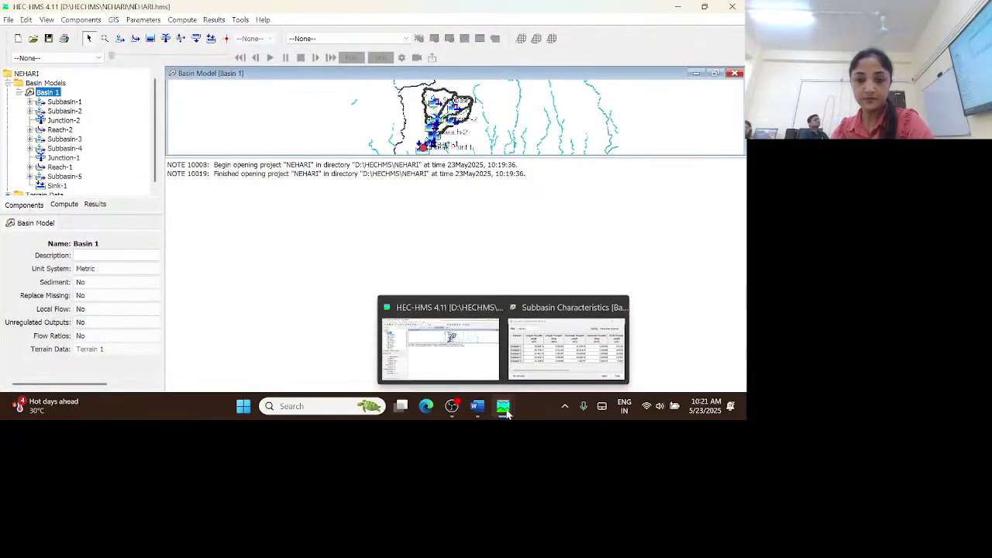
{"action": "left_click", "coordinate": [504, 412]}
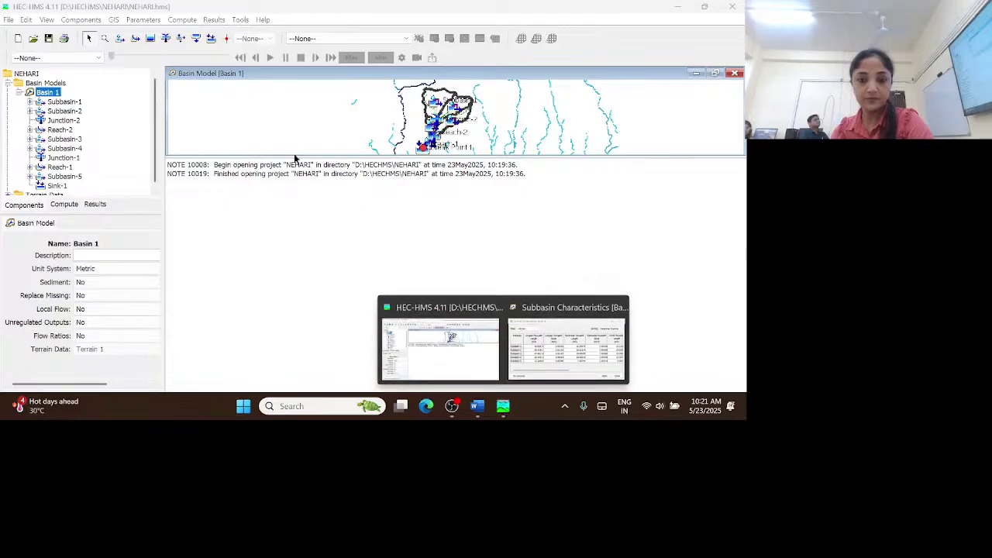
{"action": "left_click_drag", "start_coordinate": [295, 159], "coordinate": [316, 324]}
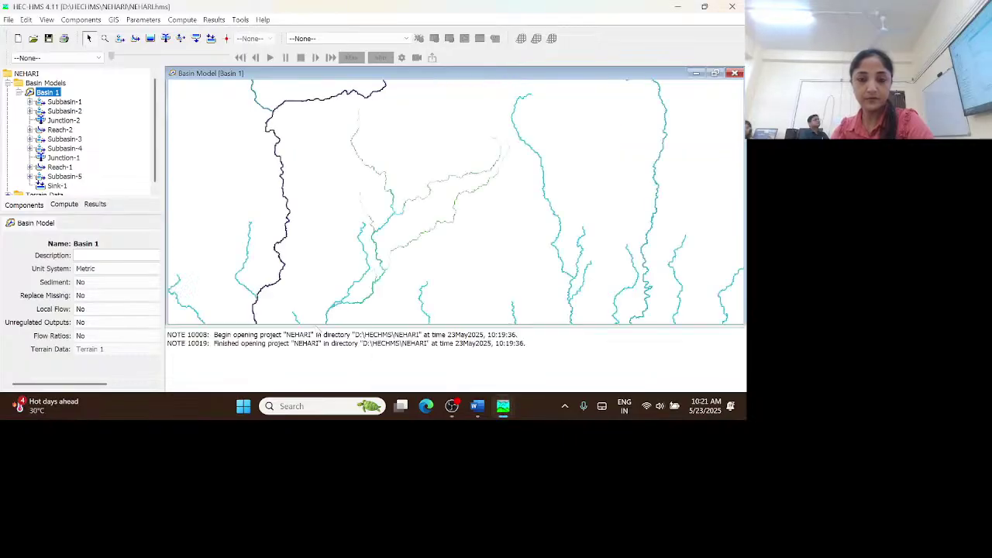
- Bring the Subbasin Characteristics table back up and resize it to sit beside the basin map
{"action": "left_click", "coordinate": [143, 20]}
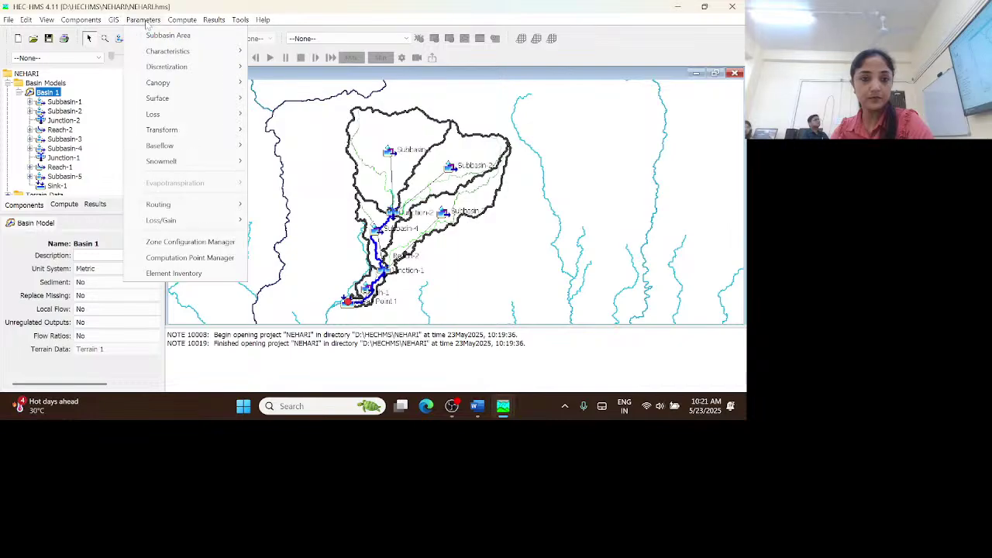
{"action": "mouse_move", "coordinate": [178, 51]}
{"action": "left_click", "coordinate": [282, 51]}
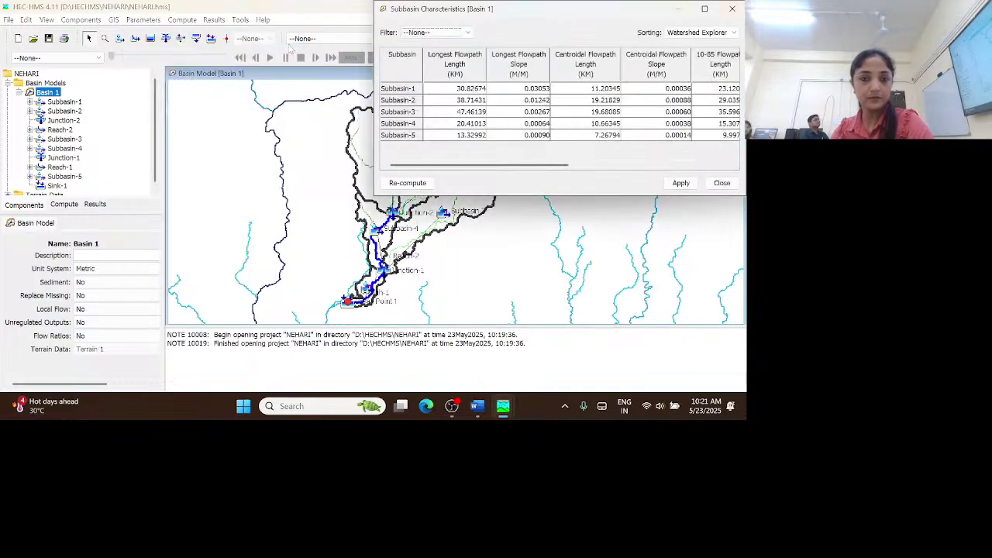
{"action": "left_click_drag", "start_coordinate": [552, 16], "coordinate": [399, 24]}
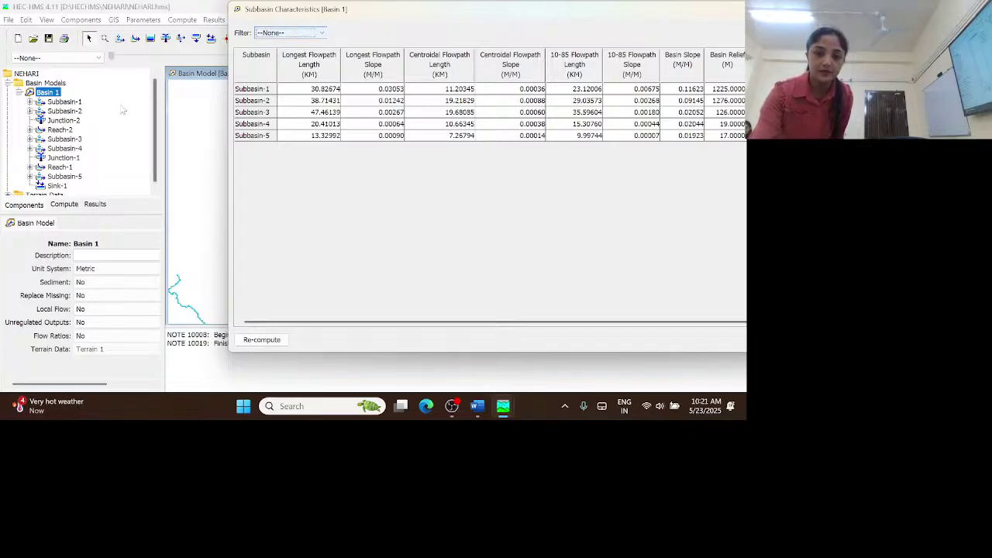
{"action": "left_click_drag", "start_coordinate": [229, 174], "coordinate": [496, 207]}
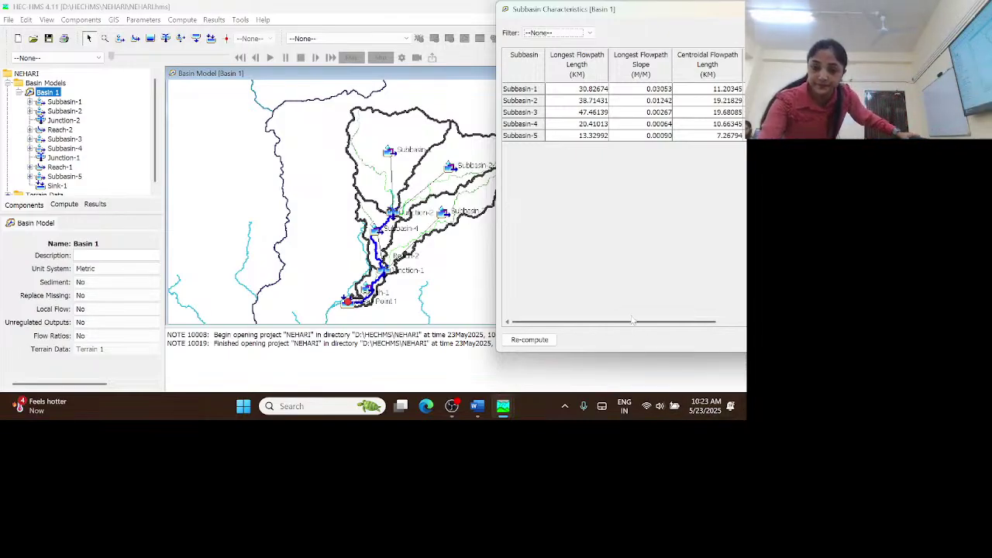
- Move and widen the Subbasin Characteristics table to examine the slope, relief, elongation ratio and drainage density columns
{"action": "left_click_drag", "start_coordinate": [617, 321], "coordinate": [735, 321]}
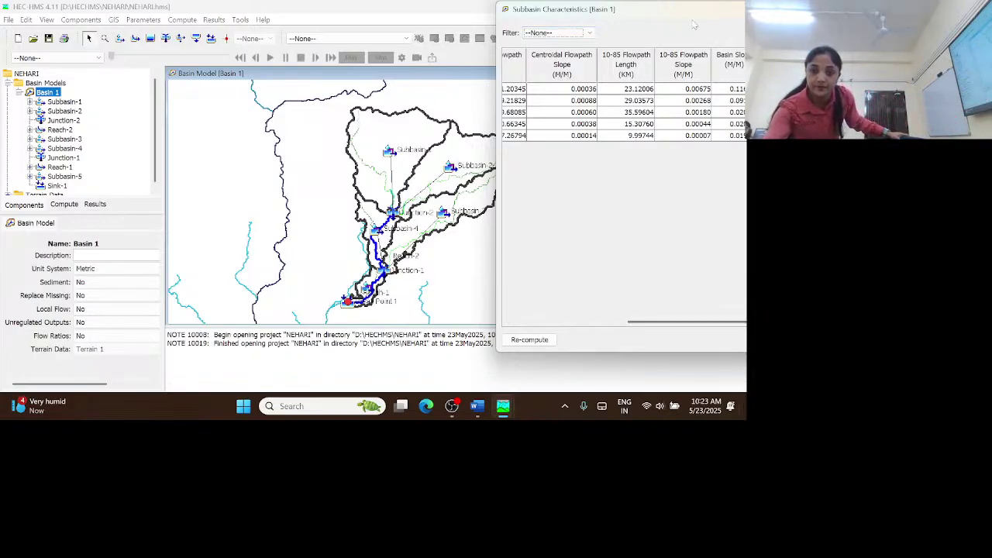
{"action": "left_click_drag", "start_coordinate": [680, 13], "coordinate": [540, 23]}
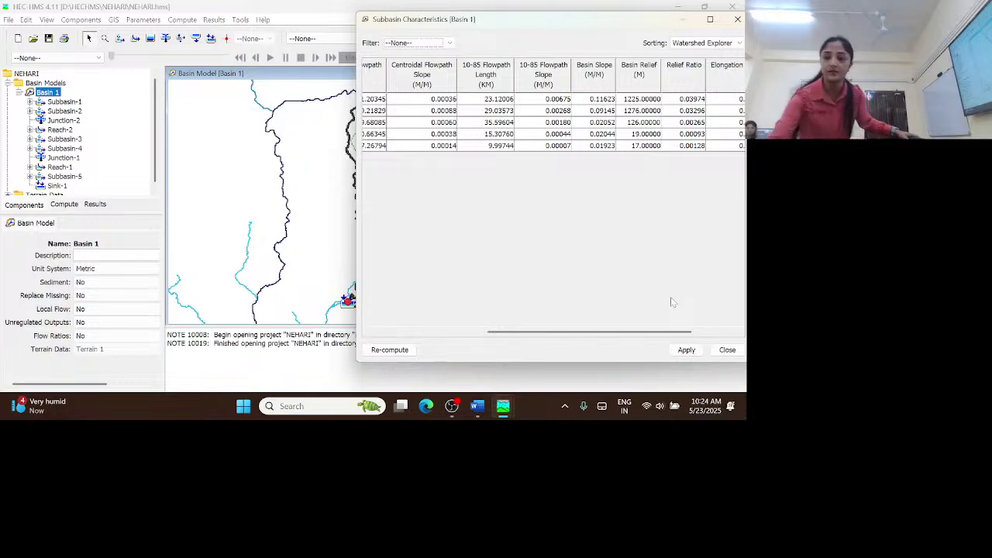
{"action": "left_click_drag", "start_coordinate": [532, 28], "coordinate": [422, 27]}
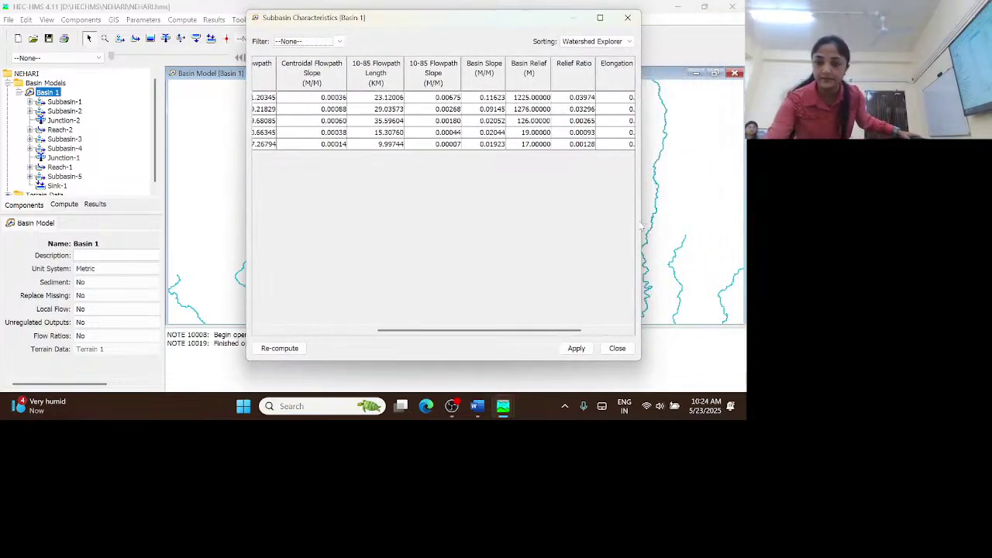
{"action": "left_click_drag", "start_coordinate": [641, 226], "coordinate": [746, 225]}
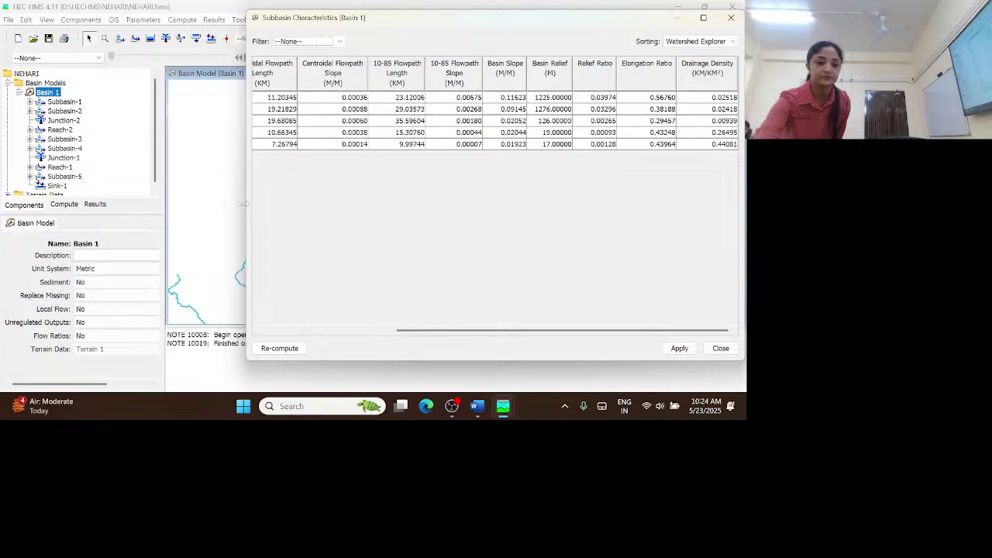
- Compare the subbasin characteristics through Drainage Density with the basin map and close the table
{"action": "left_click_drag", "start_coordinate": [248, 206], "coordinate": [516, 234]}
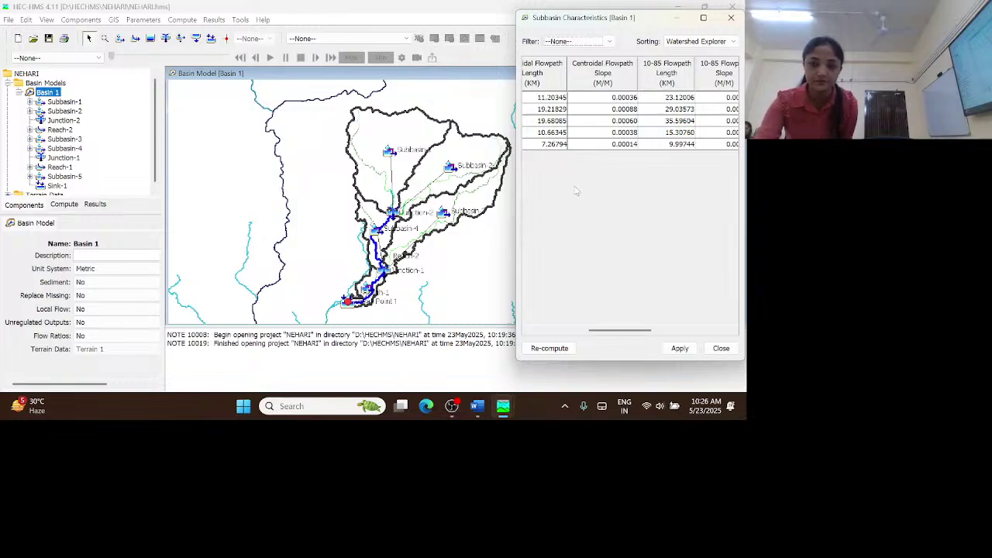
{"action": "left_click_drag", "start_coordinate": [650, 17], "coordinate": [372, 32]}
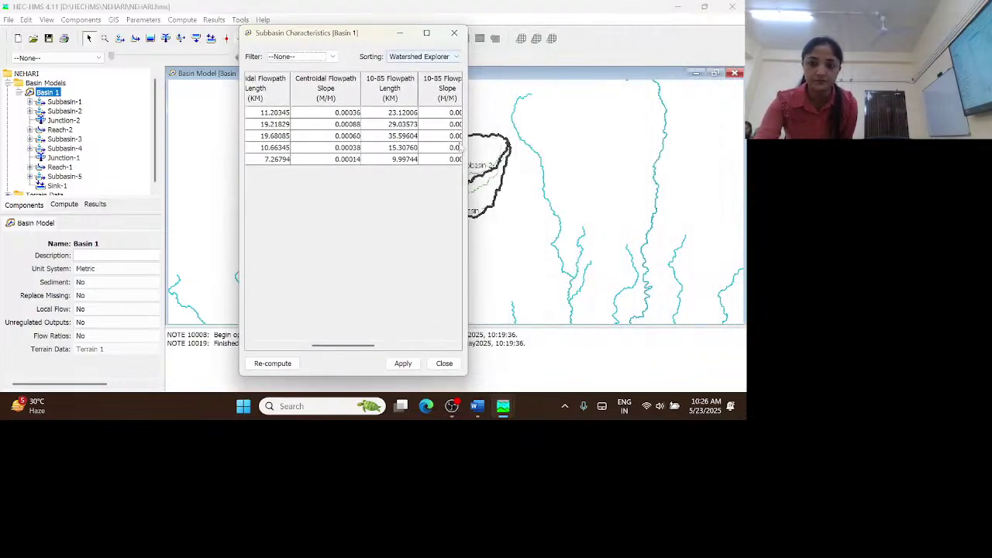
{"action": "left_click_drag", "start_coordinate": [470, 159], "coordinate": [746, 183]}
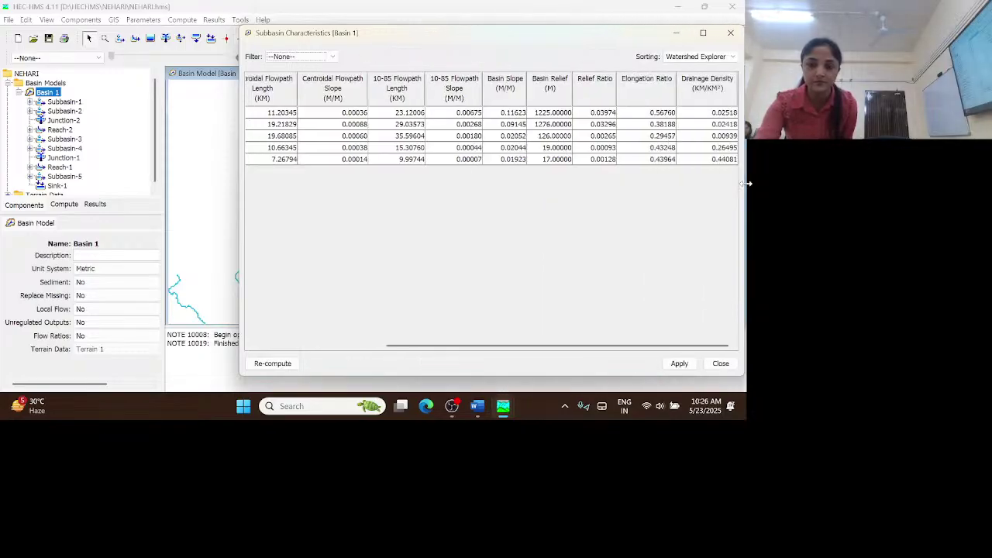
{"action": "left_click_drag", "start_coordinate": [433, 38], "coordinate": [307, 28]}
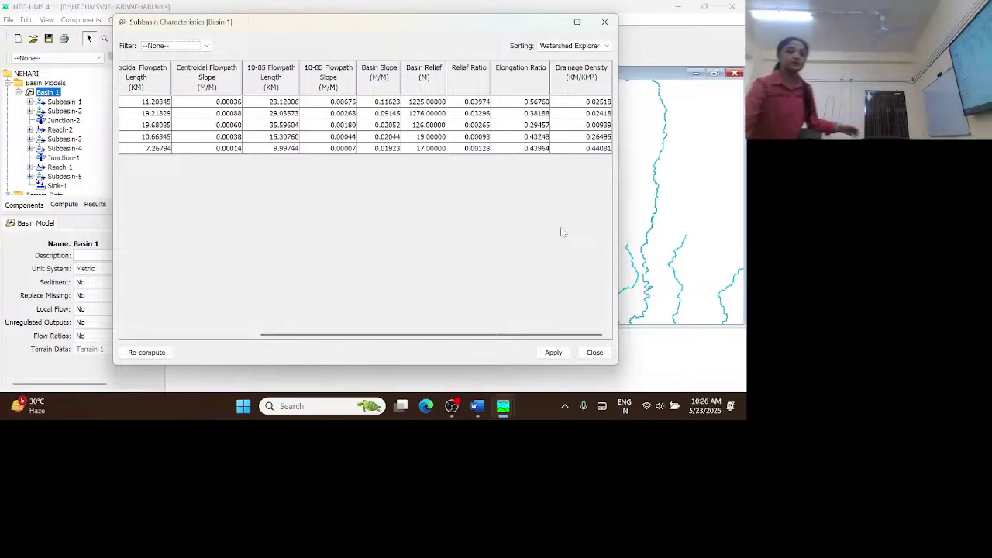
{"action": "left_click", "coordinate": [605, 22]}
- Review the Reach Characteristics table for Reach-1 and Reach-2, uncover the basin map beside it, and close the table
{"action": "left_click", "coordinate": [139, 21]}
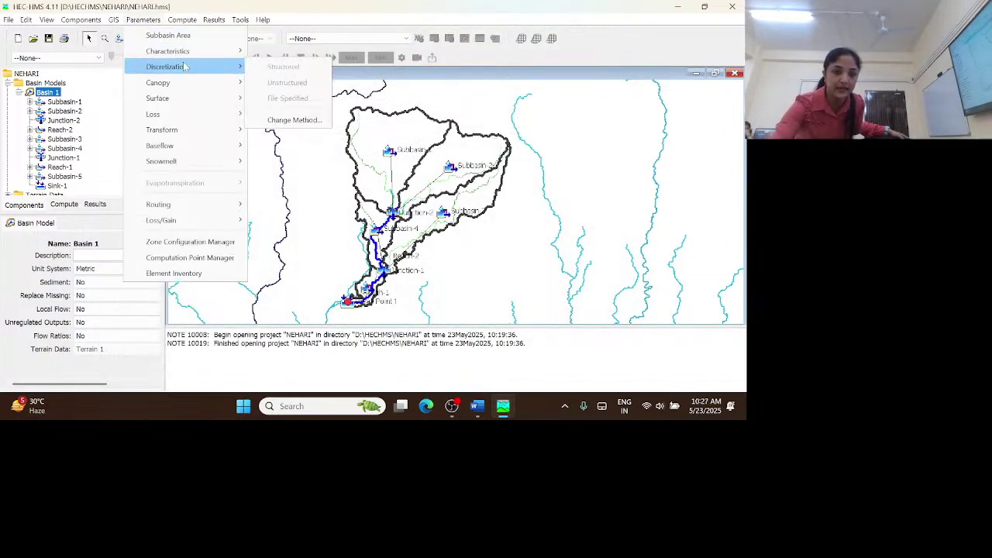
{"action": "mouse_move", "coordinate": [194, 51]}
{"action": "left_click", "coordinate": [277, 66]}
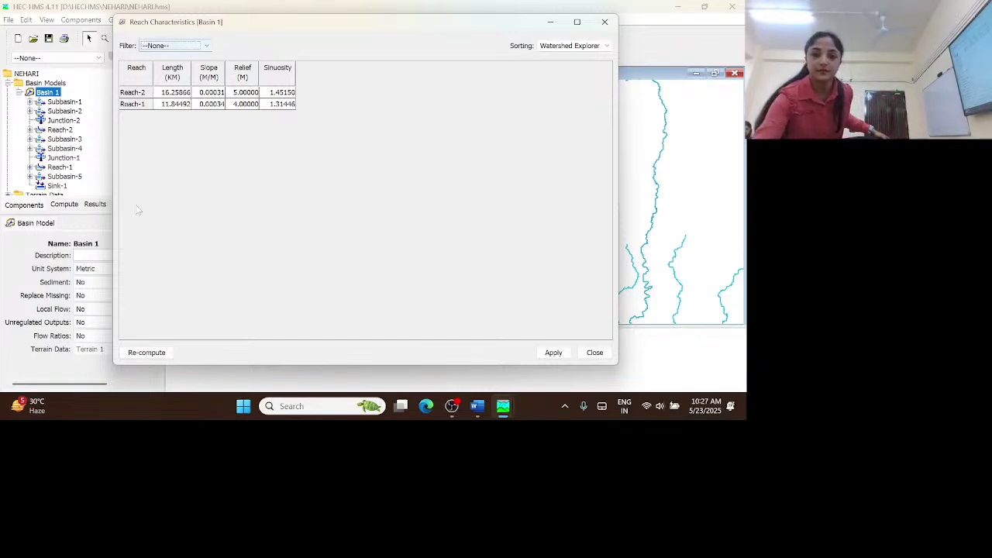
{"action": "left_click_drag", "start_coordinate": [395, 22], "coordinate": [68, 55]}
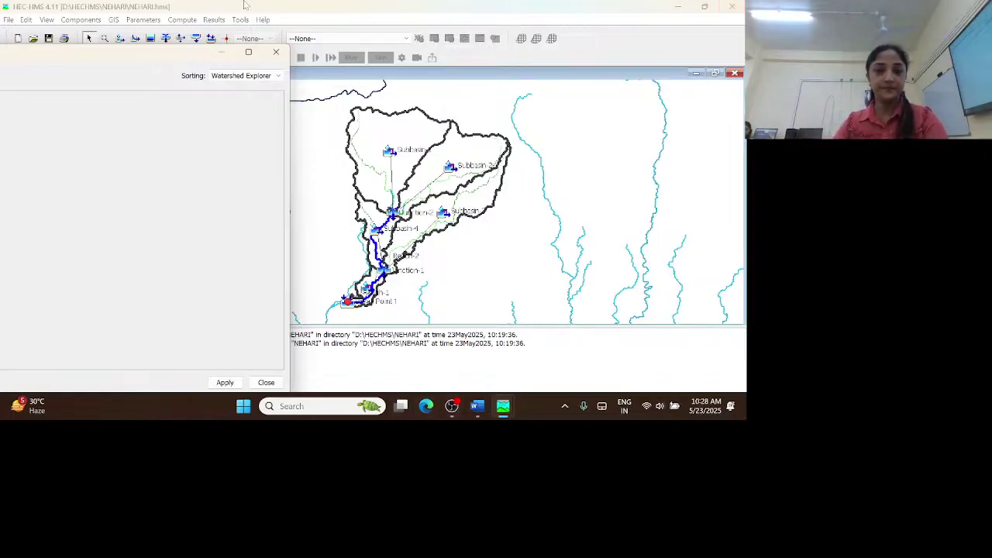
{"action": "left_click", "coordinate": [276, 52]}
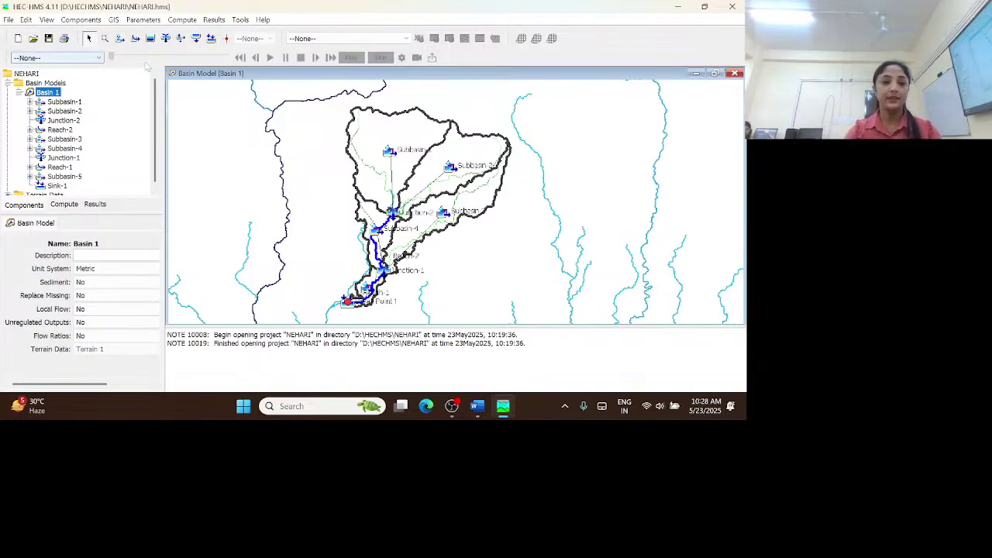
{"action": "left_click", "coordinate": [149, 19]}
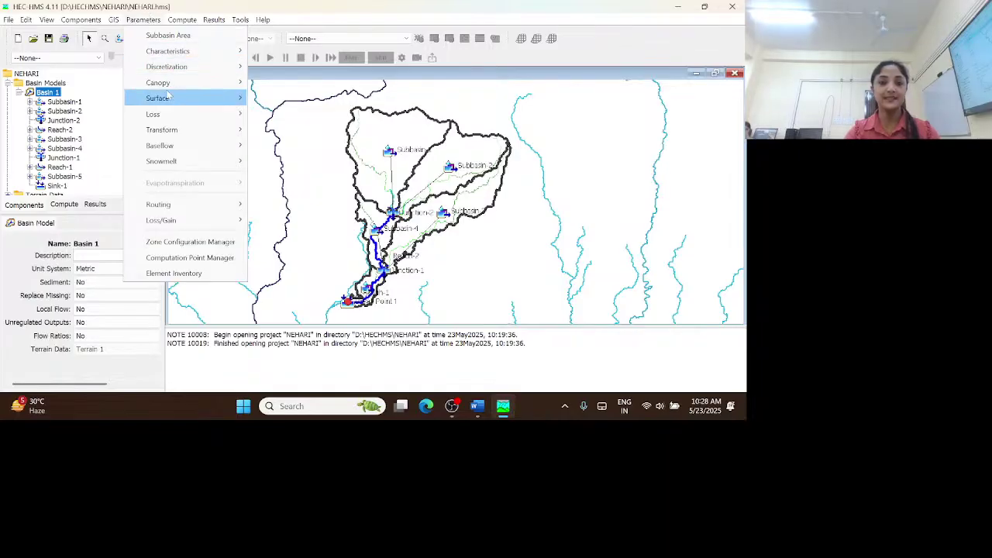
{"action": "mouse_move", "coordinate": [162, 130]}
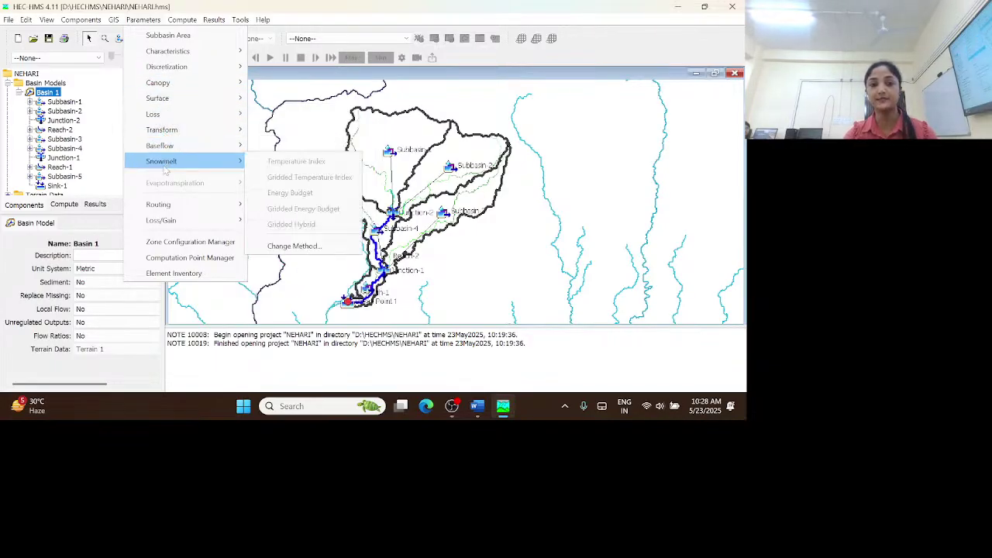
{"action": "mouse_move", "coordinate": [160, 84]}
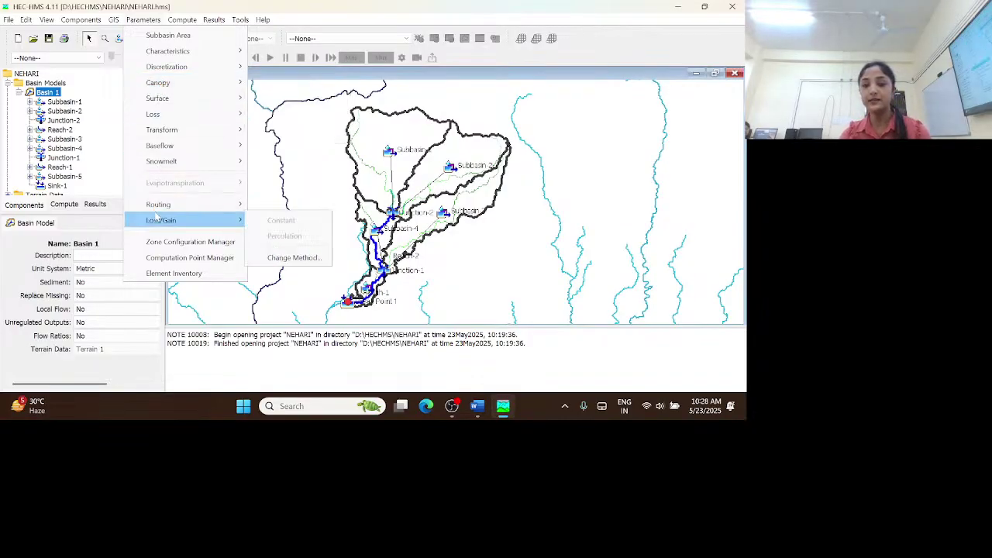
{"action": "mouse_move", "coordinate": [159, 208]}
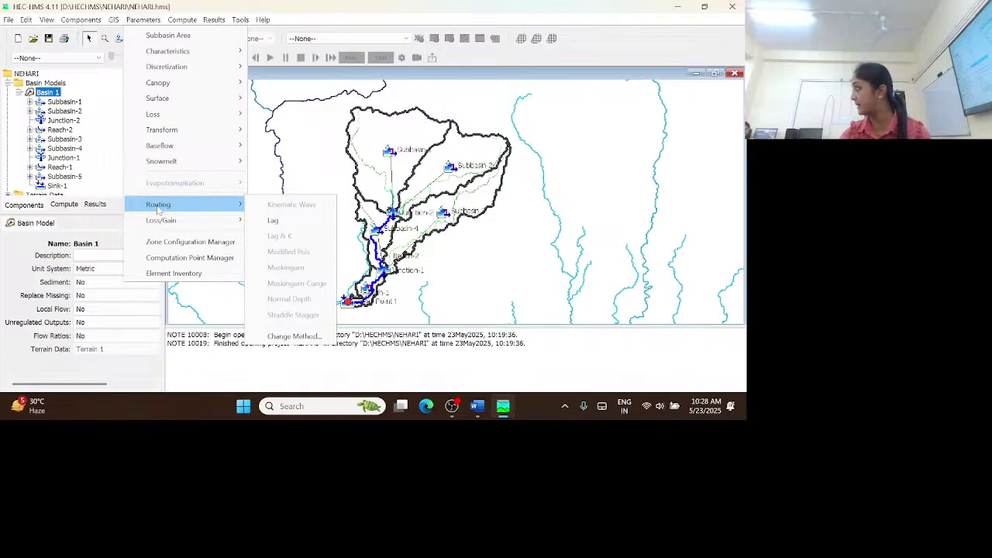
{"action": "key", "text": "Escape"}
{"action": "key", "text": "Escape"}
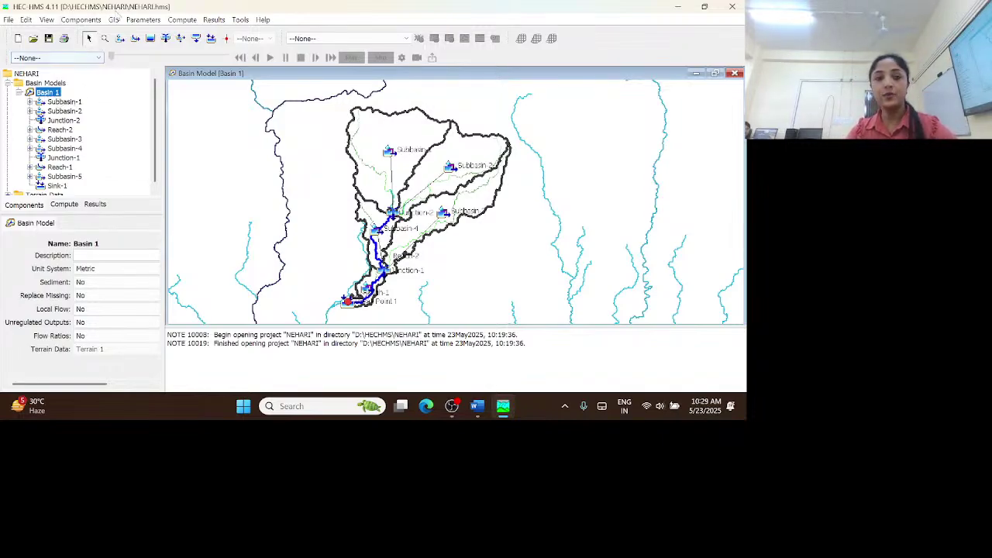
- Change the loss method for all subbasins in Basin 1 to SCS Curve Number
{"action": "left_click", "coordinate": [143, 21]}
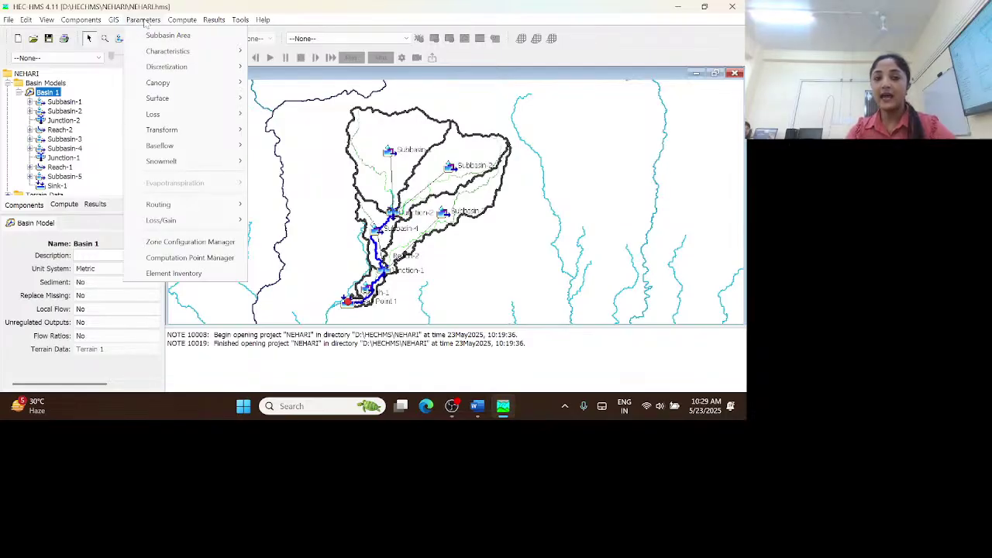
{"action": "mouse_move", "coordinate": [170, 102]}
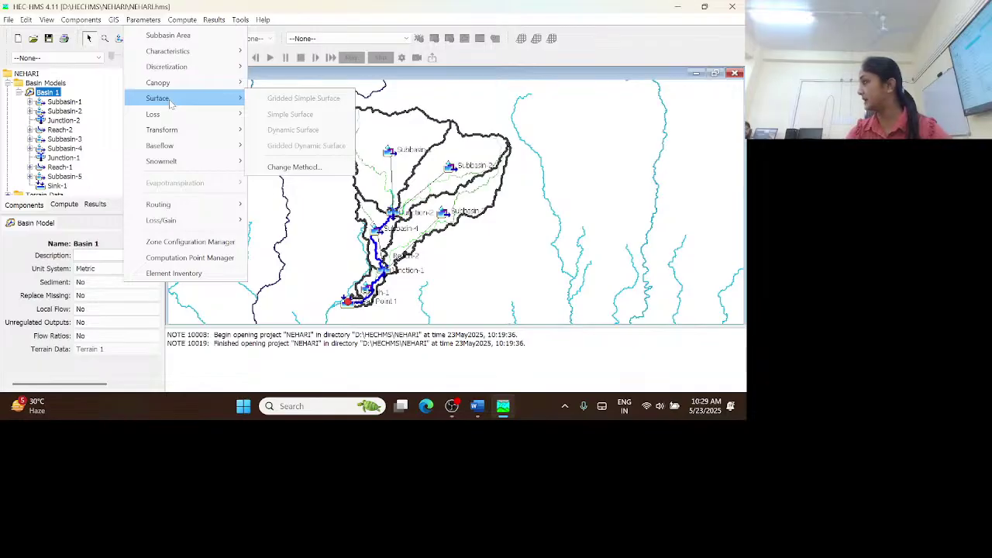
{"action": "mouse_move", "coordinate": [177, 115]}
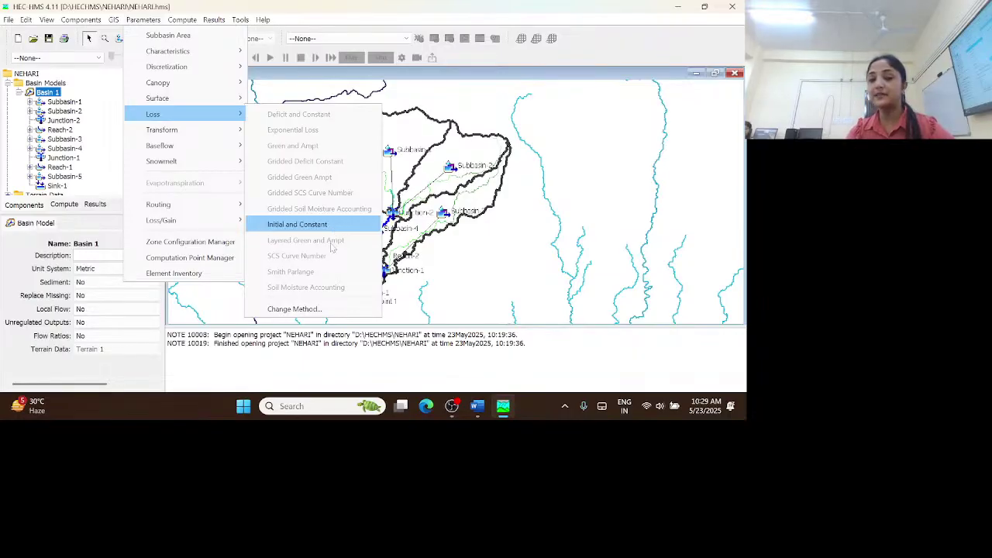
{"action": "left_click", "coordinate": [301, 309]}
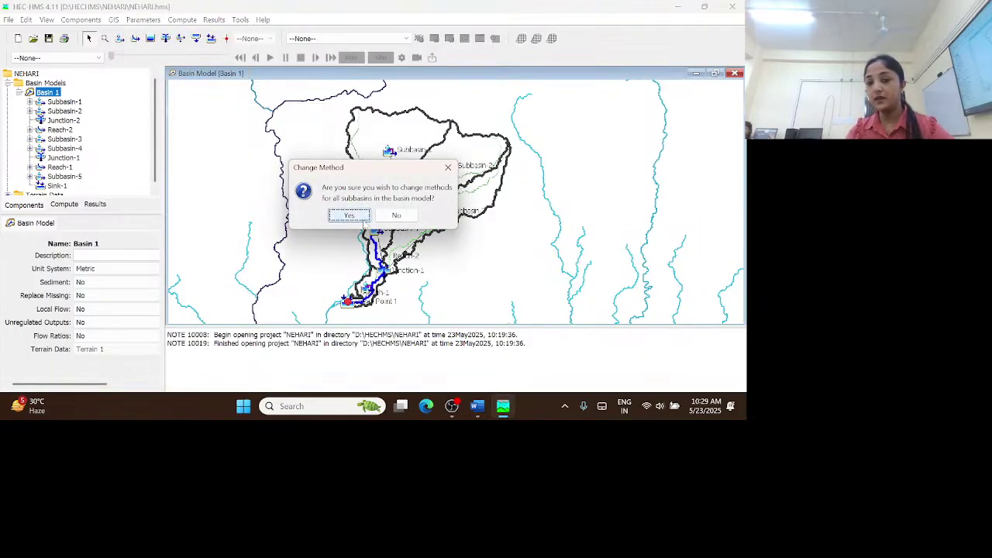
{"action": "left_click", "coordinate": [363, 215]}
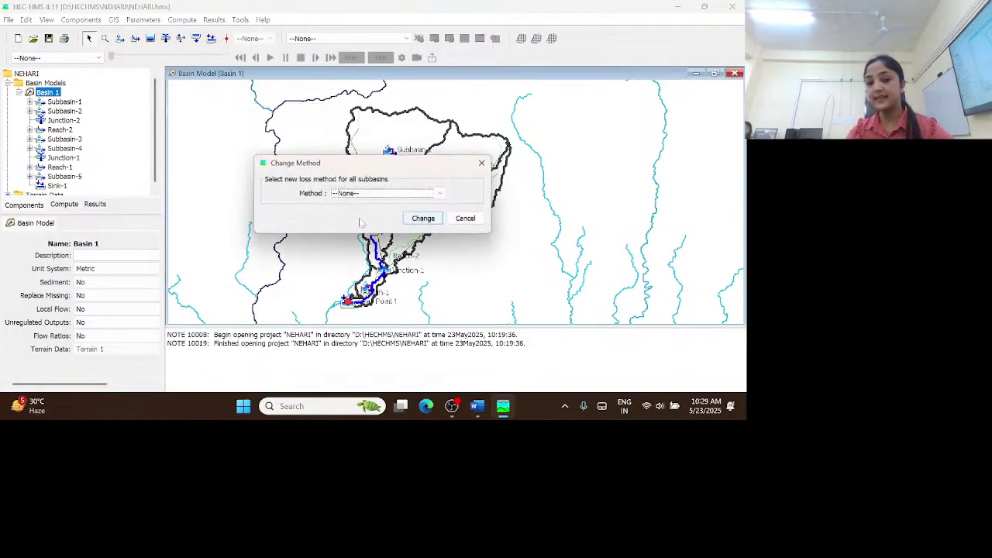
{"action": "left_click", "coordinate": [441, 194]}
{"action": "scroll", "coordinate": [416, 237], "scroll_direction": "down", "scroll_amount": 2}
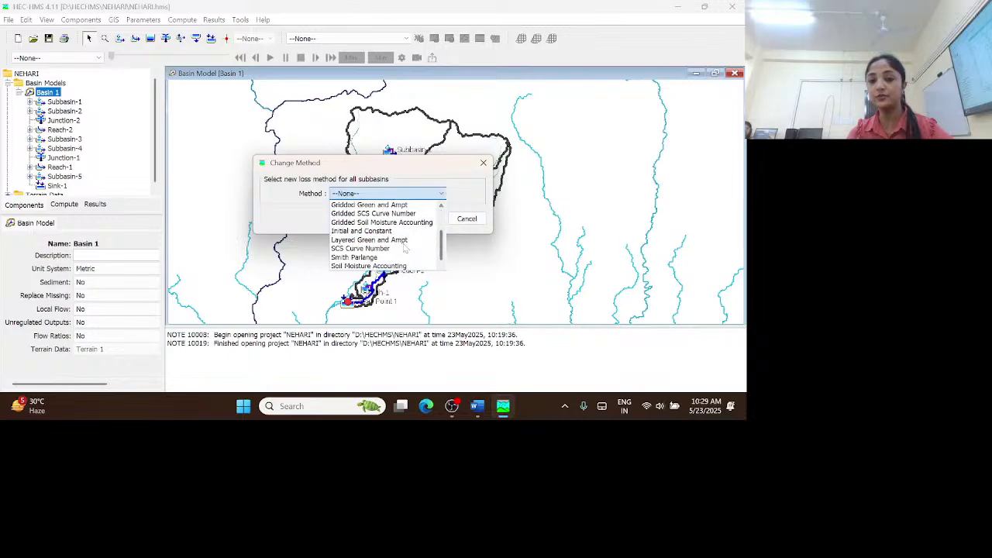
{"action": "left_click", "coordinate": [387, 256]}
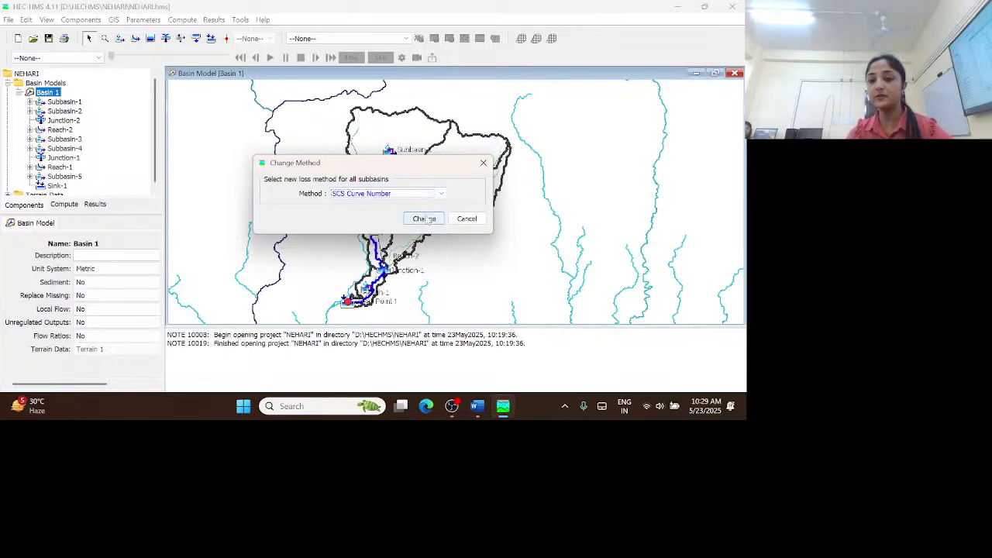
{"action": "left_click", "coordinate": [424, 219]}
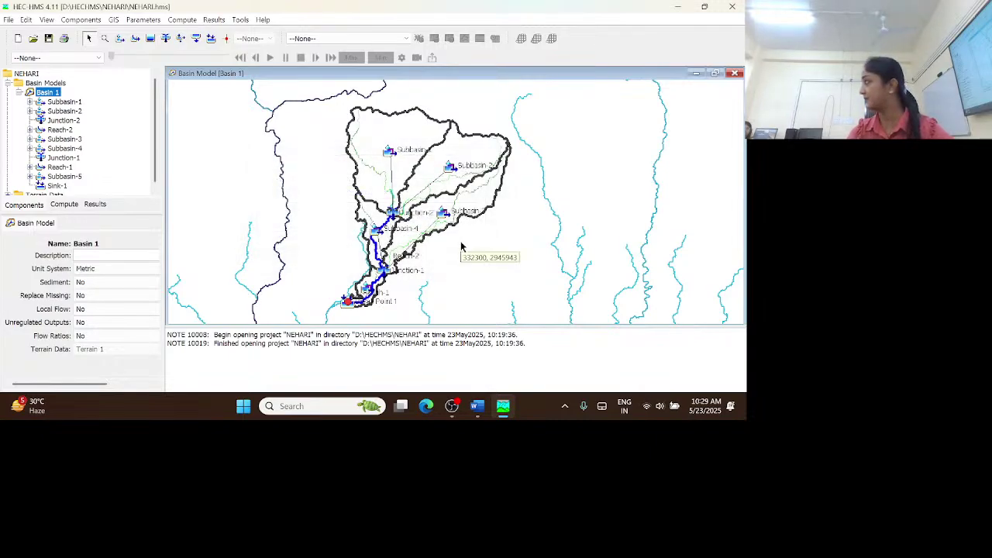
- Change the transform method for all subbasins in Basin 1 to SCS Unit Hydrograph
{"action": "left_click", "coordinate": [143, 19]}
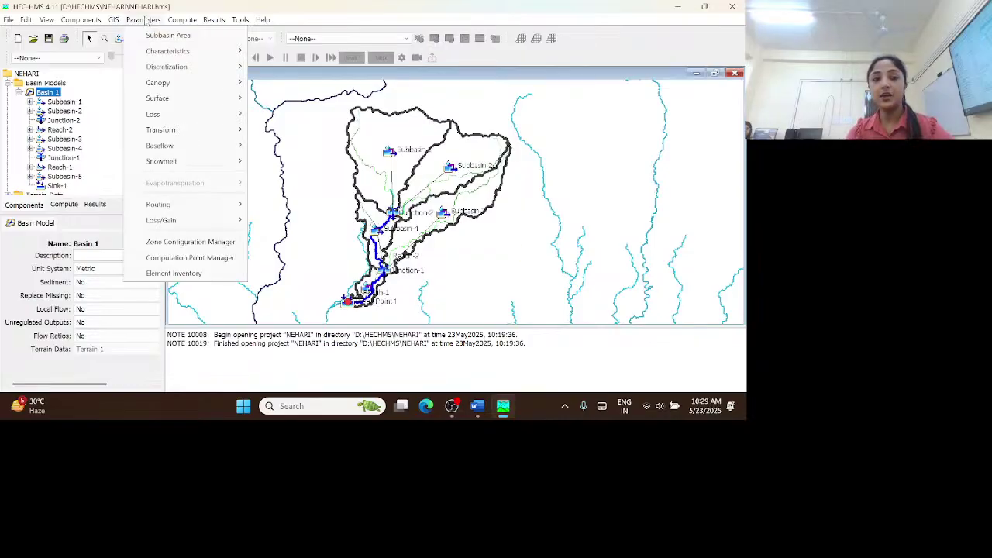
{"action": "mouse_move", "coordinate": [185, 132]}
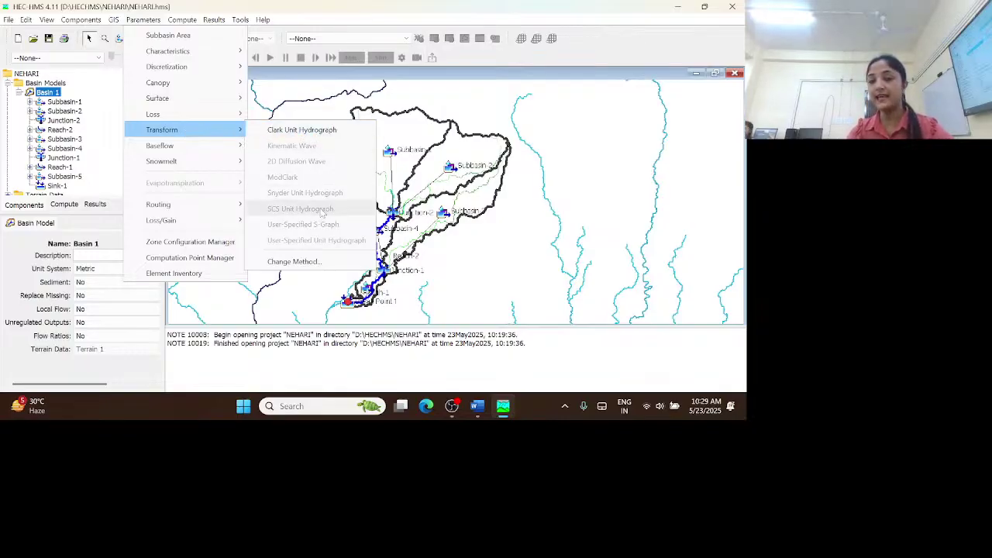
{"action": "left_click", "coordinate": [318, 263]}
{"action": "left_click", "coordinate": [348, 214]}
{"action": "left_click", "coordinate": [456, 194]}
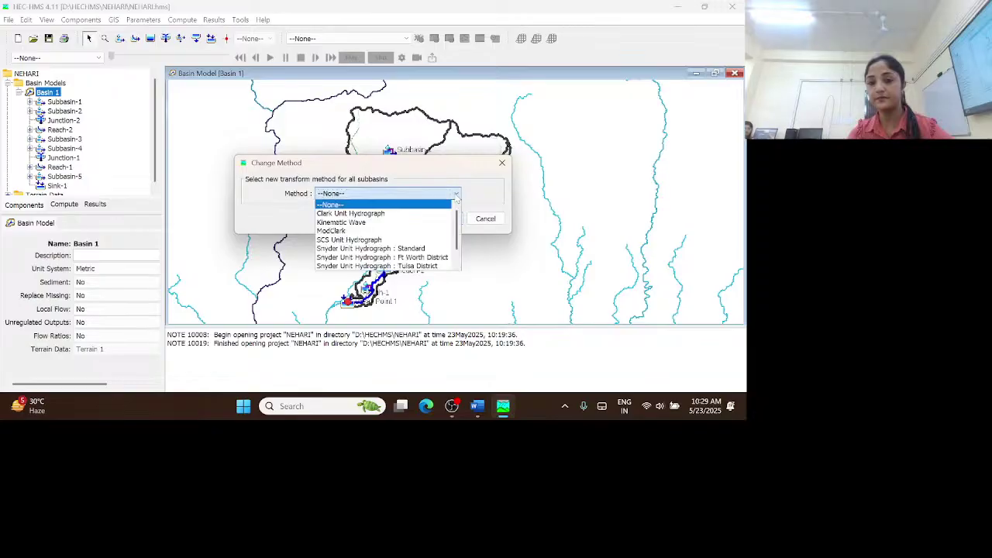
{"action": "left_click", "coordinate": [375, 240]}
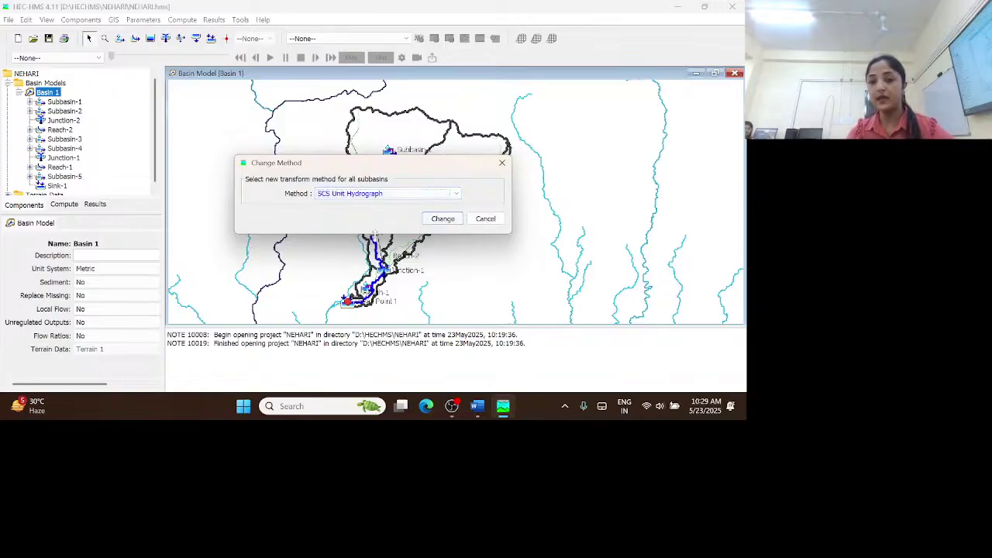
{"action": "left_click", "coordinate": [444, 219]}
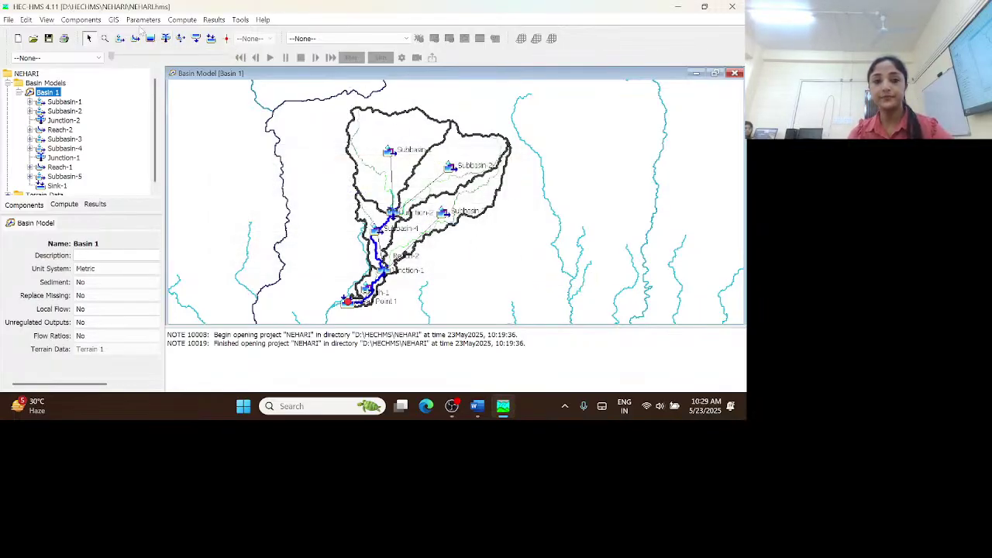
{"action": "left_click", "coordinate": [142, 20]}
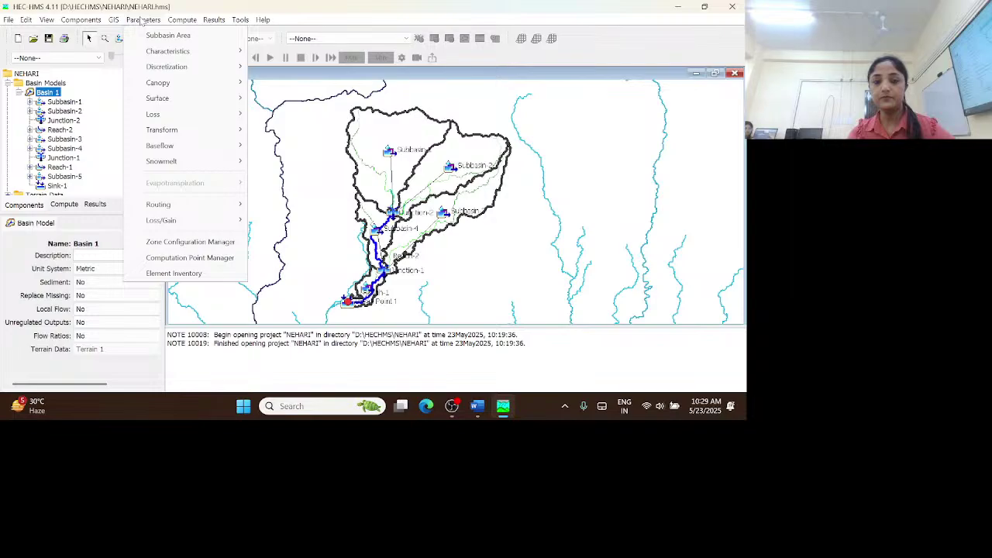
{"action": "mouse_move", "coordinate": [166, 146]}
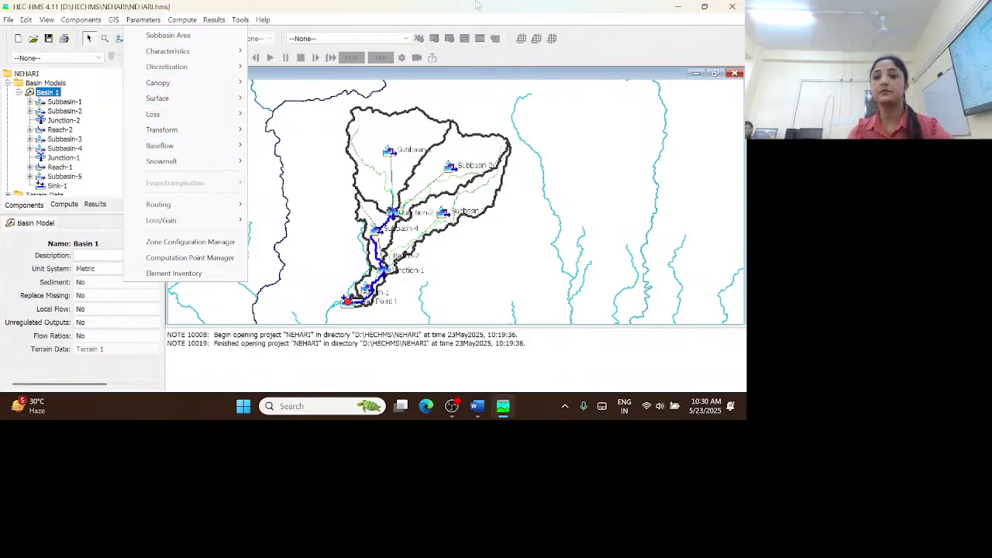
{"action": "left_click", "coordinate": [618, 48]}
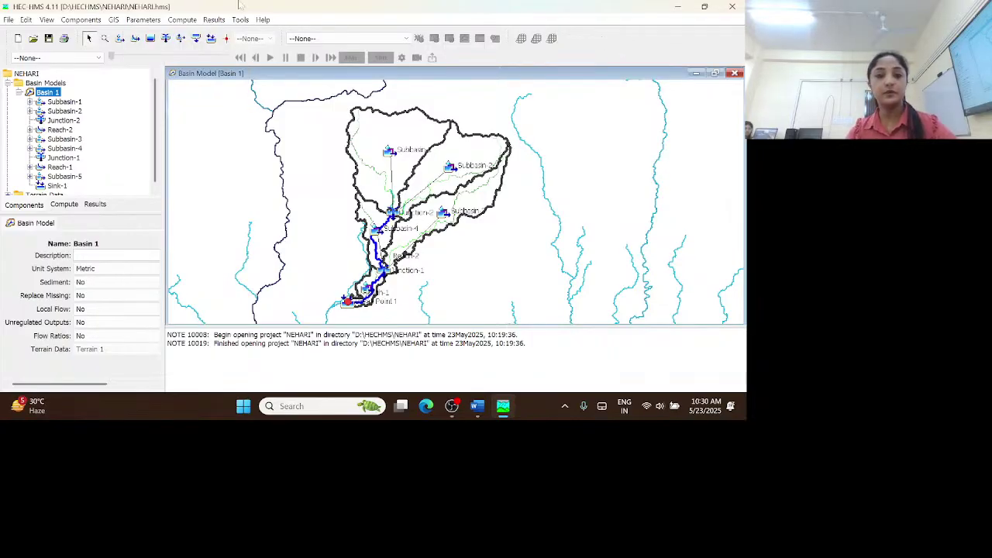
- Change the baseflow method for all subbasins in Basin 1 to None
{"action": "left_click", "coordinate": [144, 21]}
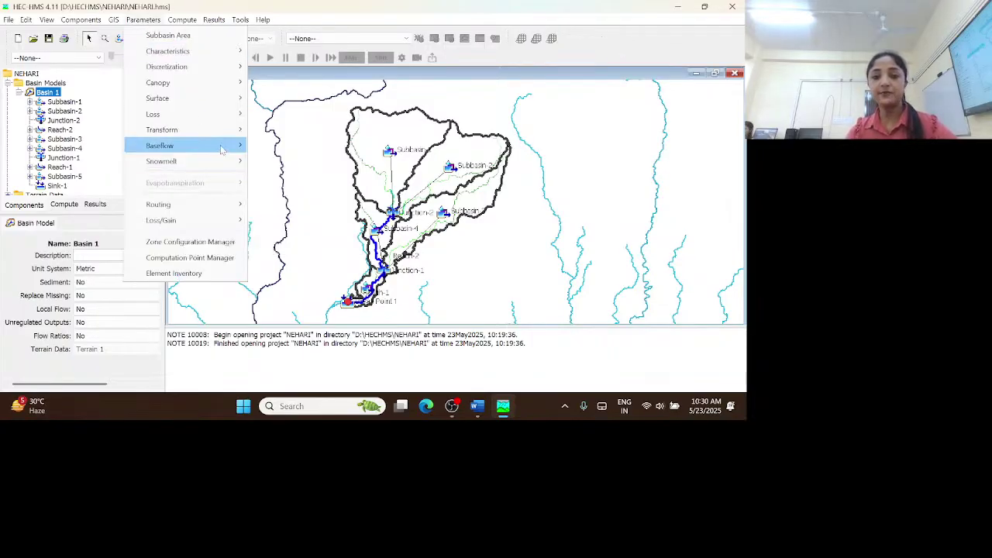
{"action": "mouse_move", "coordinate": [201, 145]}
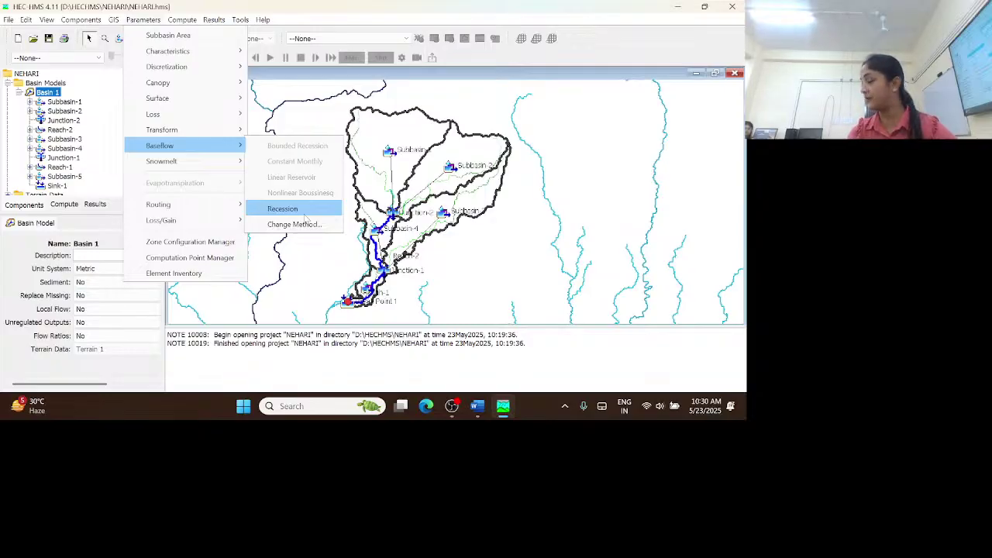
{"action": "left_click", "coordinate": [309, 224]}
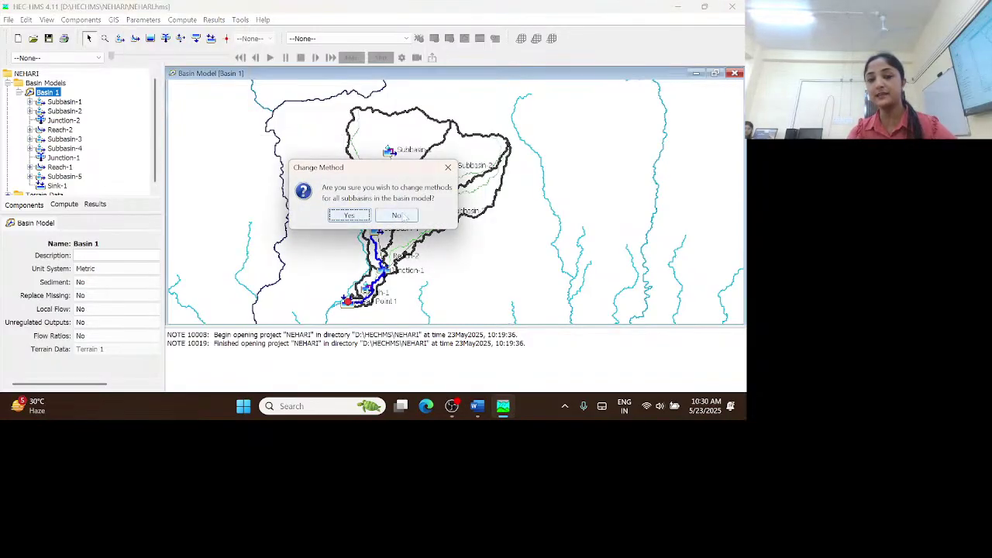
{"action": "left_click", "coordinate": [348, 215]}
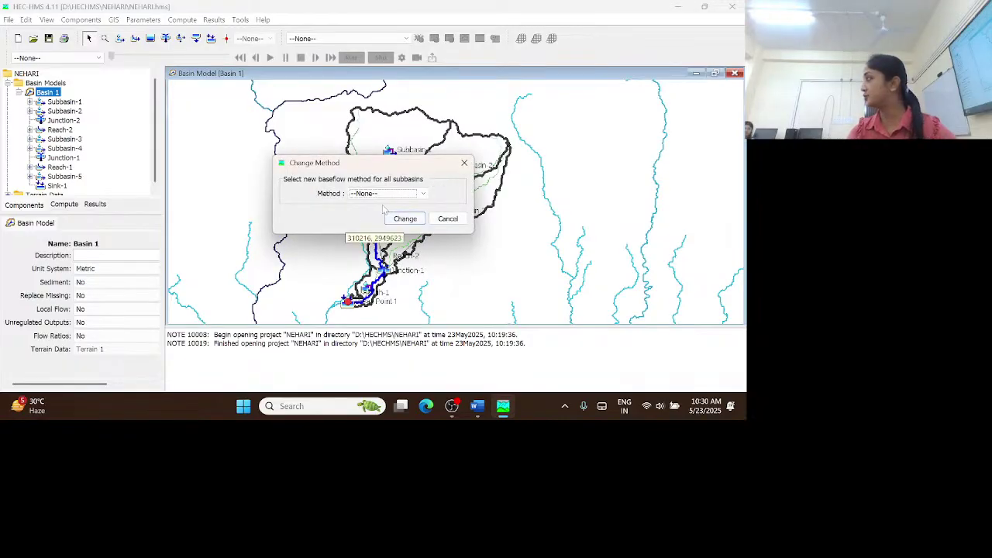
{"action": "left_click", "coordinate": [411, 222]}
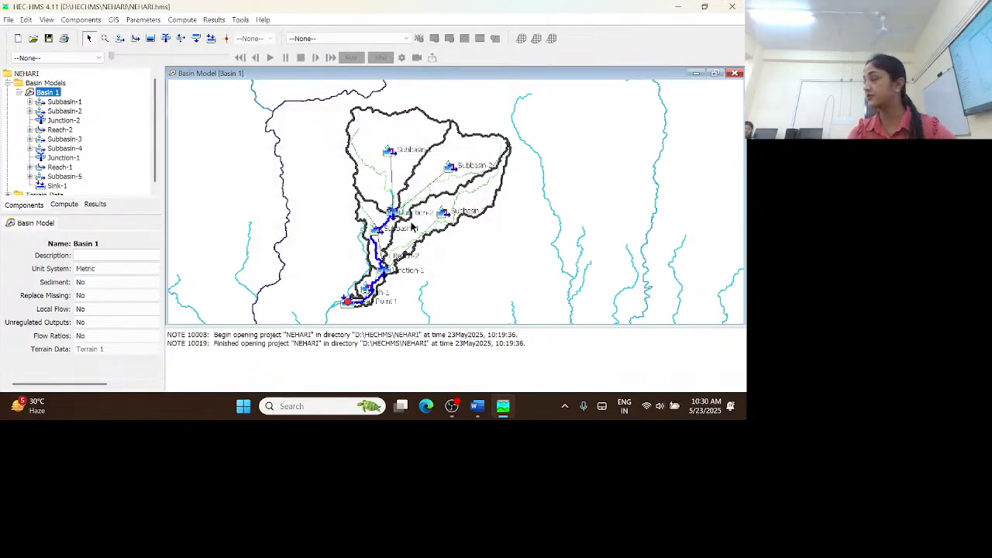
- Change the routing method for all reaches in Basin 1 to Muskingum
{"action": "left_click", "coordinate": [143, 20]}
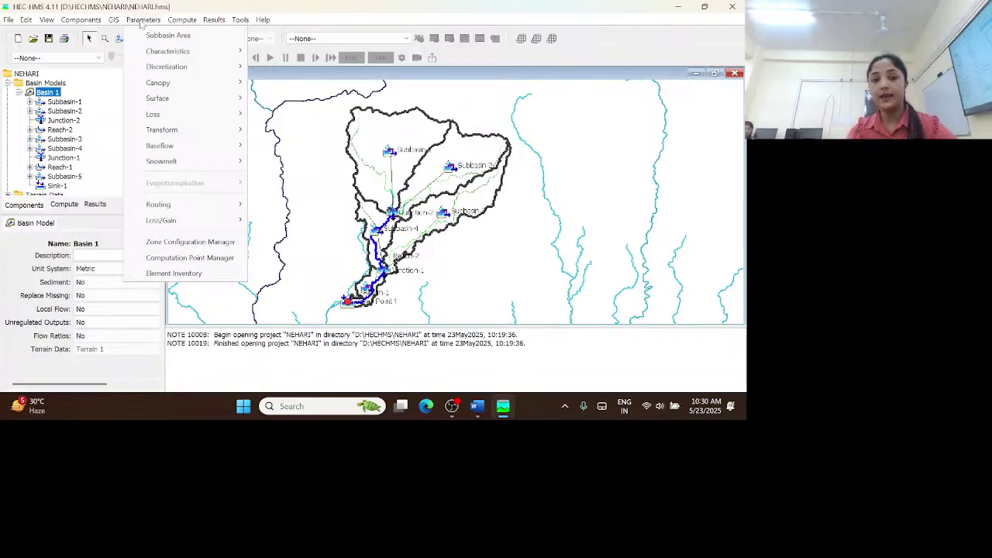
{"action": "mouse_move", "coordinate": [225, 207]}
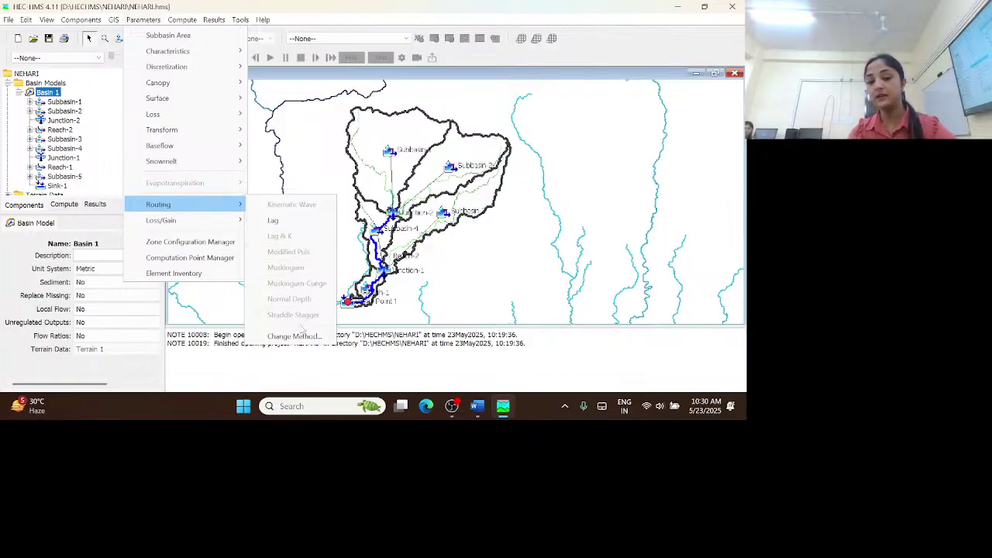
{"action": "left_click", "coordinate": [294, 336]}
{"action": "left_click", "coordinate": [349, 216]}
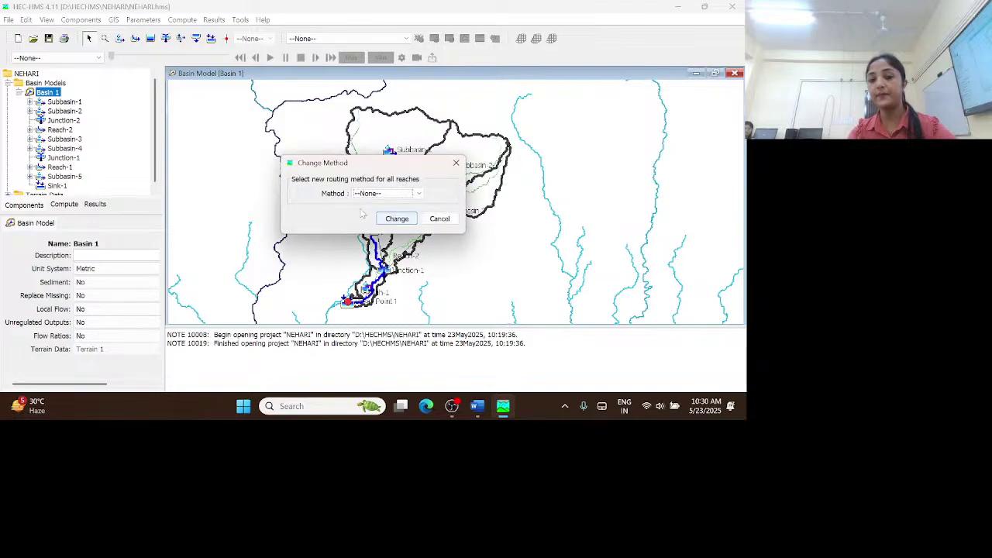
{"action": "left_click", "coordinate": [386, 193]}
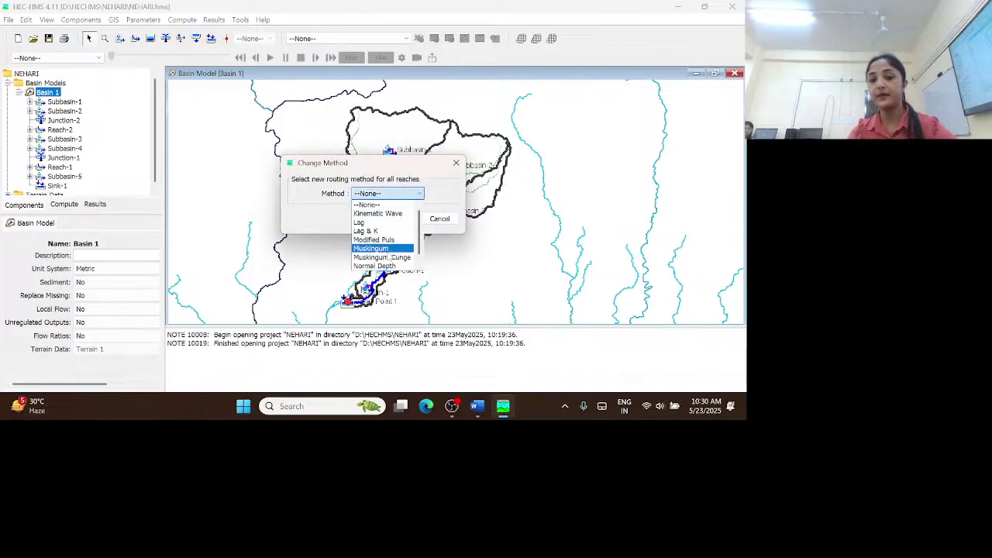
{"action": "left_click", "coordinate": [388, 249]}
{"action": "left_click", "coordinate": [397, 221]}
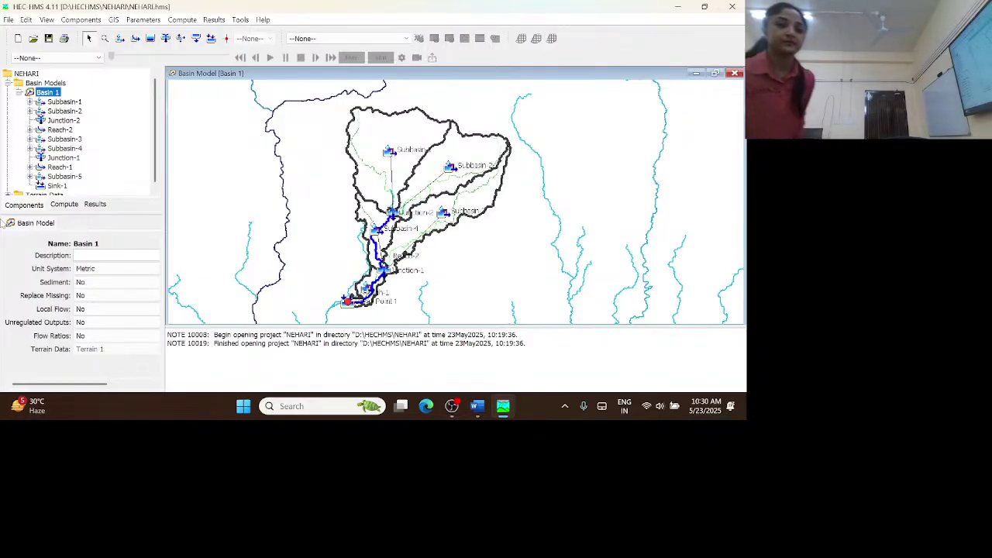
- Review which baseflow, snowmelt and routing methods are enabled for Basin 1, without changing any
{"action": "left_click", "coordinate": [144, 19]}
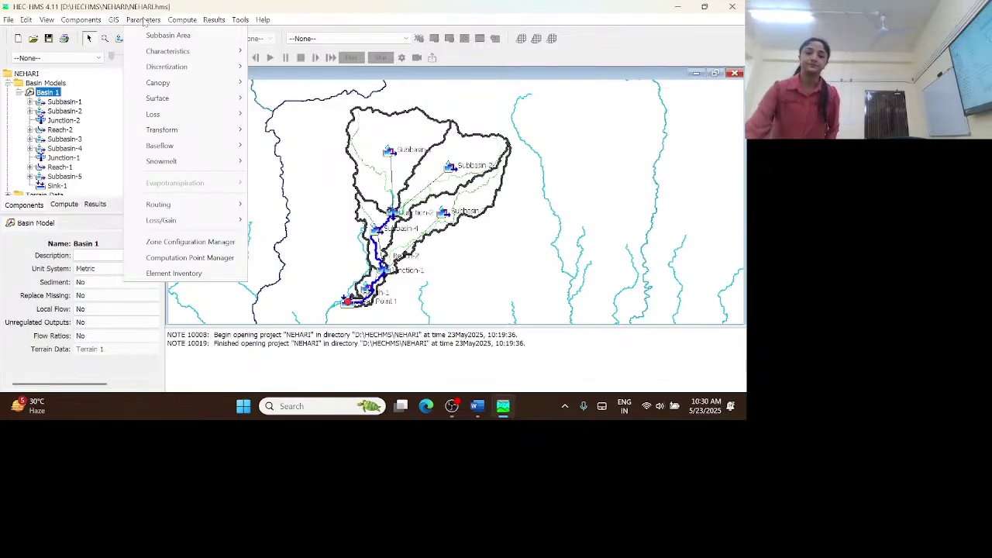
{"action": "mouse_move", "coordinate": [170, 118]}
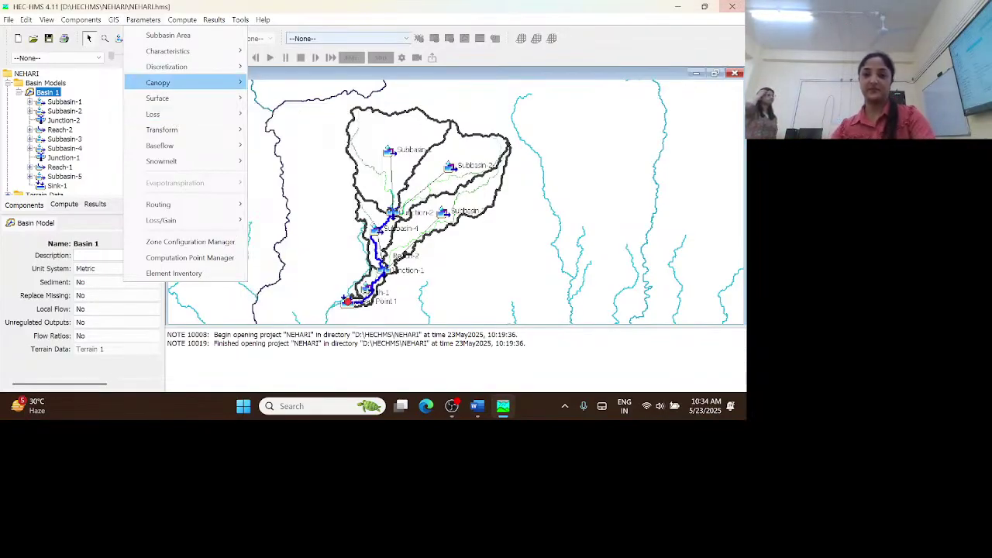
{"action": "left_click", "coordinate": [598, 97]}
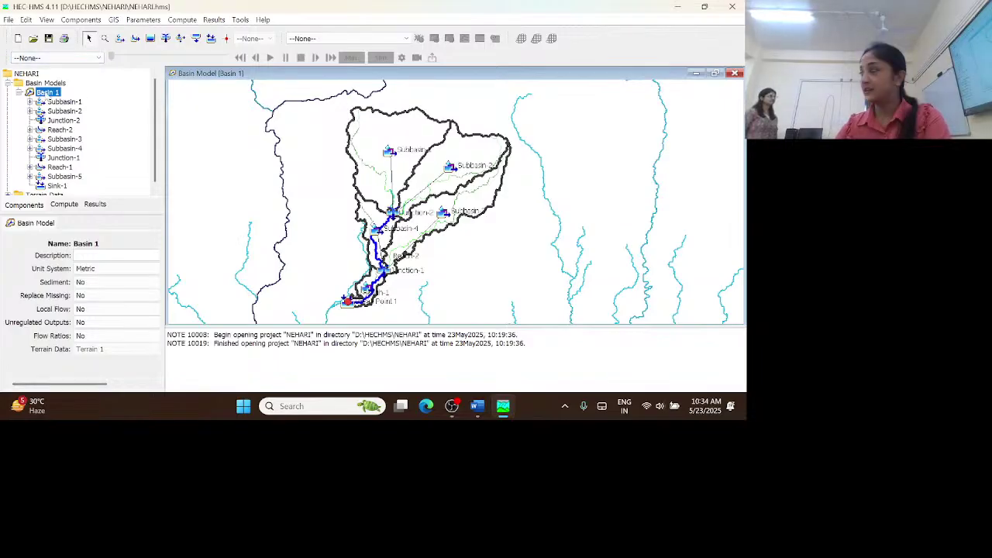
{"action": "left_click", "coordinate": [145, 20]}
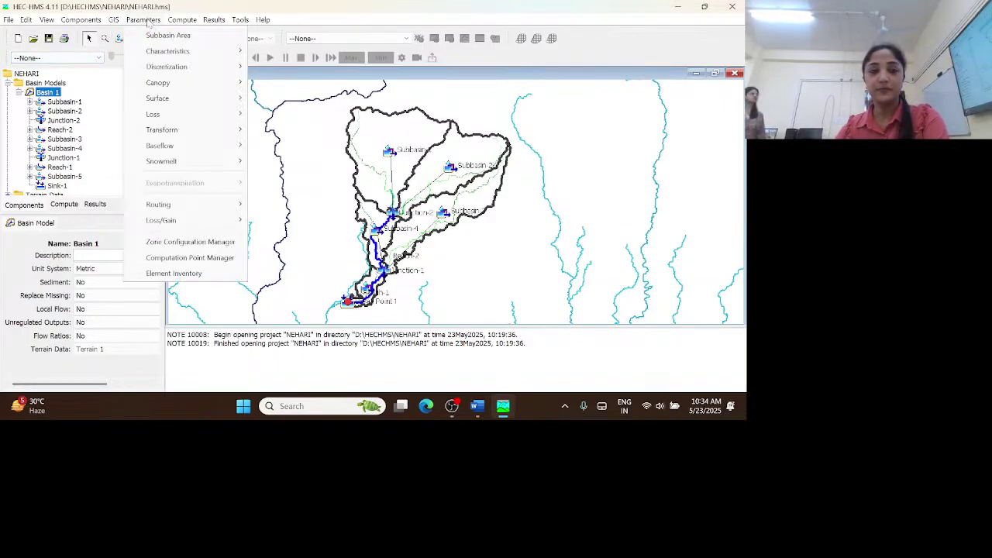
{"action": "mouse_move", "coordinate": [173, 118]}
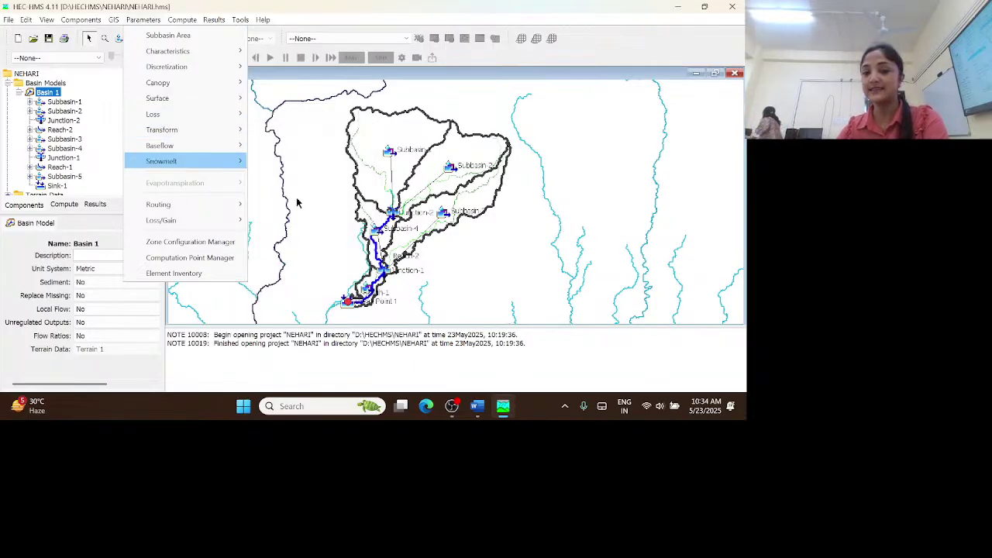
{"action": "mouse_move", "coordinate": [193, 150]}
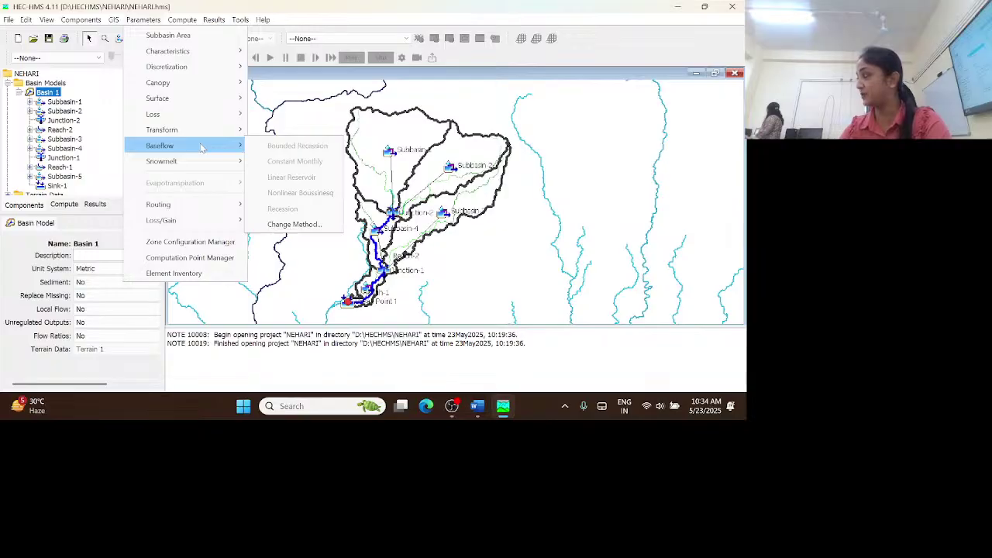
{"action": "mouse_move", "coordinate": [192, 167]}
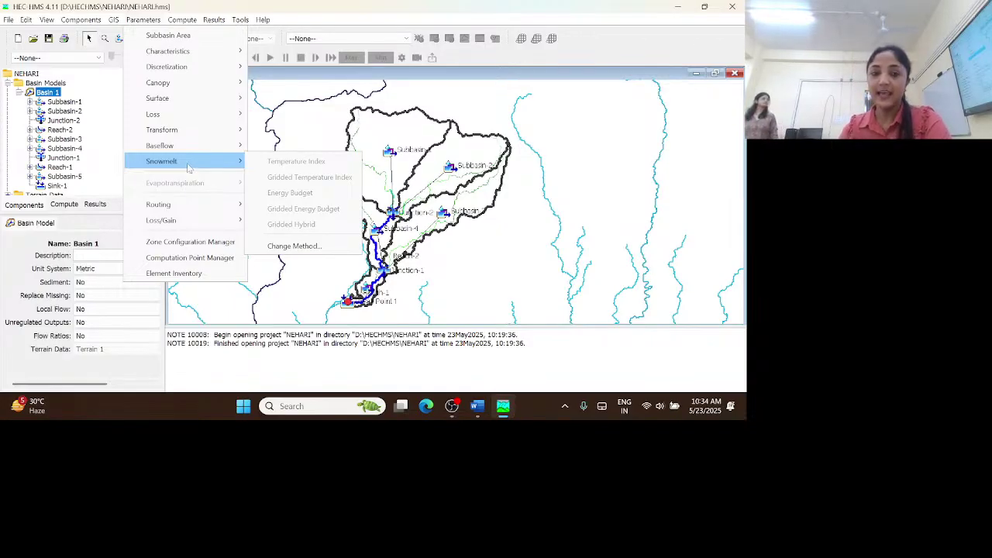
{"action": "mouse_move", "coordinate": [184, 210]}
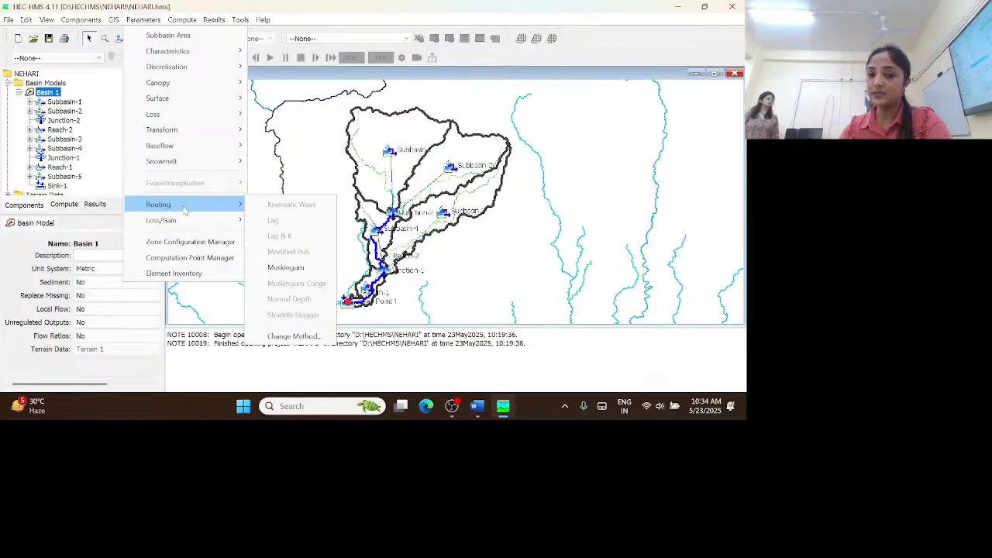
{"action": "left_click", "coordinate": [583, 120]}
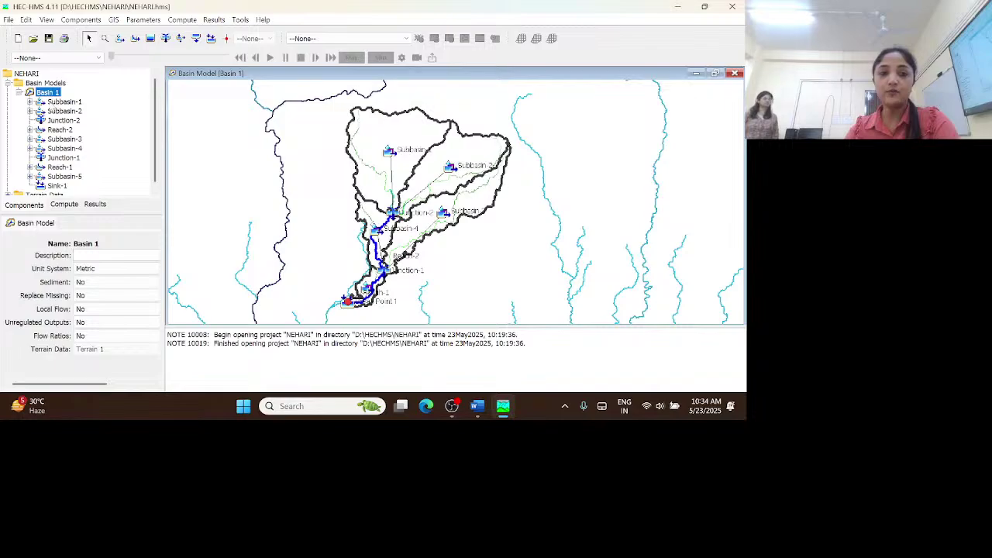
- Review the methods assigned to Subbasin-1, including its loss method choices, and check the enabled transform method for Basin 1
{"action": "left_click", "coordinate": [50, 102]}
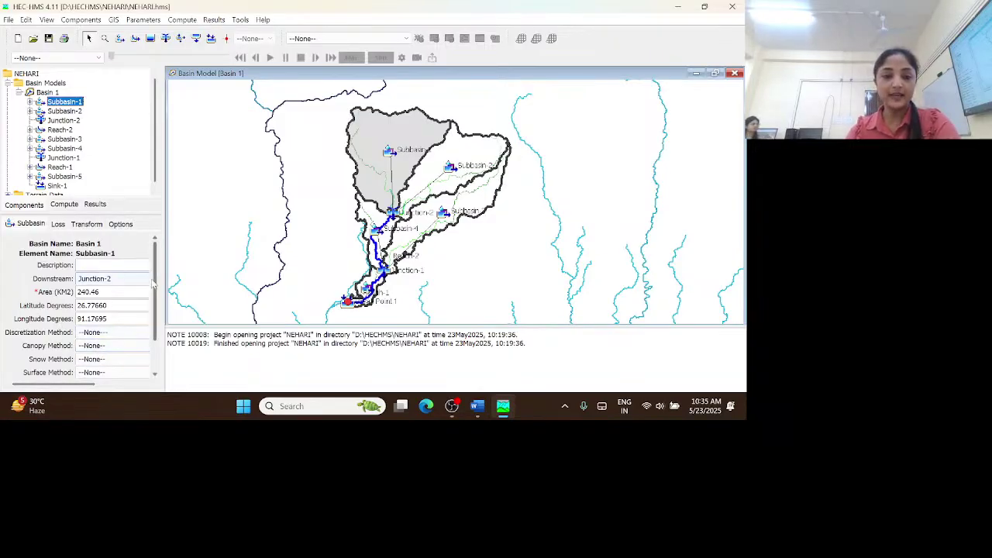
{"action": "scroll", "coordinate": [155, 325], "scroll_direction": "down", "scroll_amount": 2}
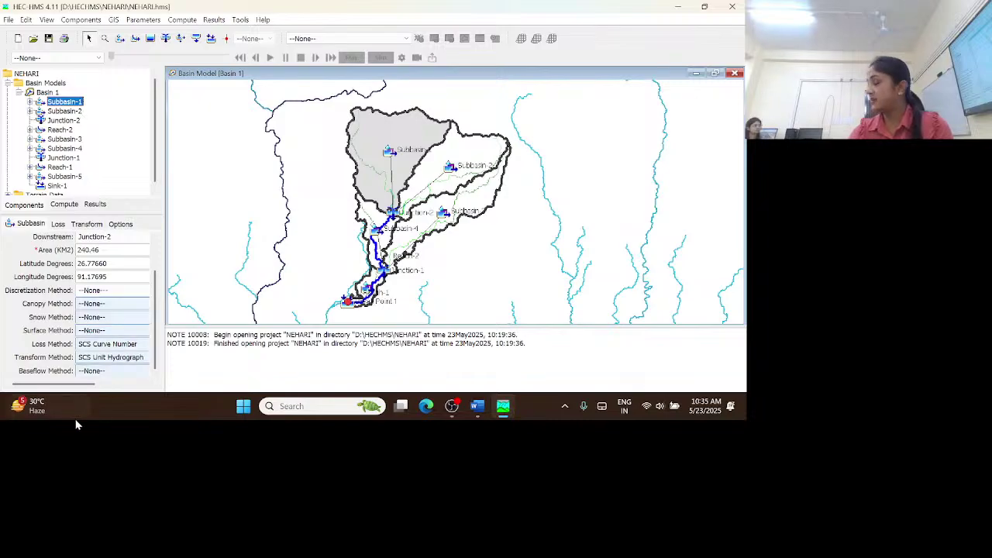
{"action": "left_click", "coordinate": [120, 345]}
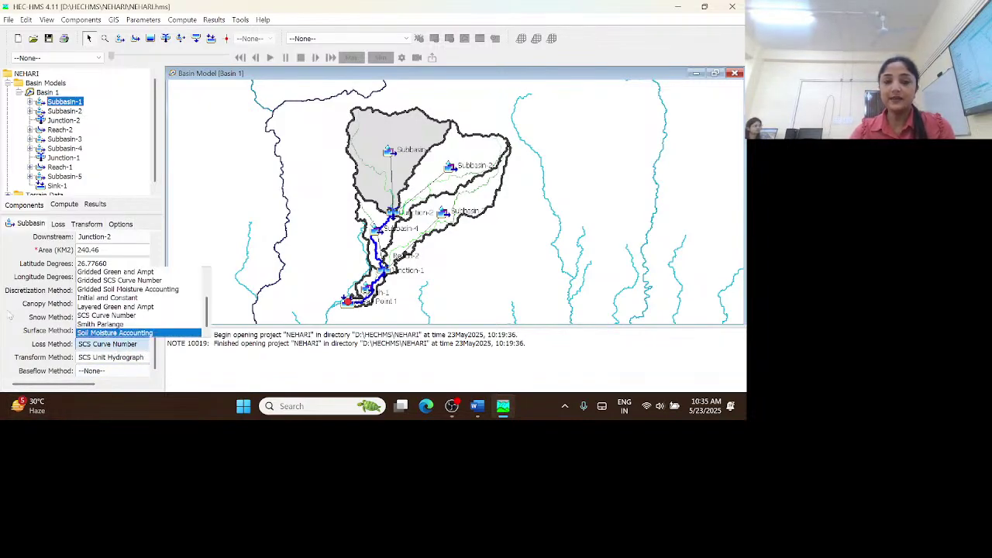
{"action": "left_click", "coordinate": [4, 262]}
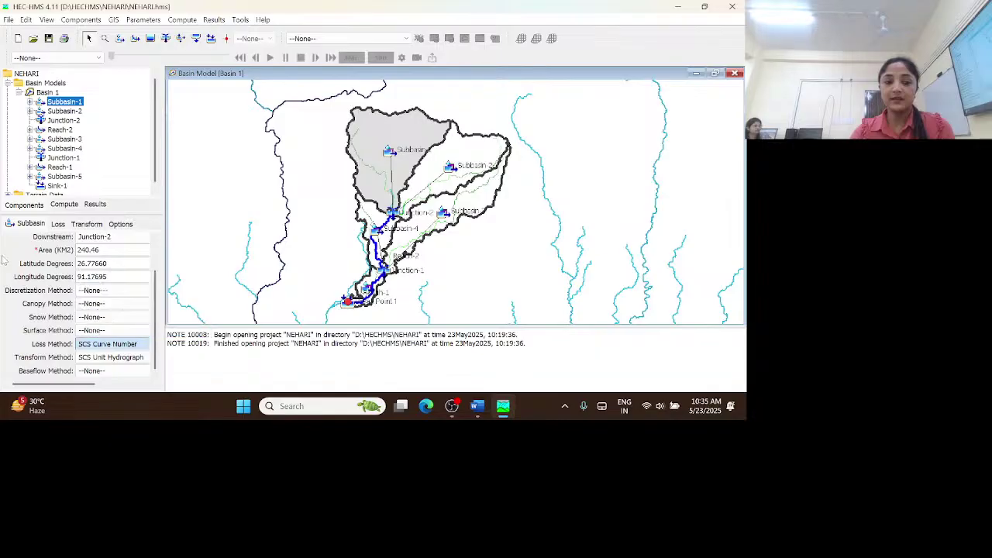
{"action": "left_click", "coordinate": [48, 93]}
{"action": "left_click", "coordinate": [144, 21]}
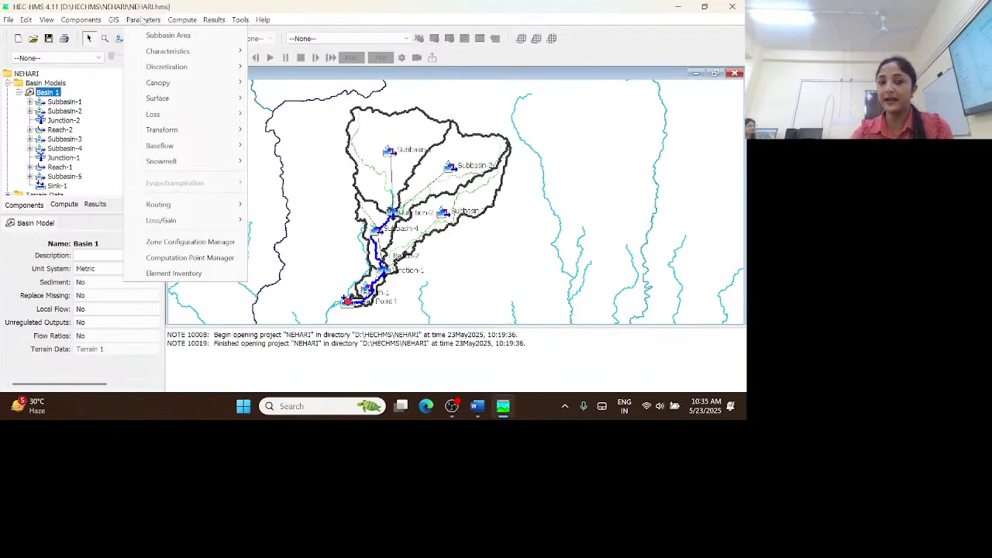
{"action": "mouse_move", "coordinate": [195, 132]}
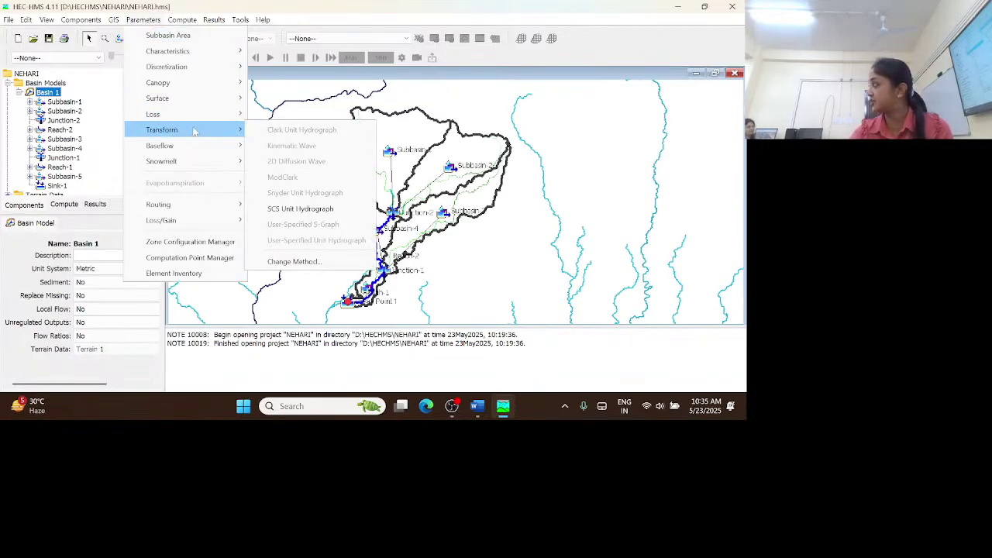
{"action": "left_click", "coordinate": [3, 262]}
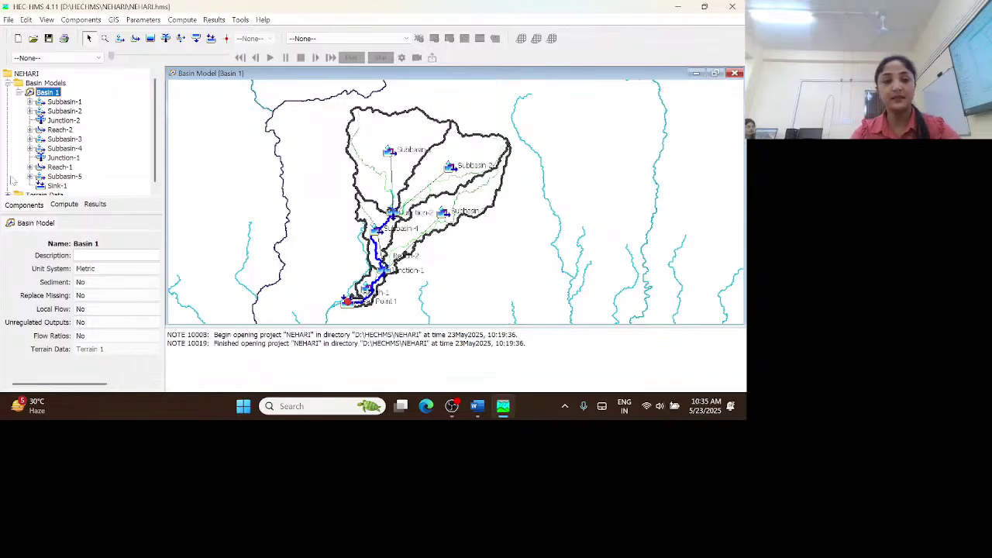
{"action": "left_click", "coordinate": [70, 102]}
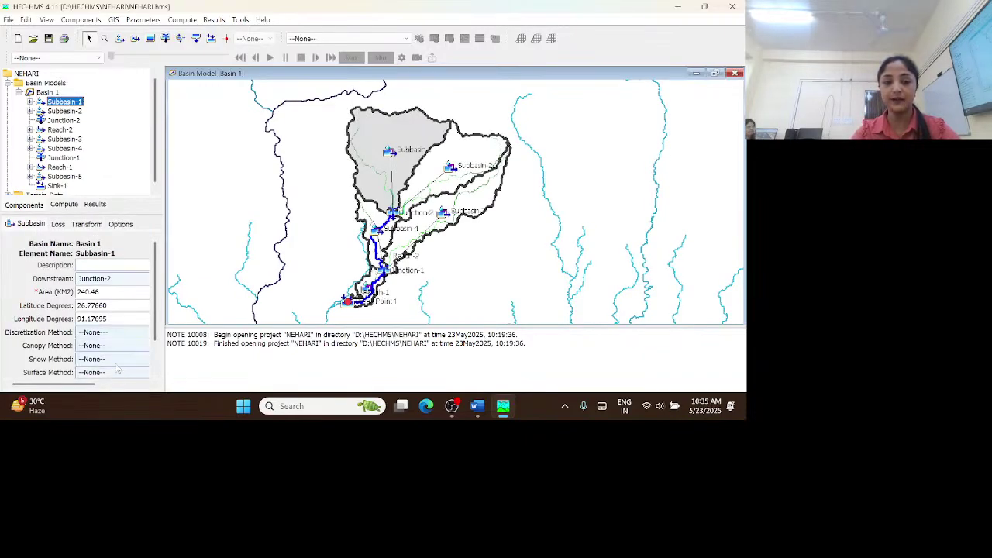
{"action": "scroll", "coordinate": [147, 331], "scroll_direction": "down", "scroll_amount": 1}
{"action": "scroll", "coordinate": [144, 332], "scroll_direction": "down", "scroll_amount": 3}
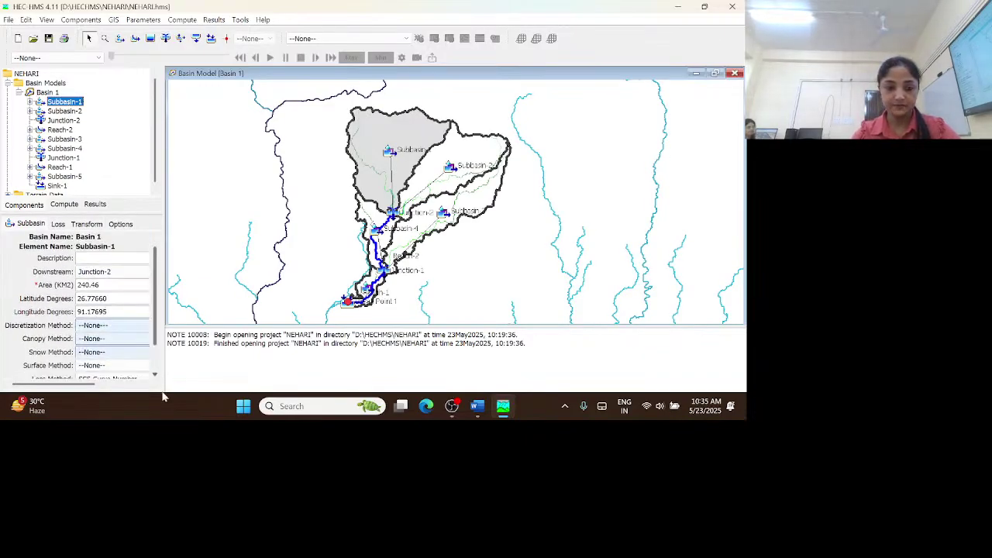
{"action": "scroll", "coordinate": [134, 335], "scroll_direction": "down", "scroll_amount": 1}
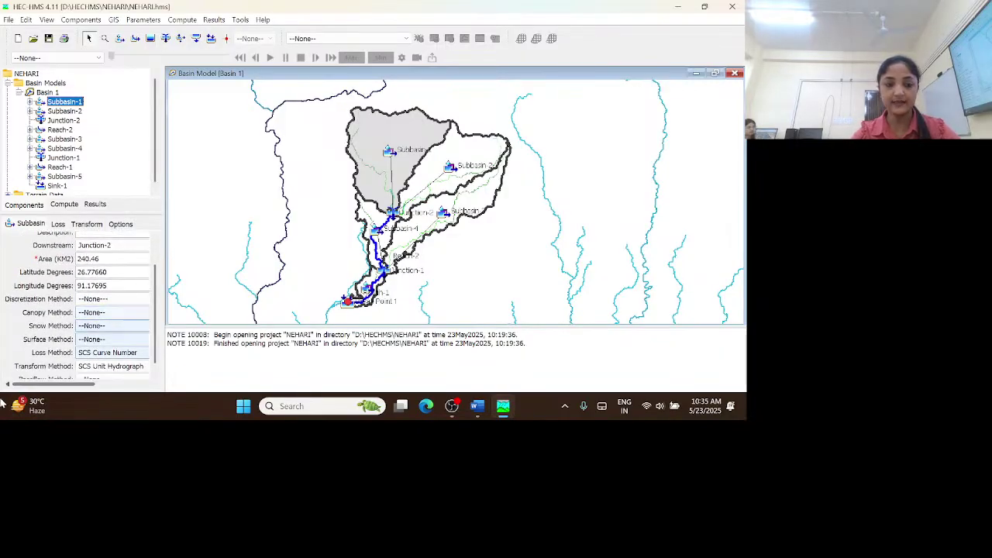
{"action": "left_click", "coordinate": [133, 353]}
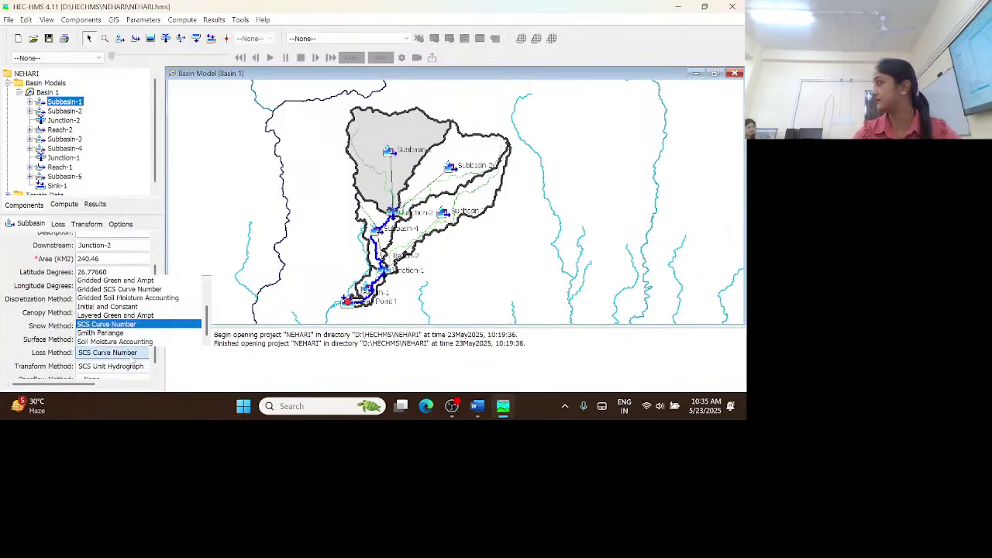
{"action": "left_click", "coordinate": [135, 360]}
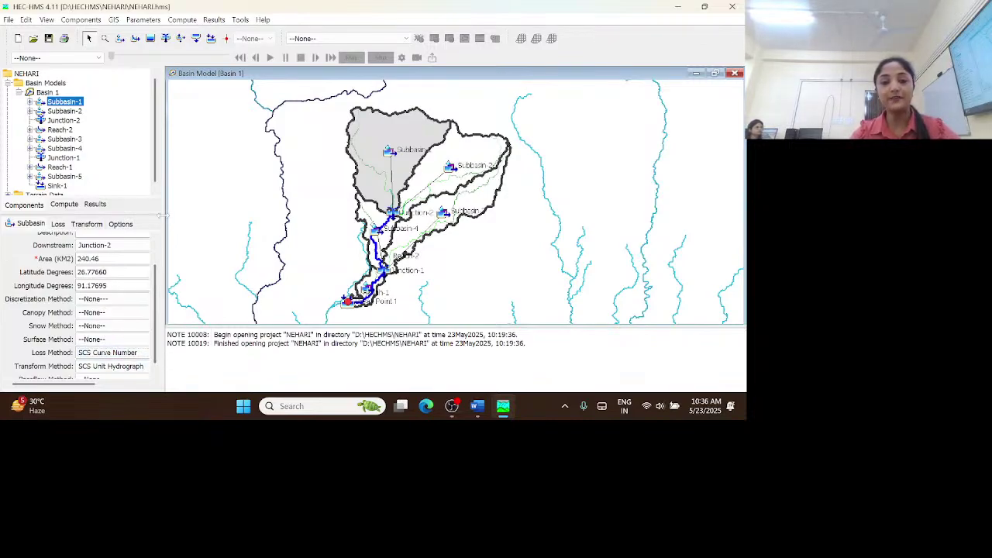
- Widen the component pane and view the SCS Curve Number loss parameter table for all subbasins of Basin 1, then close it
{"action": "left_click_drag", "start_coordinate": [163, 215], "coordinate": [198, 216]}
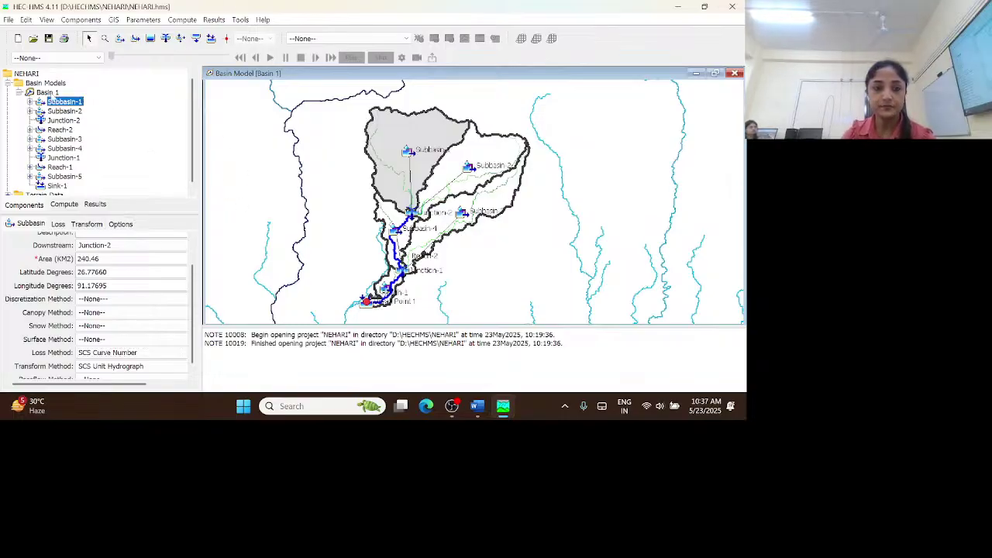
{"action": "left_click", "coordinate": [39, 92]}
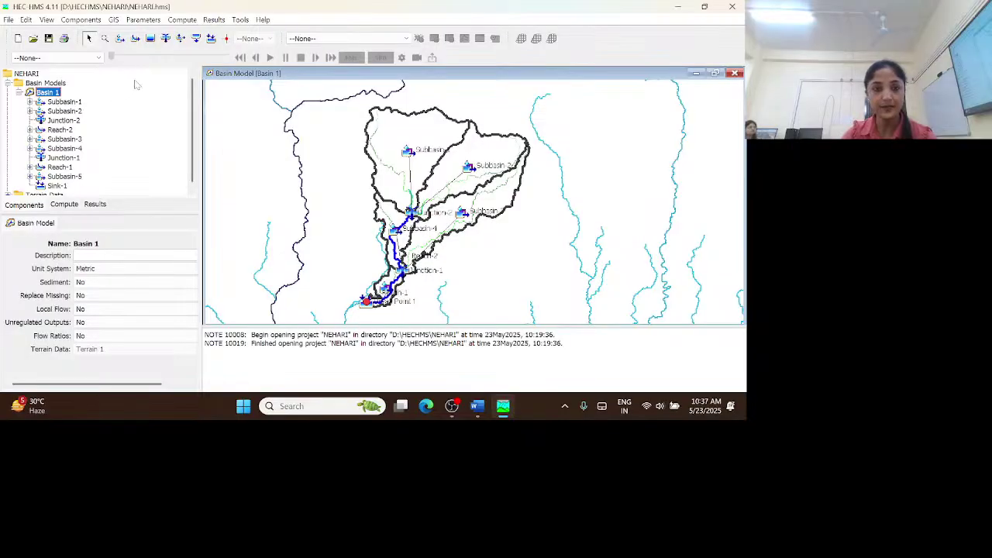
{"action": "left_click", "coordinate": [144, 20]}
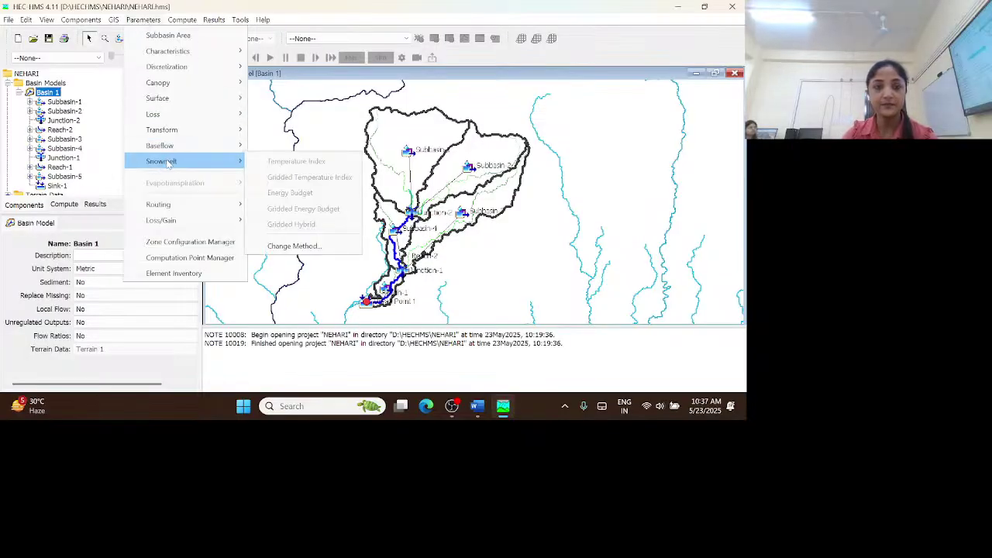
{"action": "mouse_move", "coordinate": [184, 114]}
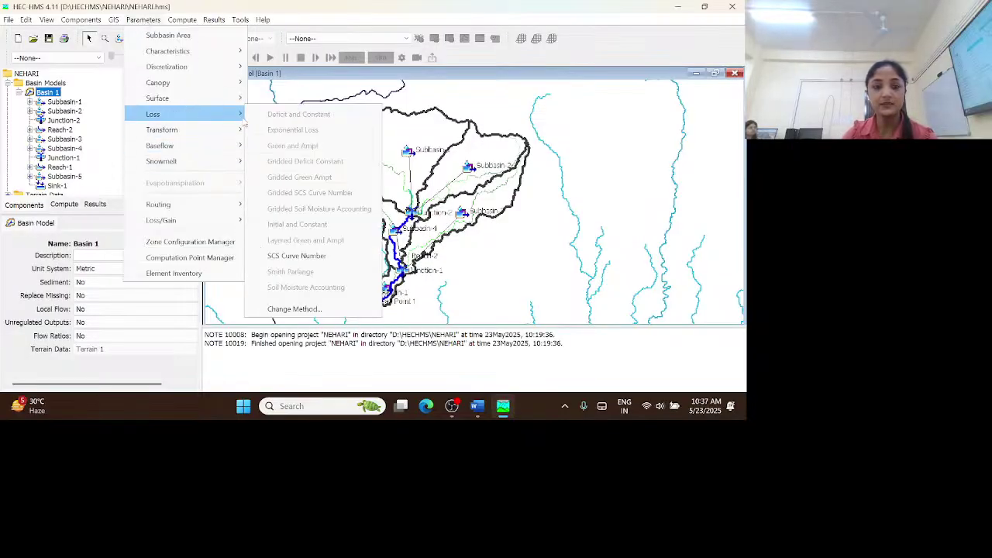
{"action": "left_click", "coordinate": [313, 261]}
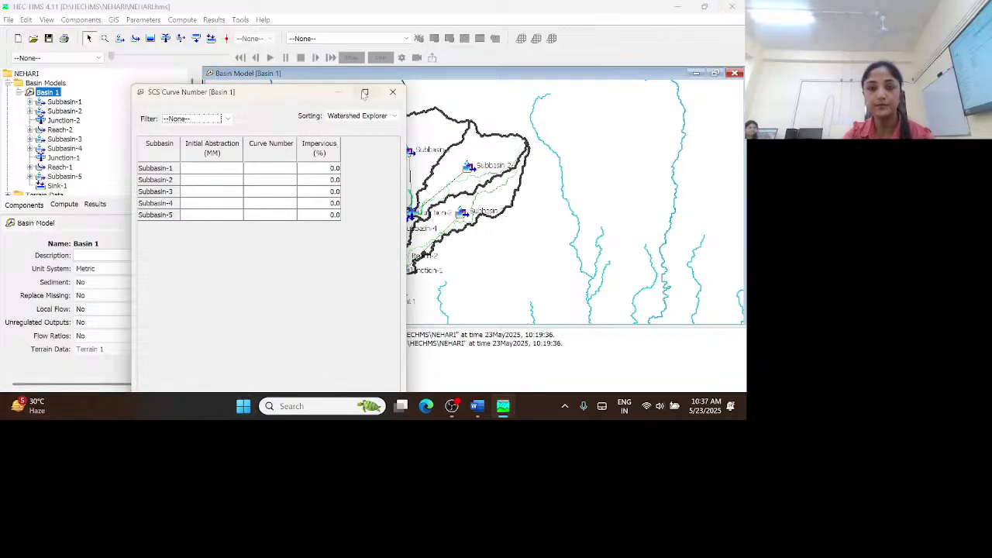
{"action": "left_click", "coordinate": [393, 93]}
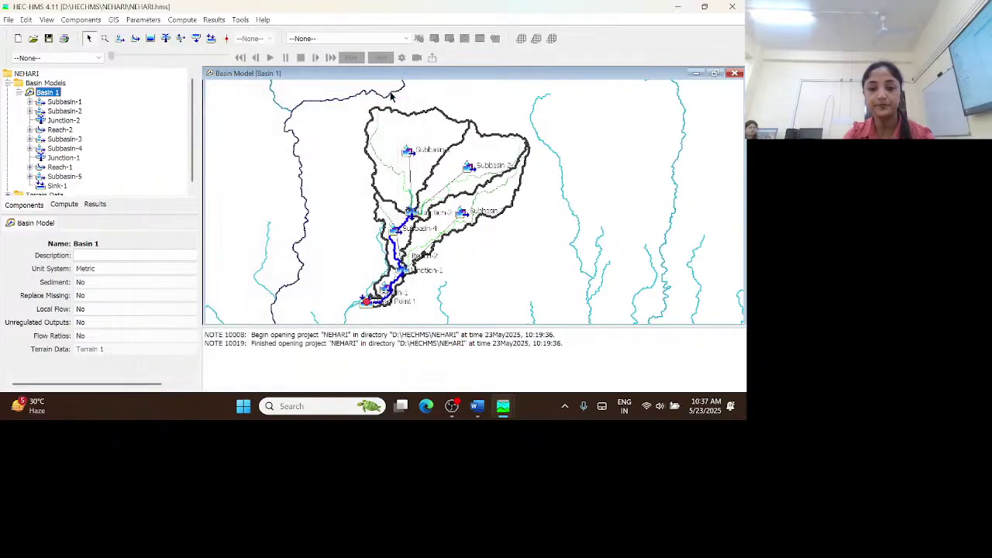
- Minimize the open windows to reach the desktop and open This PC in File Explorer
{"action": "left_click", "coordinate": [678, 7]}
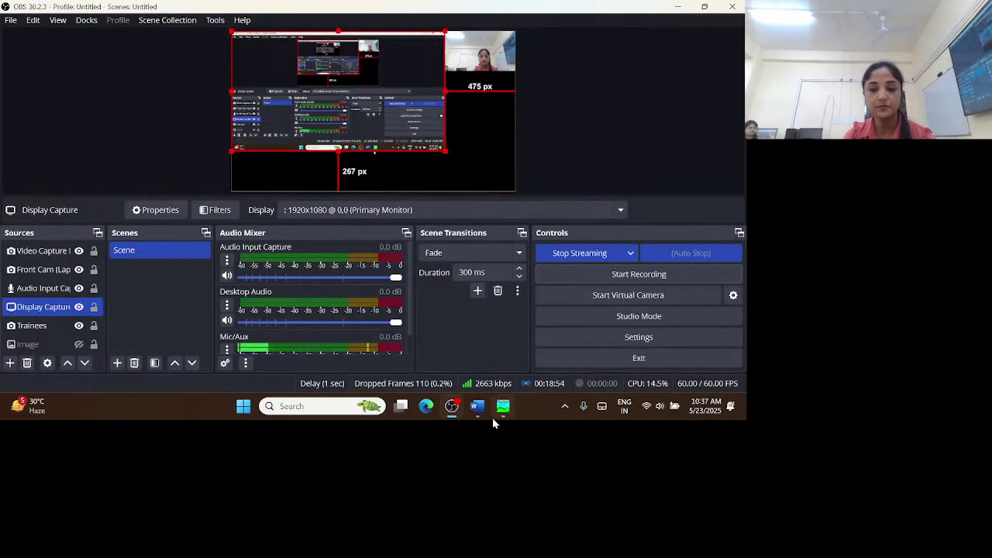
{"action": "left_click", "coordinate": [678, 7]}
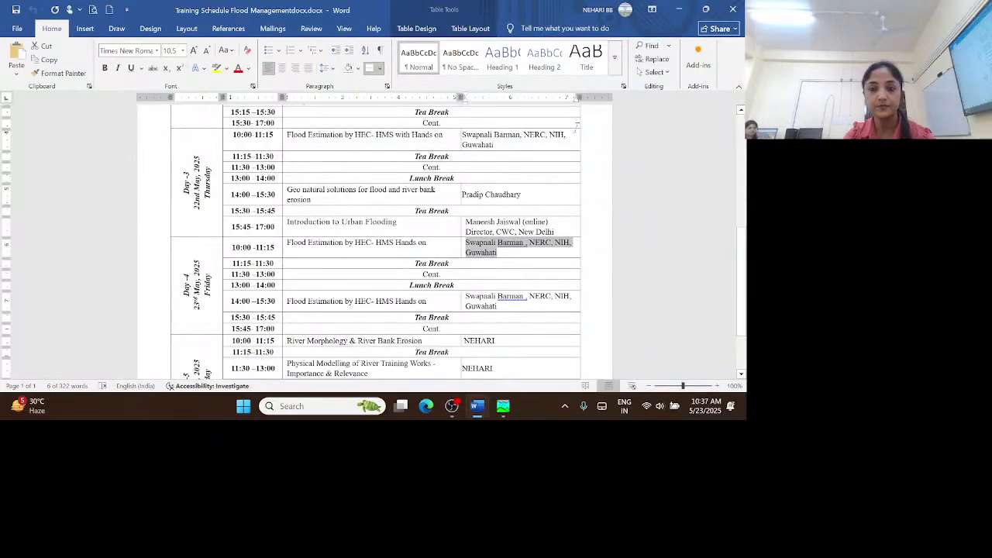
{"action": "left_click", "coordinate": [679, 9]}
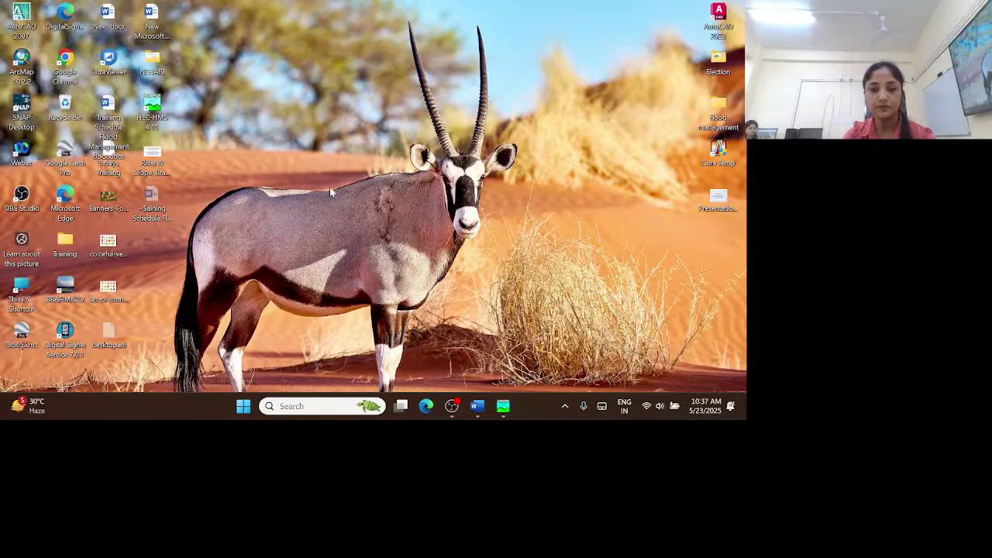
{"action": "left_click", "coordinate": [25, 295]}
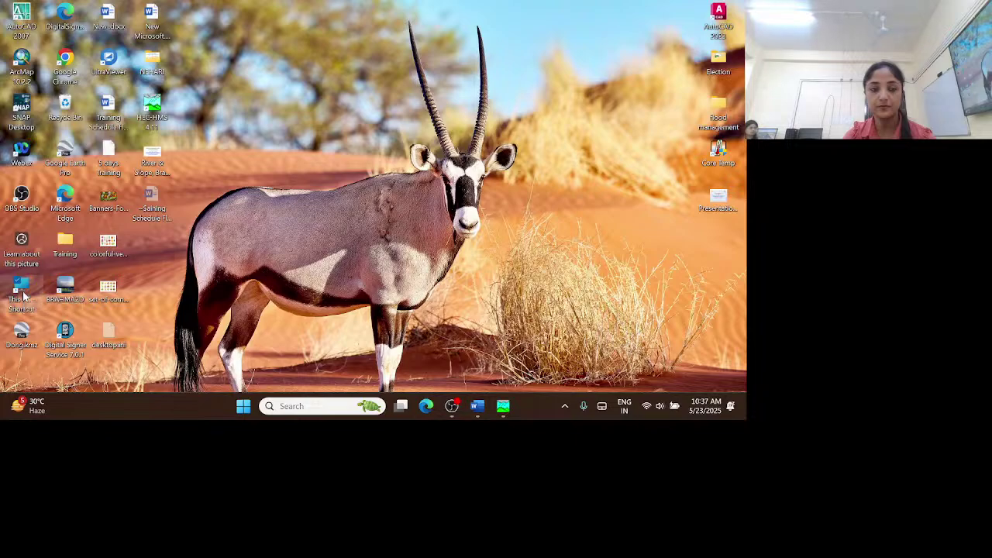
{"action": "double_click", "coordinate": [24, 295]}
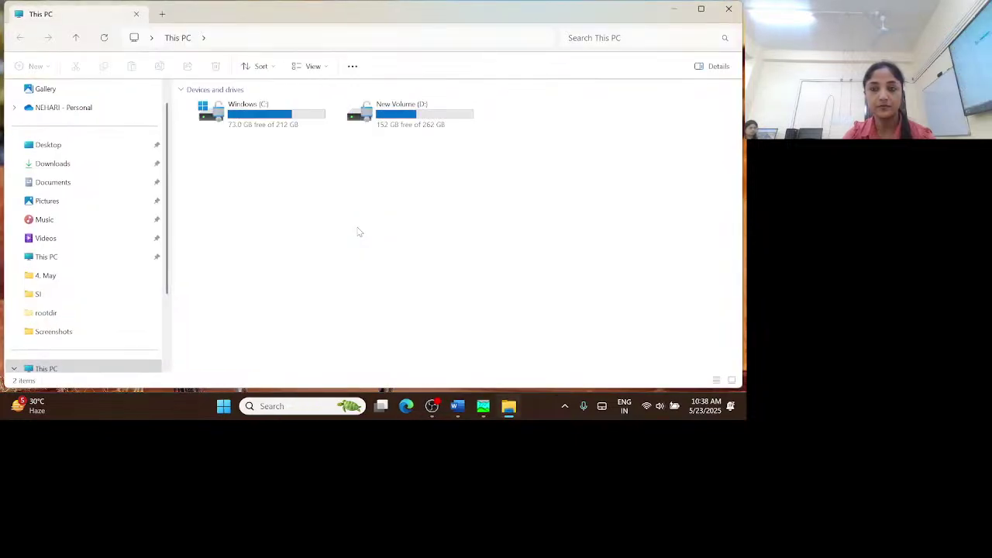
- Open the Data folder inside HECHMS on drive D
{"action": "double_click", "coordinate": [388, 112]}
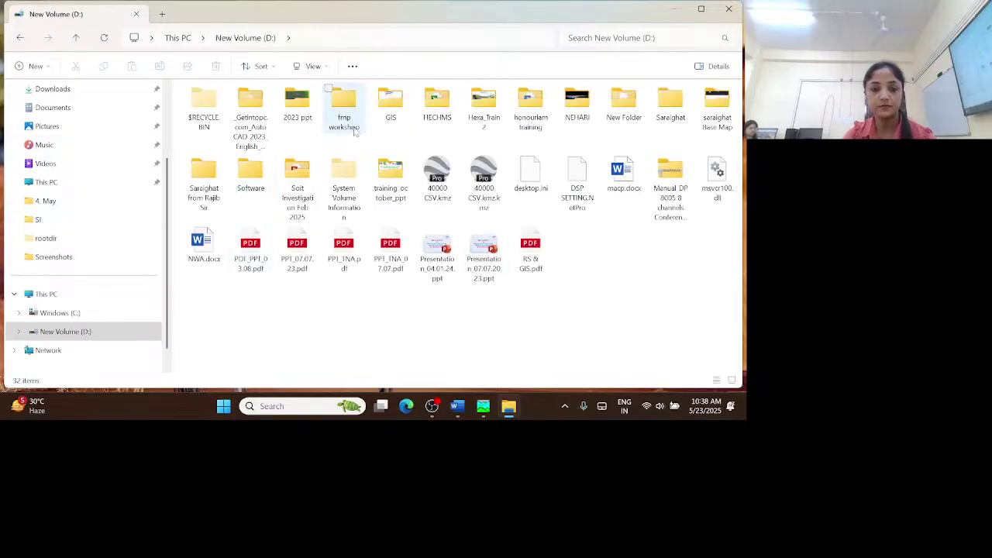
{"action": "double_click", "coordinate": [434, 100]}
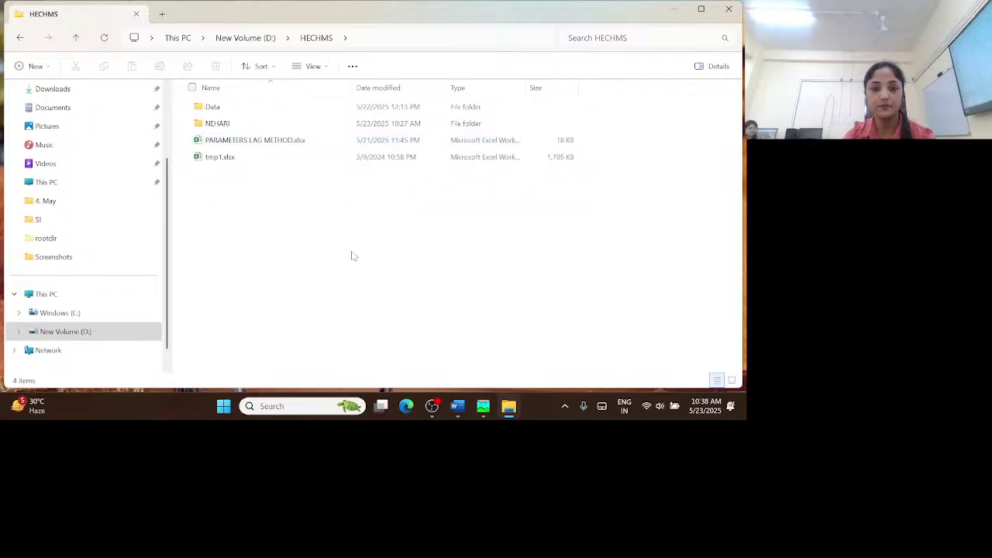
{"action": "left_click", "coordinate": [216, 108]}
{"action": "double_click", "coordinate": [215, 110]}
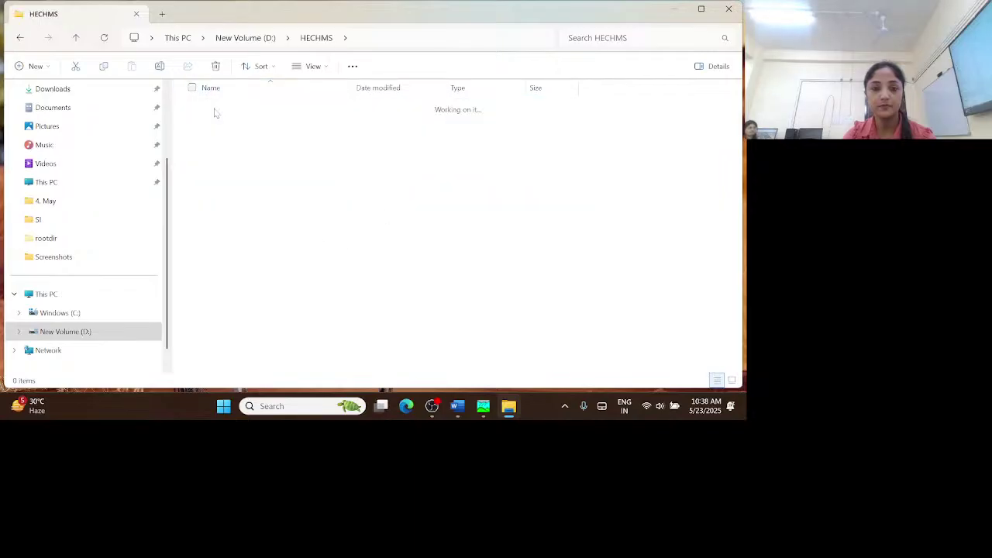
{"action": "left_click", "coordinate": [428, 279]}
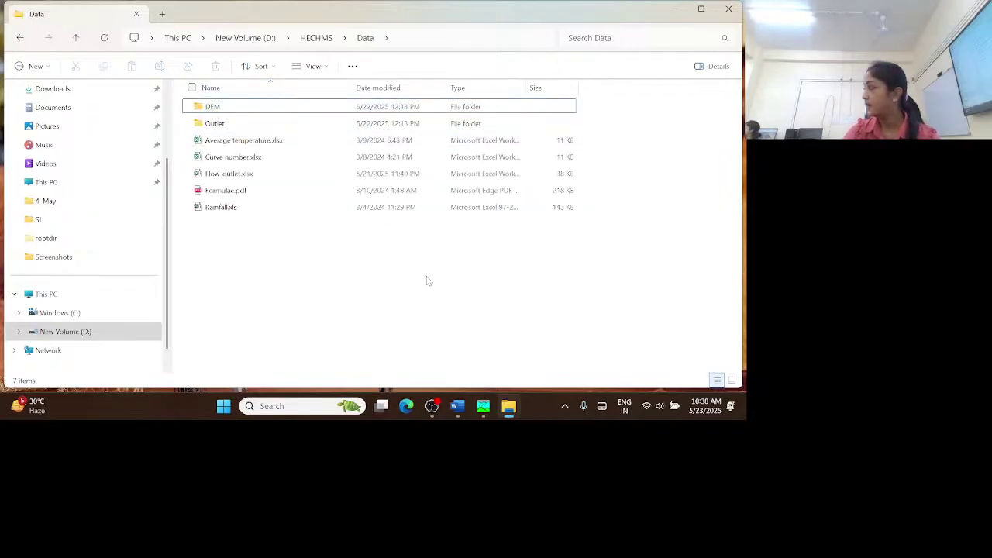
- Open Curve number.xlsx in Excel and copy the curve numbers of sub1 to sub5 (B2:B6)
{"action": "double_click", "coordinate": [235, 159]}
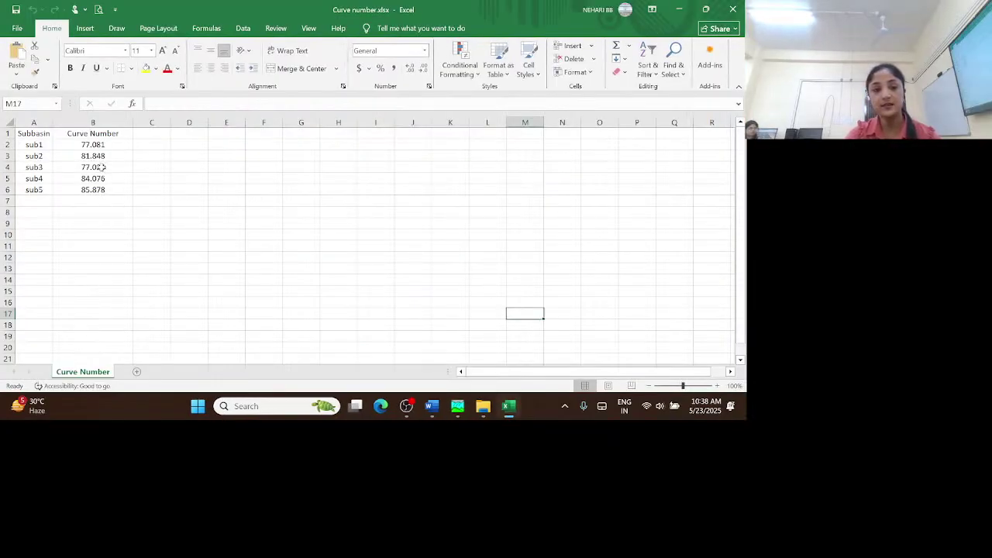
{"action": "left_click_drag", "start_coordinate": [92, 146], "coordinate": [94, 187]}
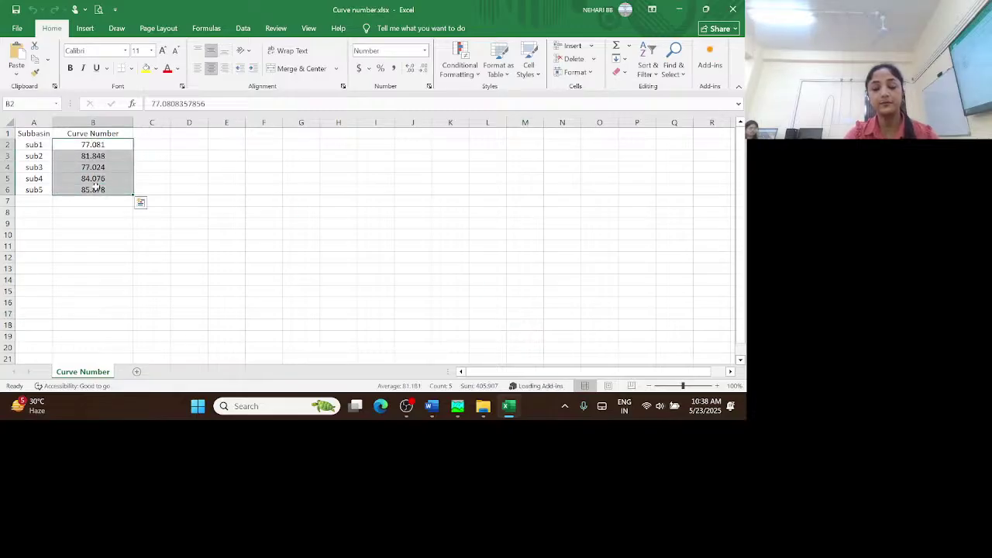
{"action": "key", "text": "ctrl+c"}
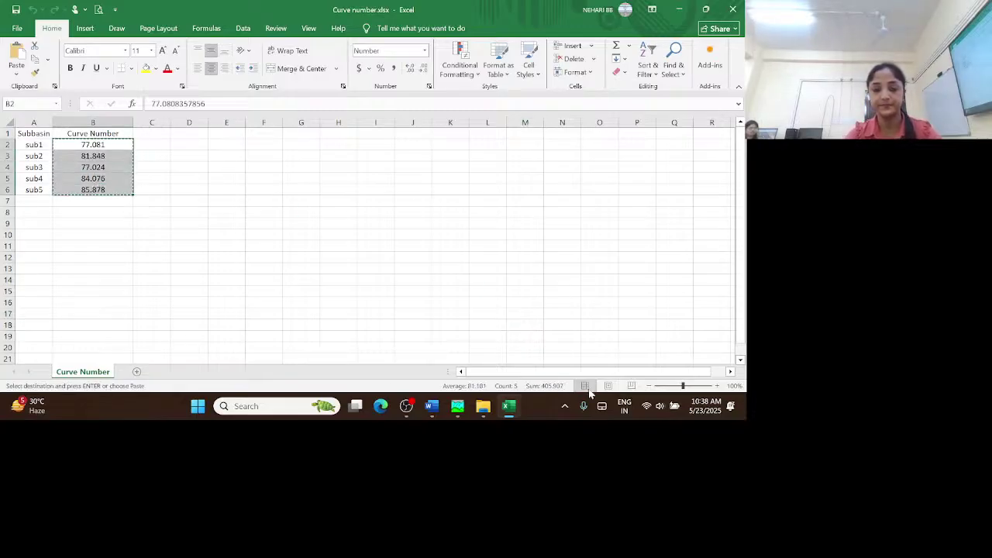
- Switch to HEC-HMS and paste the copied curve numbers into Basin 1's SCS Curve Number table, starting at Subbasin-1
{"action": "left_click", "coordinate": [458, 408]}
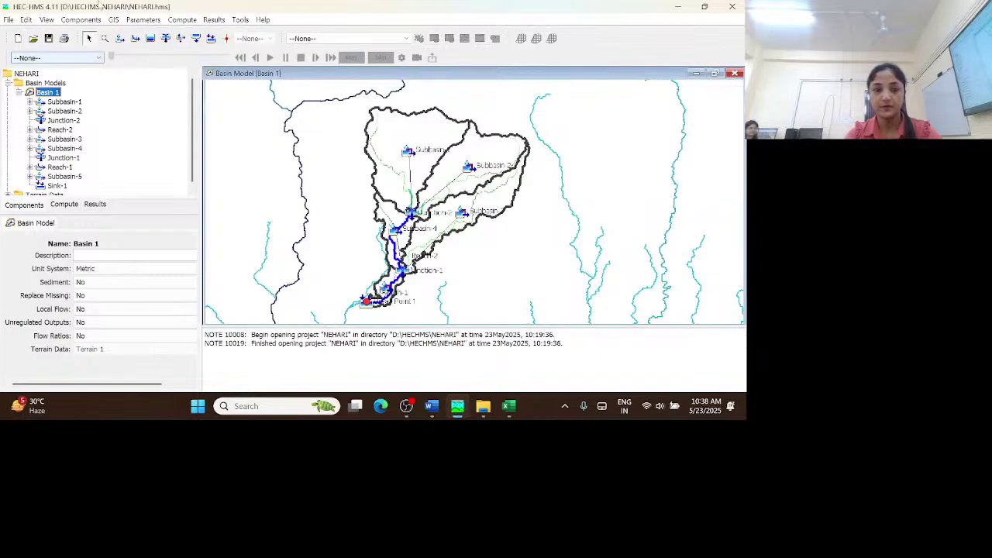
{"action": "left_click", "coordinate": [141, 21]}
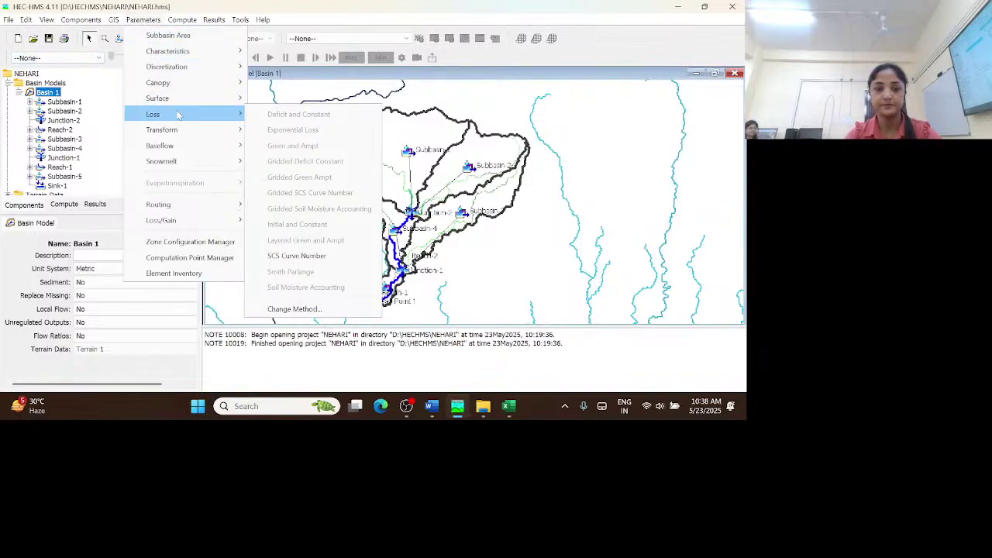
{"action": "mouse_move", "coordinate": [199, 113]}
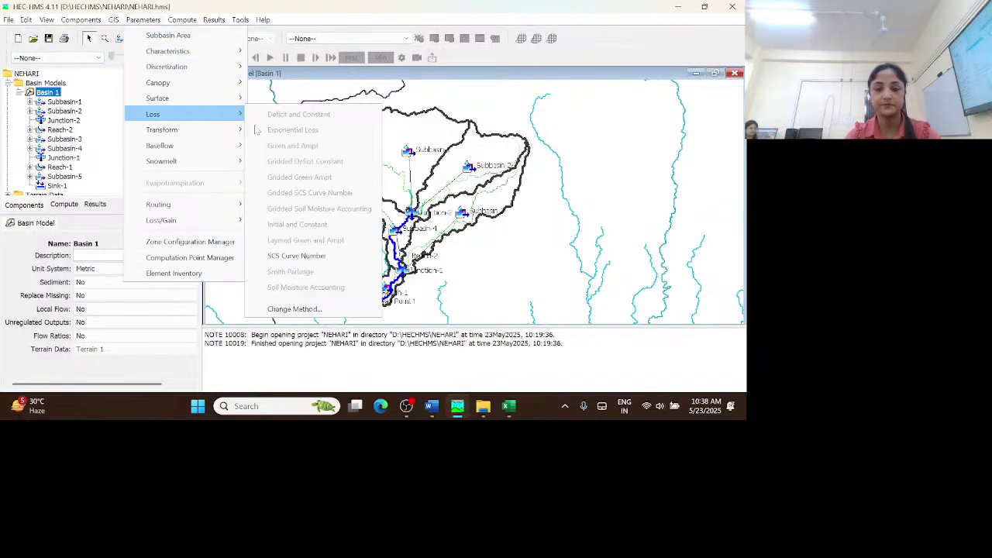
{"action": "left_click", "coordinate": [311, 263]}
{"action": "left_click", "coordinate": [274, 170]}
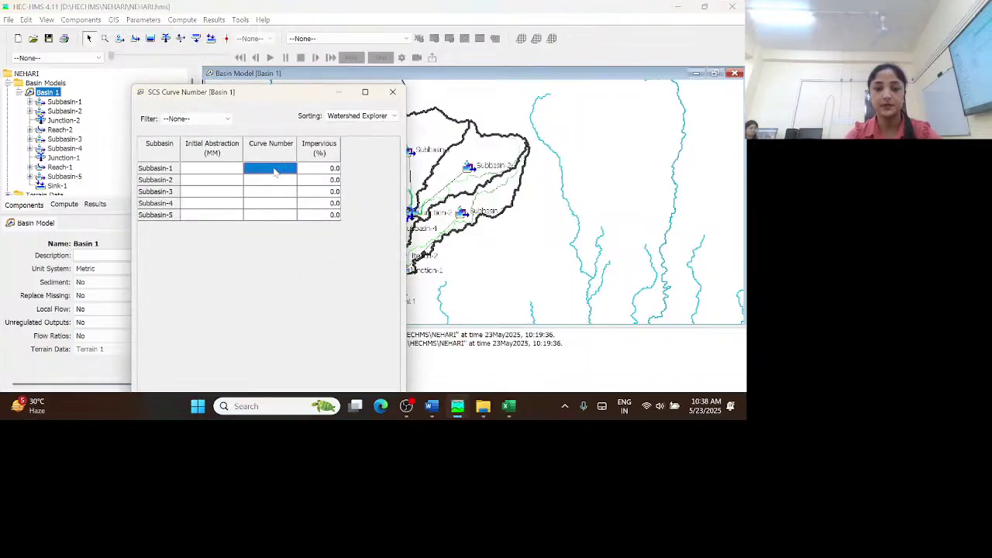
{"action": "key", "text": "ctrl+v"}
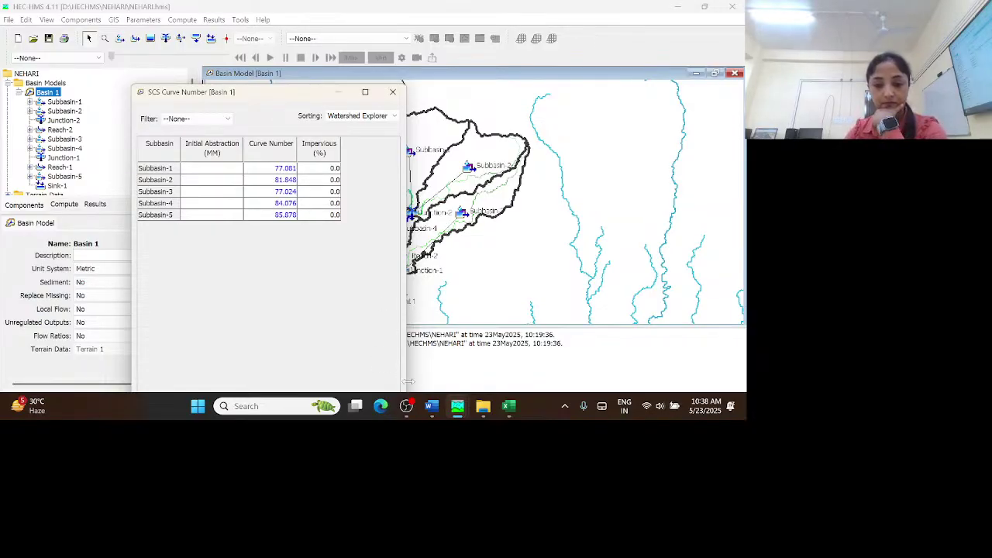
- Open Formulae.pdf from the Data folder, read the lag time formulas, and minimize the document
{"action": "left_click", "coordinate": [483, 406]}
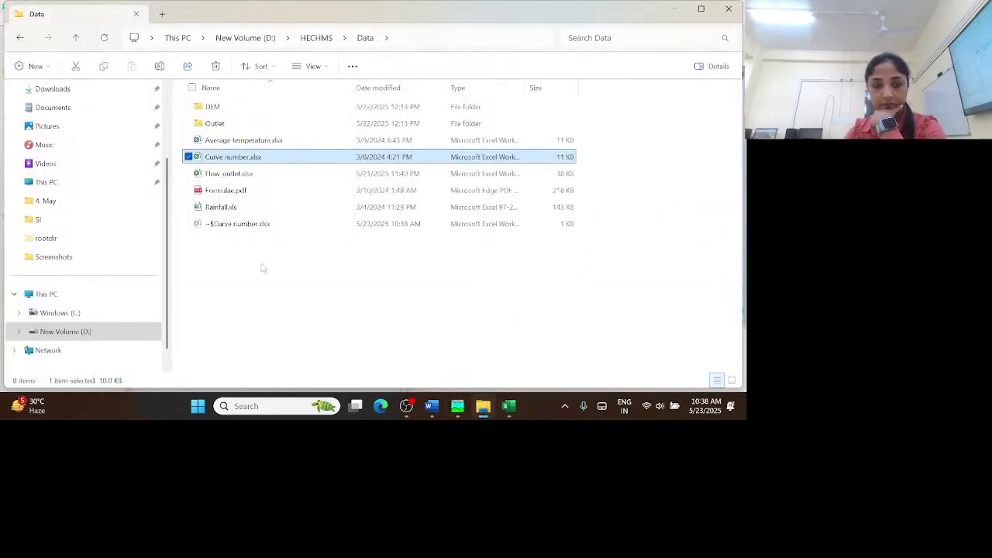
{"action": "double_click", "coordinate": [228, 190]}
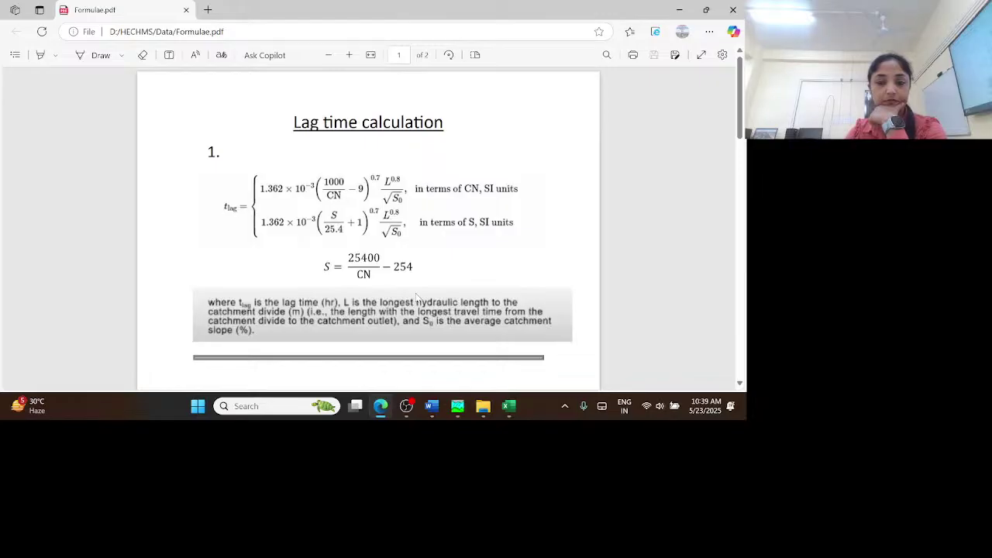
{"action": "left_click", "coordinate": [680, 11]}
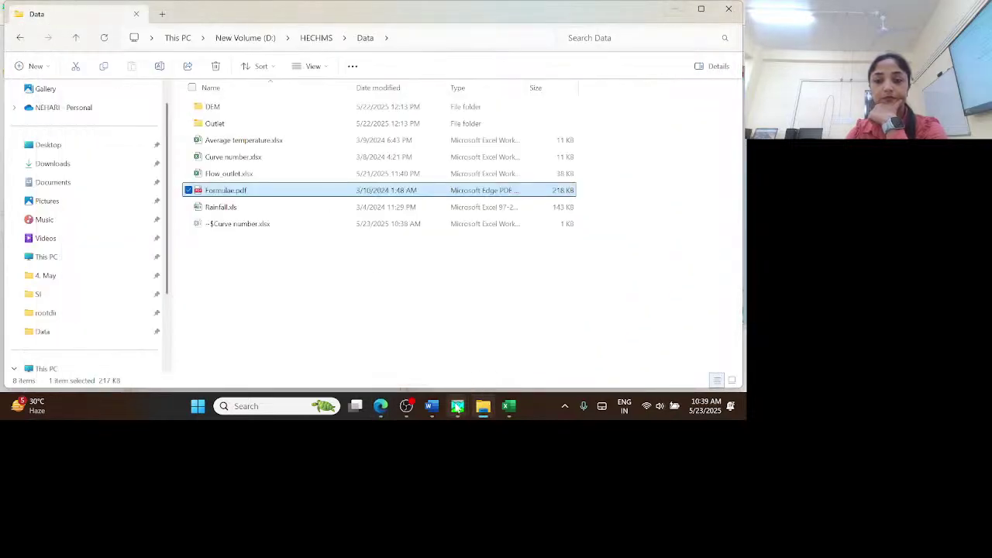
{"action": "mouse_move", "coordinate": [453, 409]}
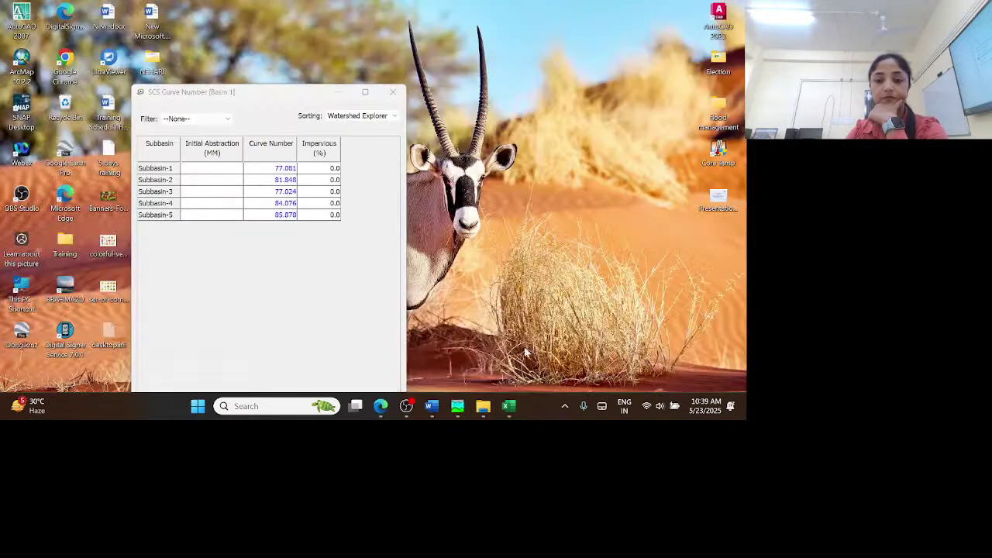
{"action": "left_click", "coordinate": [521, 345]}
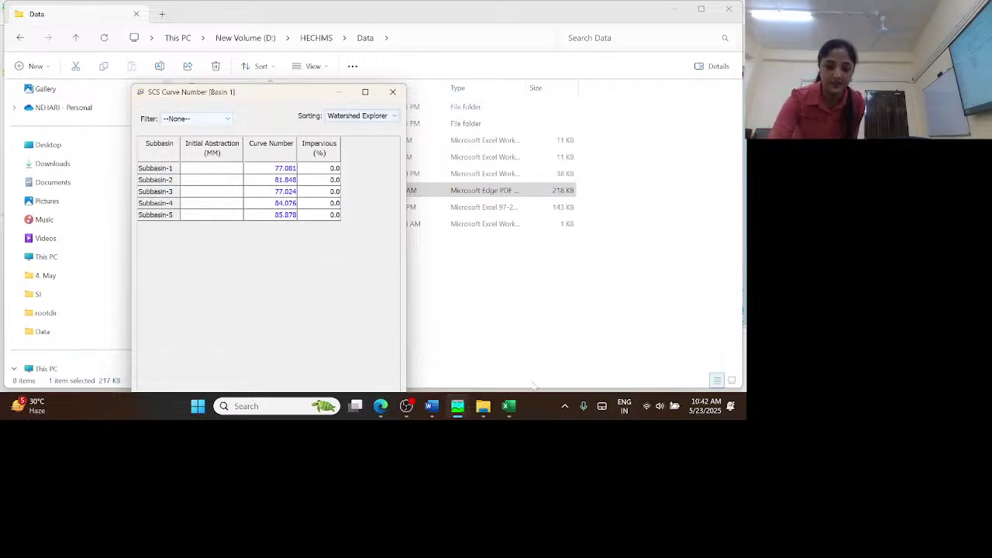
- Reopen Formulae.pdf and read from the lag time calculation down to the Time of Concentration section
{"action": "left_click", "coordinate": [565, 333]}
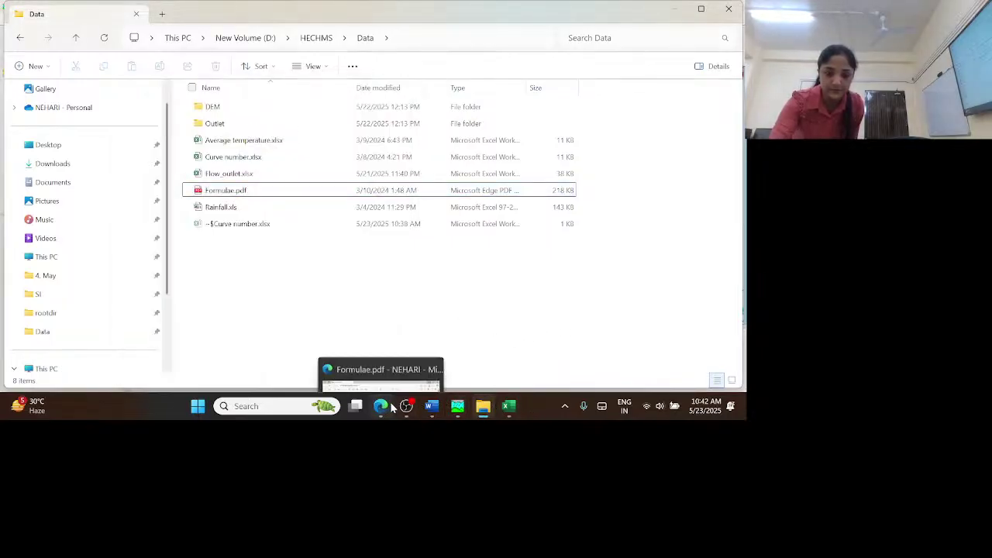
{"action": "left_click", "coordinate": [240, 194]}
{"action": "double_click", "coordinate": [241, 194]}
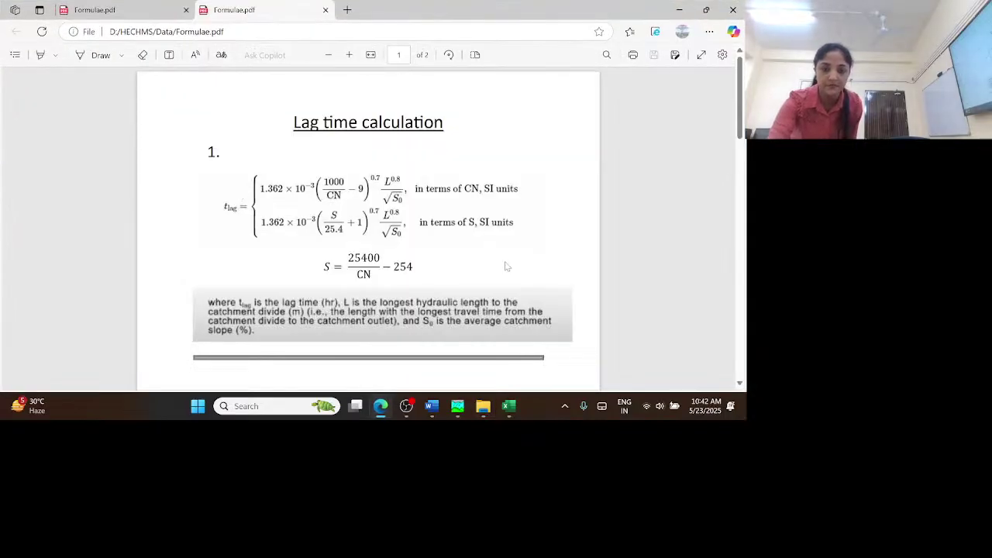
{"action": "scroll", "coordinate": [506, 266], "scroll_direction": "down", "scroll_amount": 1}
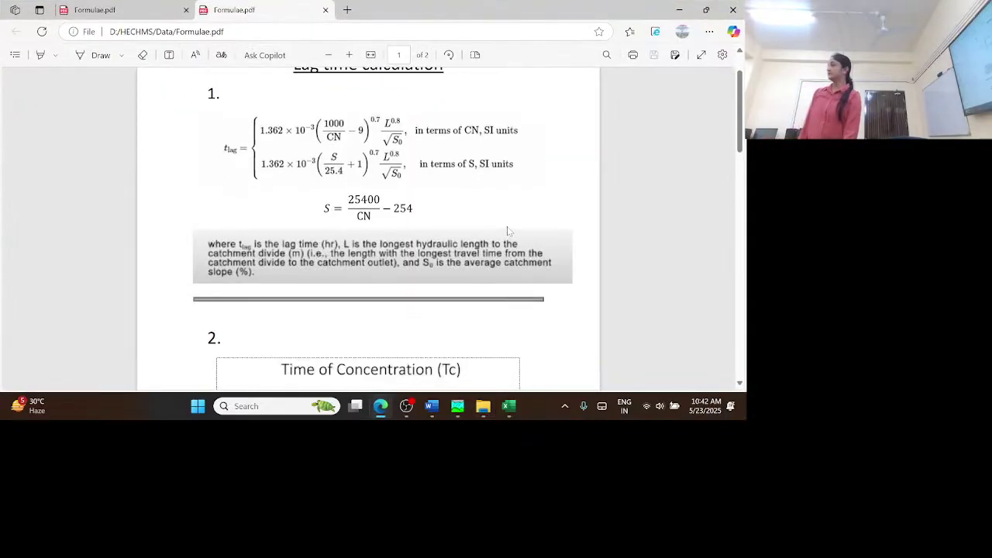
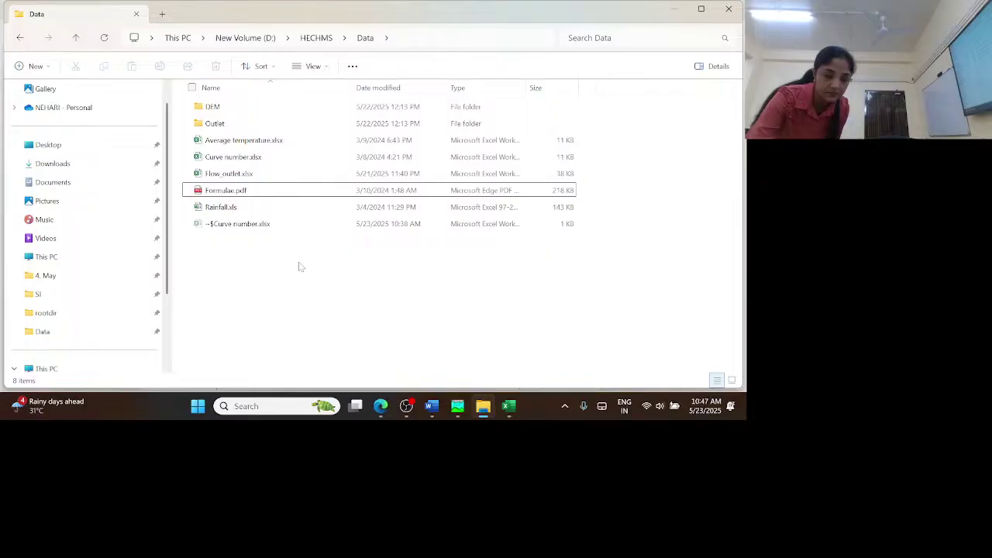
- Open PARAMETERS LAG METHOD.xlsx from the HECHMS folder and display its "Initial abstractin & Lag time" sheet
{"action": "left_click", "coordinate": [317, 38]}
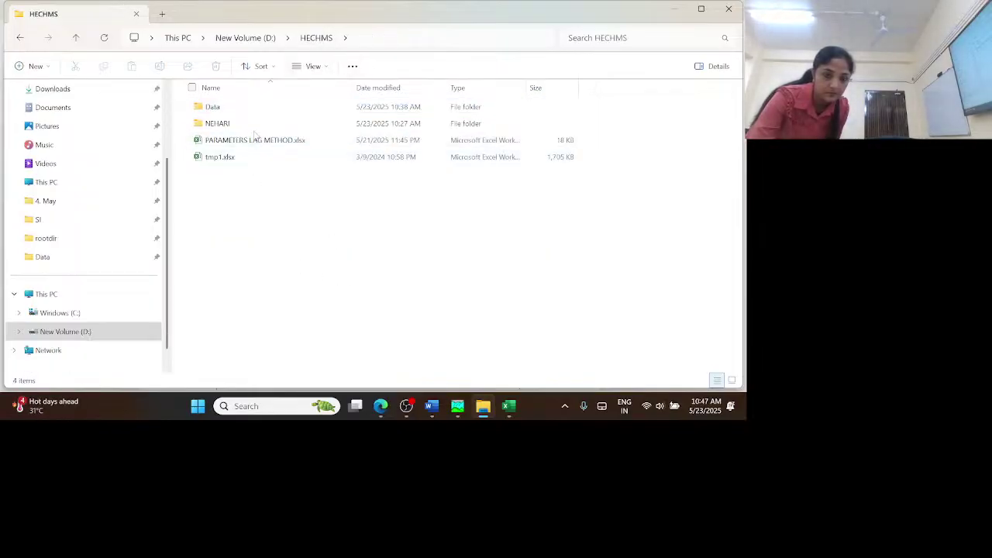
{"action": "double_click", "coordinate": [254, 143]}
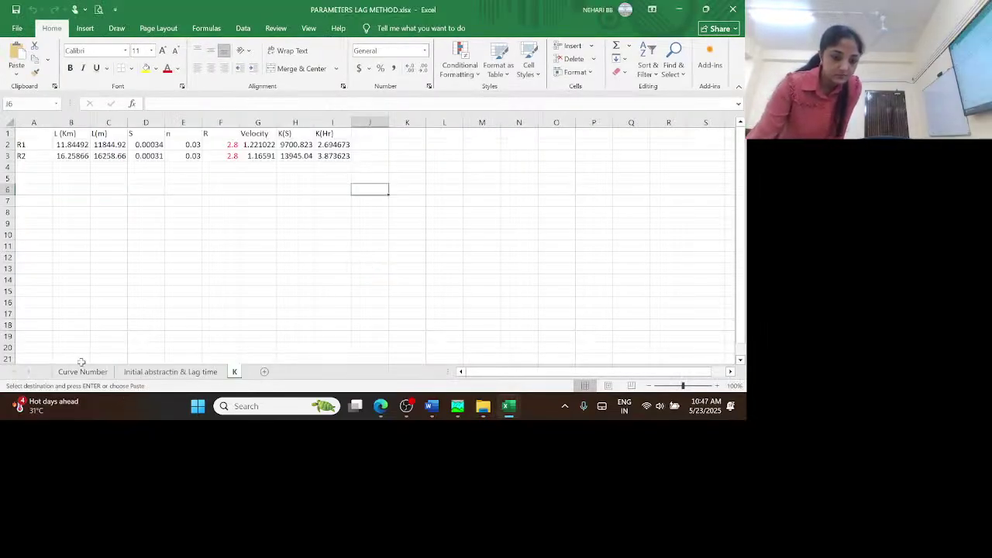
{"action": "left_click", "coordinate": [167, 372]}
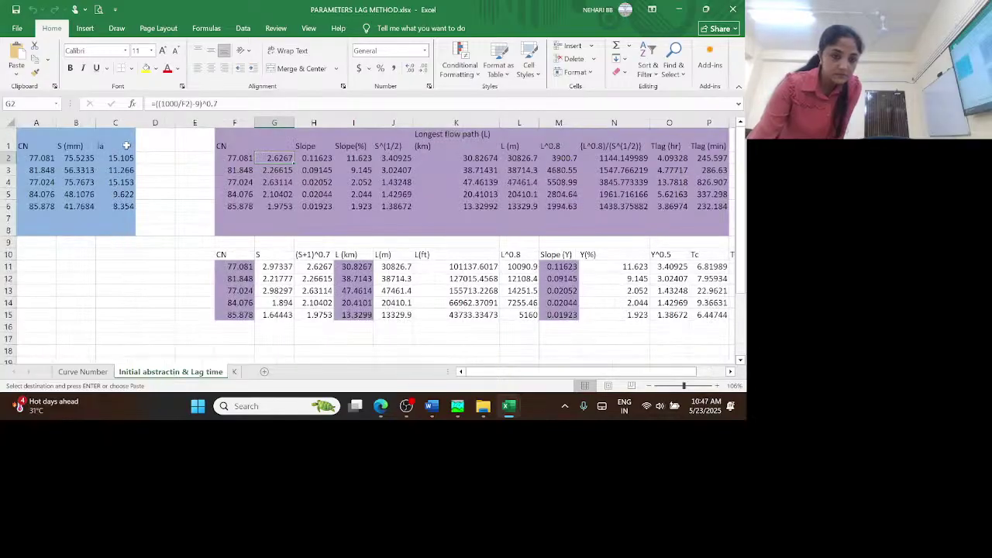
- Copy the Ia values in C2:C6 into the Initial Abstraction column of Basin 1's SCS Curve Number table and close the table without applying
{"action": "left_click_drag", "start_coordinate": [124, 158], "coordinate": [120, 204]}
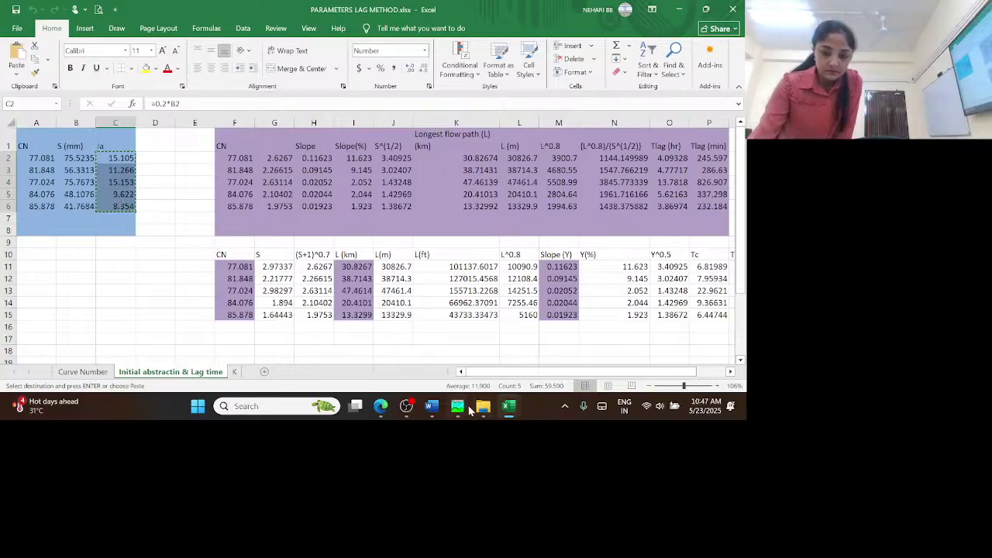
{"action": "mouse_move", "coordinate": [458, 410]}
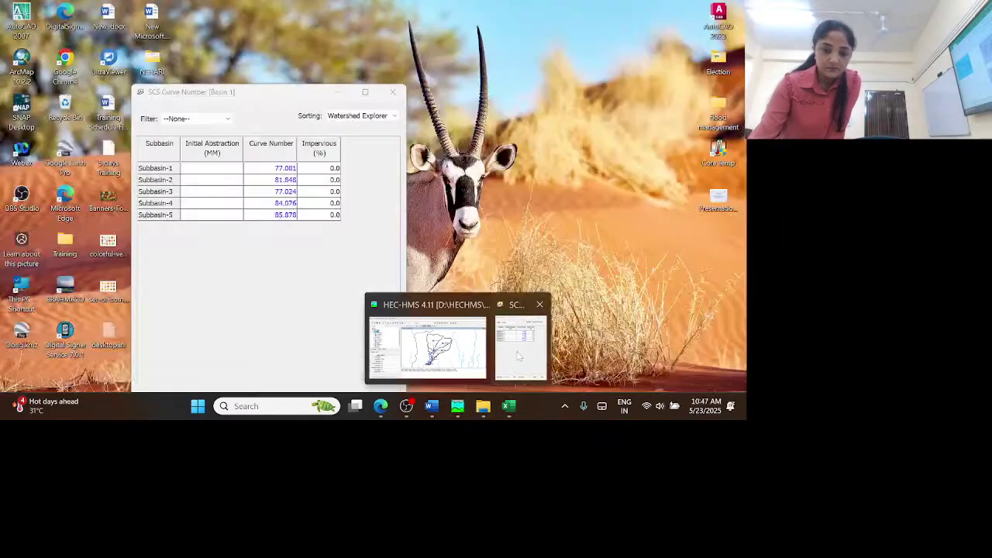
{"action": "left_click", "coordinate": [521, 358]}
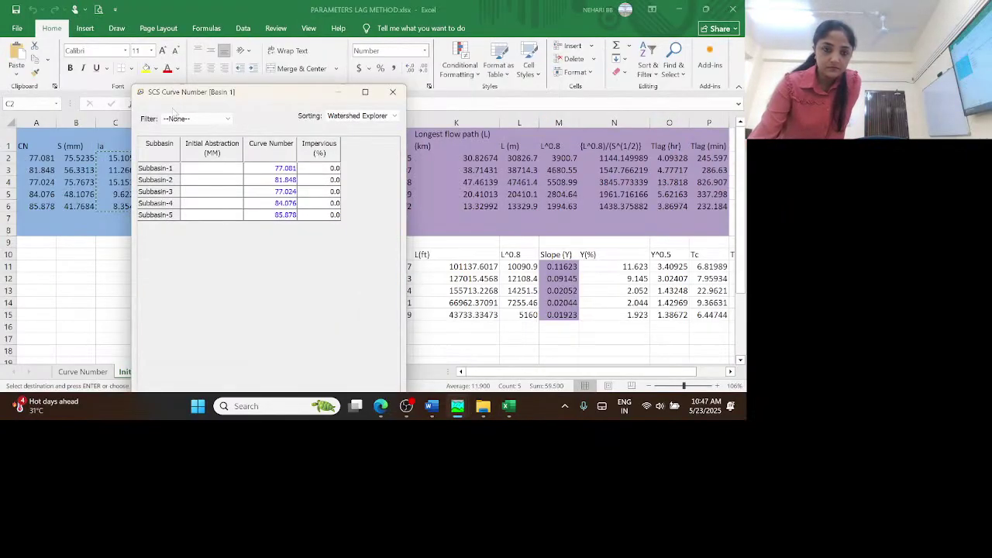
{"action": "left_click", "coordinate": [223, 172]}
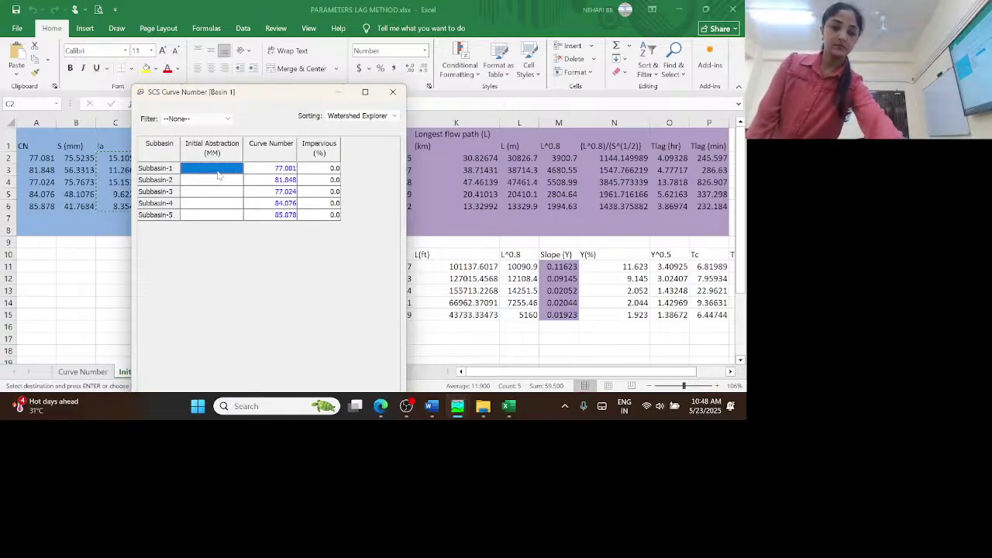
{"action": "type", "text": "15.105 11.266 15.153 9.627 8.354"}
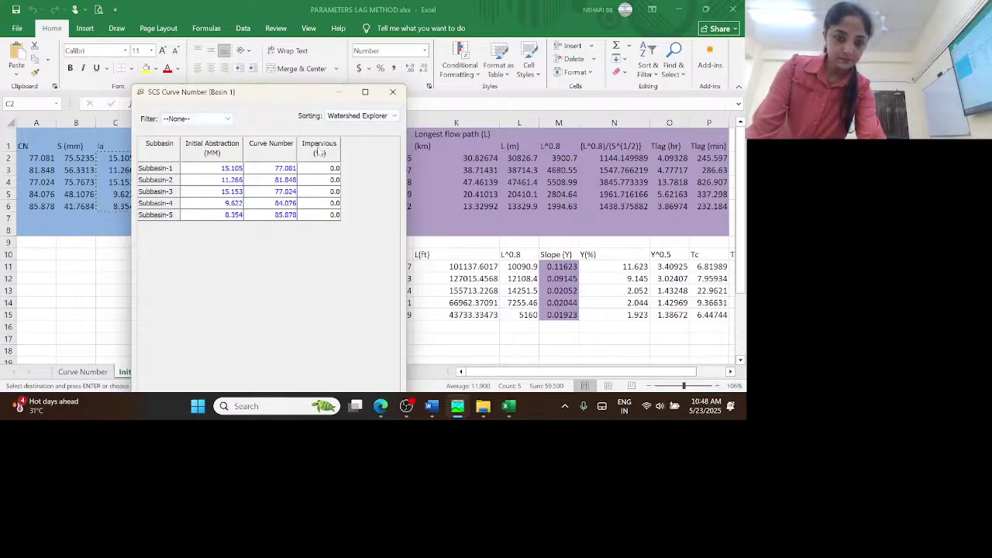
{"action": "left_click", "coordinate": [682, 10]}
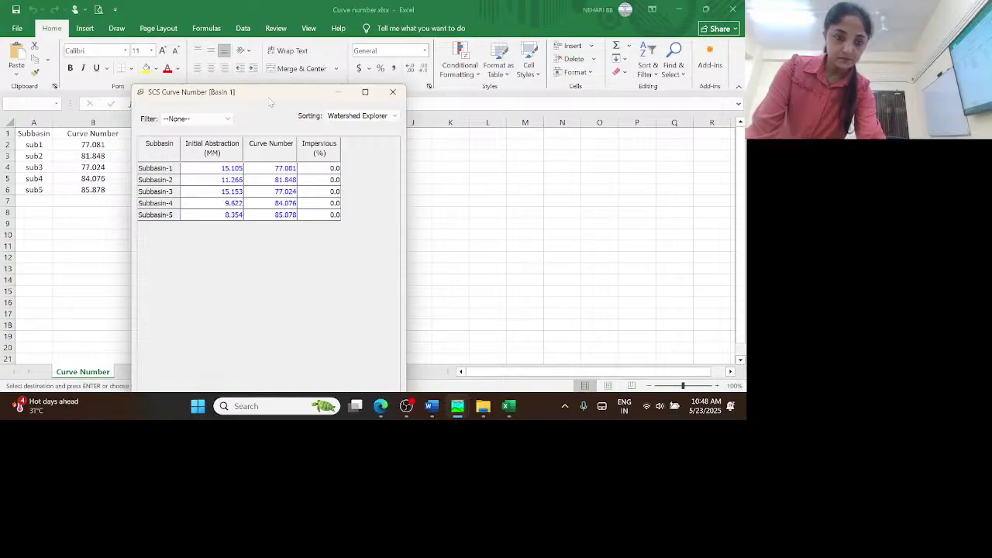
{"action": "left_click_drag", "start_coordinate": [270, 99], "coordinate": [359, 91]}
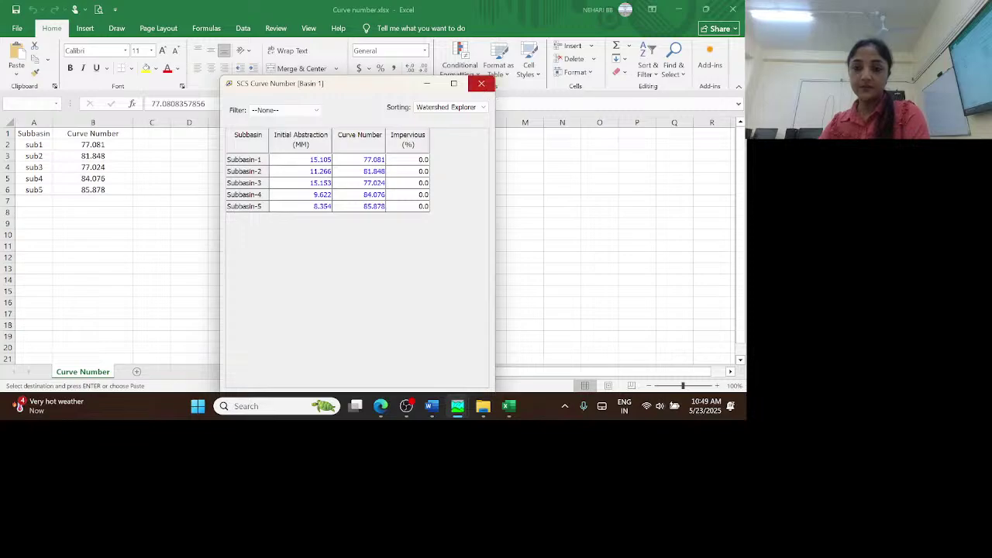
{"action": "left_click", "coordinate": [481, 83]}
- Switch to the HEC-HMS main window and examine Subbasin-1's selected methods and its loss parameters
{"action": "left_click", "coordinate": [457, 406]}
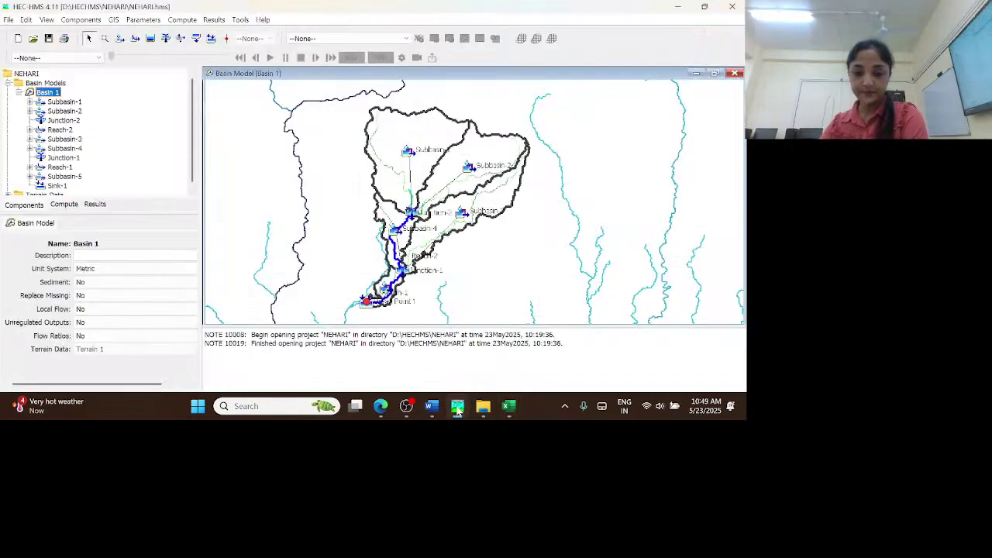
{"action": "left_click", "coordinate": [143, 20]}
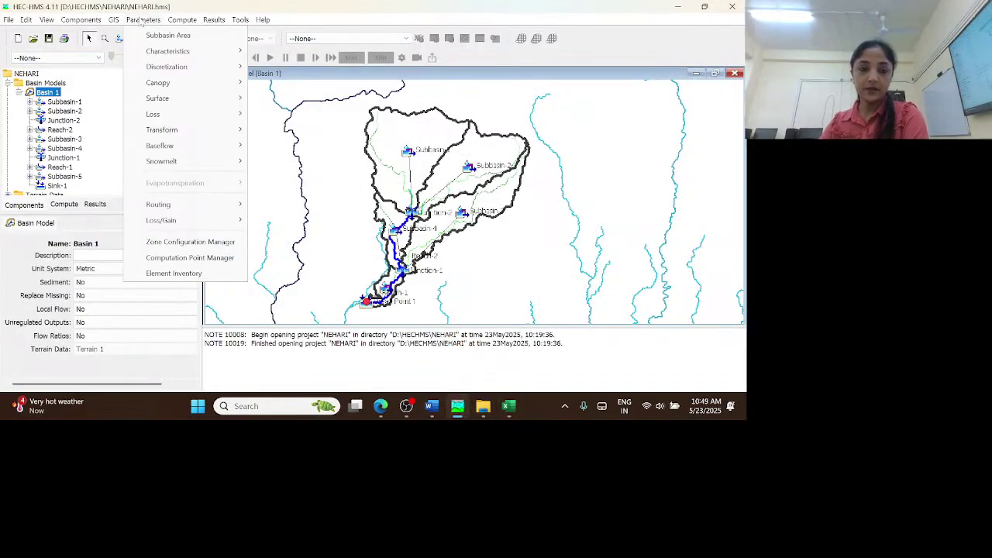
{"action": "left_click", "coordinate": [93, 178]}
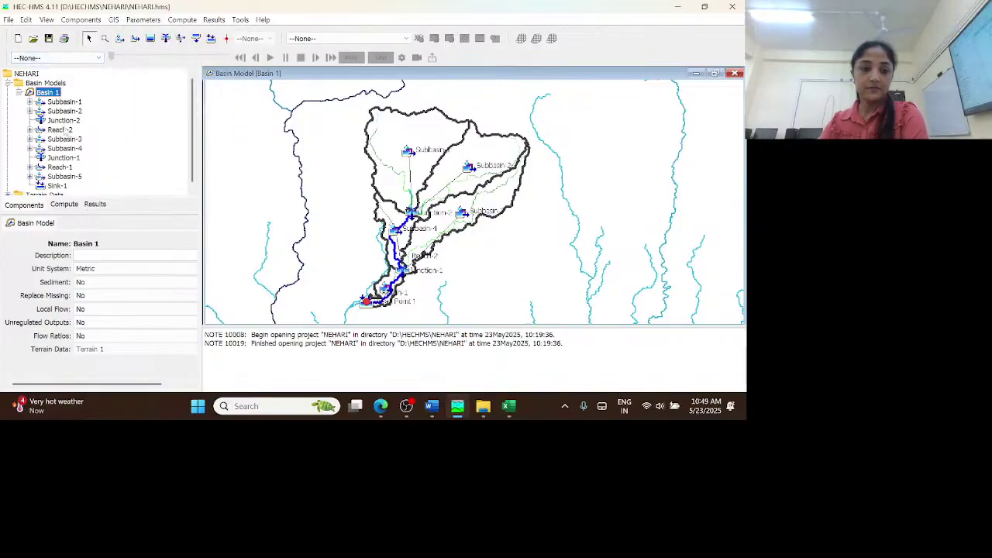
{"action": "left_click", "coordinate": [65, 102]}
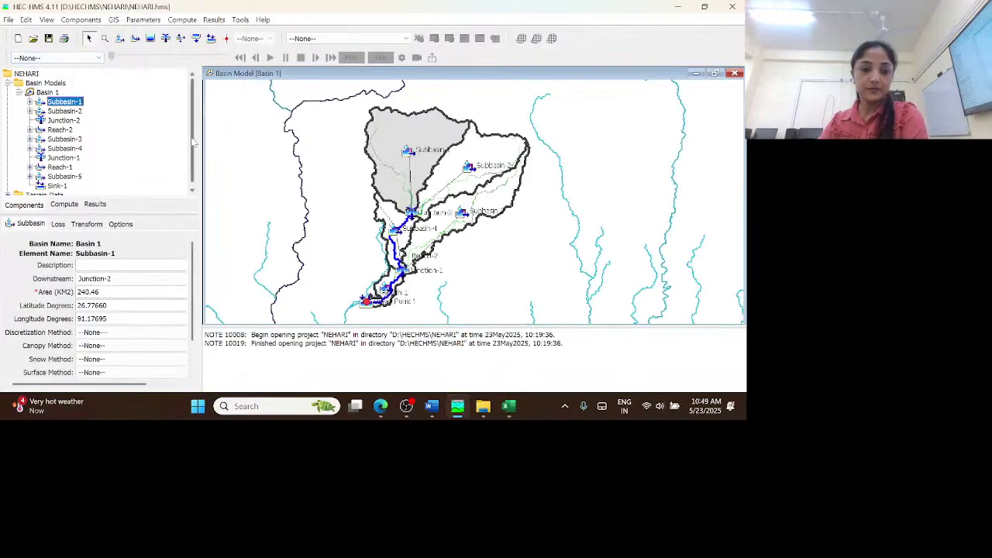
{"action": "left_click", "coordinate": [193, 188]}
{"action": "left_click", "coordinate": [193, 362]}
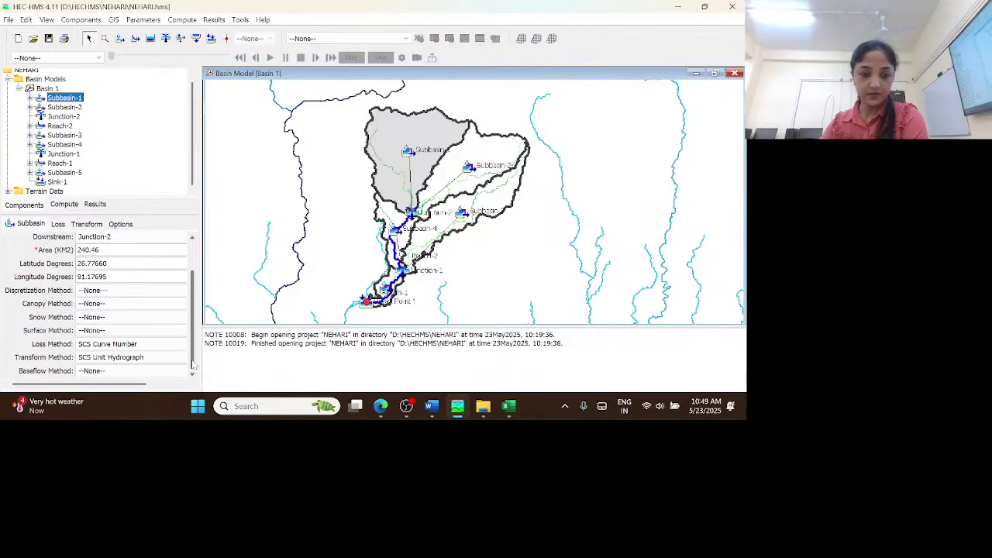
{"action": "scroll", "coordinate": [195, 358], "scroll_direction": "up", "scroll_amount": 3}
{"action": "scroll", "coordinate": [194, 353], "scroll_direction": "down", "scroll_amount": 3}
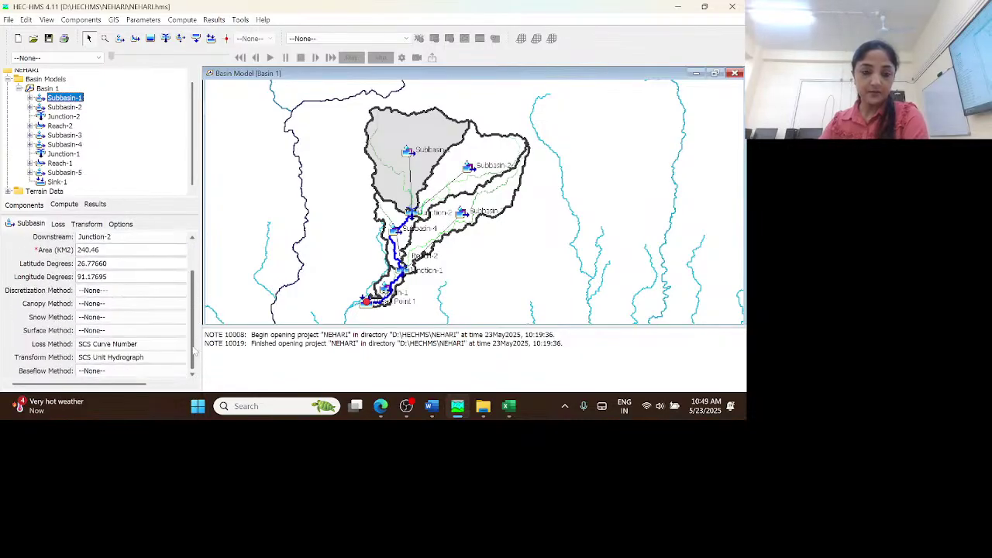
{"action": "scroll", "coordinate": [195, 353], "scroll_direction": "up", "scroll_amount": 3}
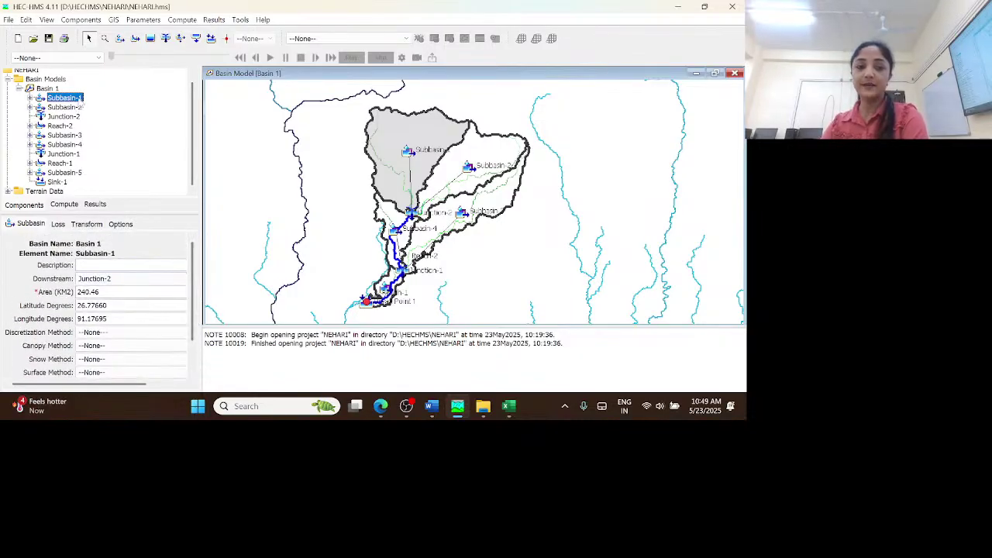
{"action": "left_click", "coordinate": [59, 225]}
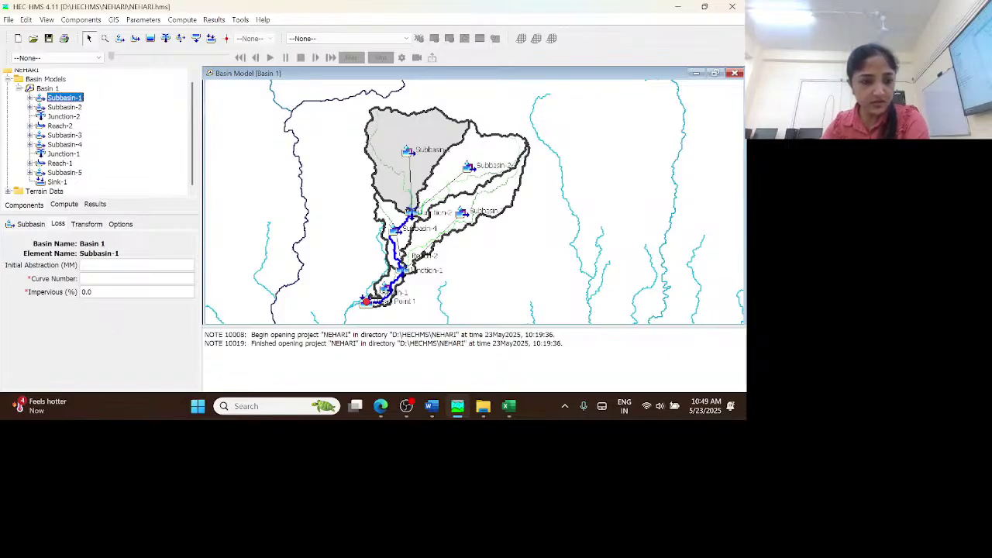
- Open the SCS Curve Number loss parameter table for Basin 1 and move its window so that the whole table shows
{"action": "left_click", "coordinate": [47, 89]}
{"action": "left_click", "coordinate": [143, 19]}
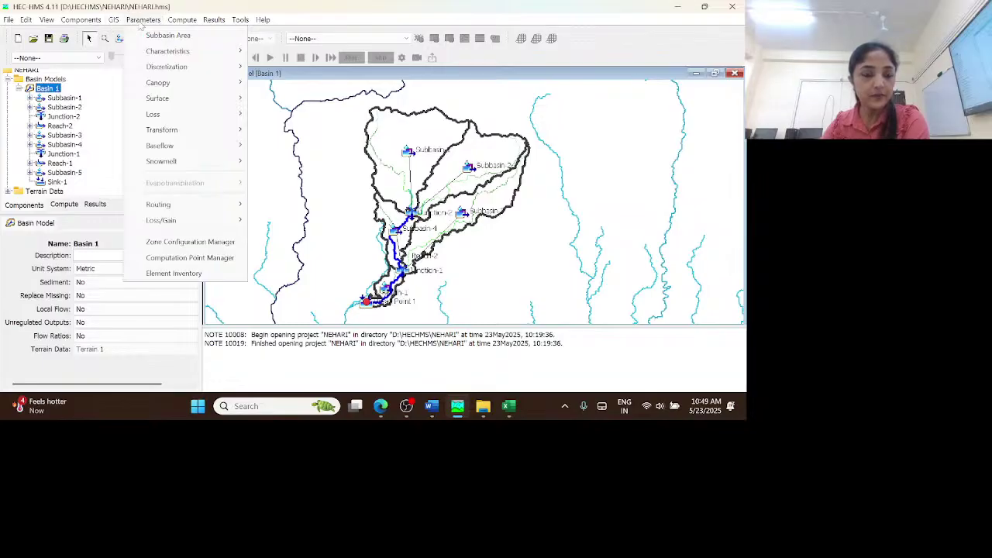
{"action": "mouse_move", "coordinate": [208, 116]}
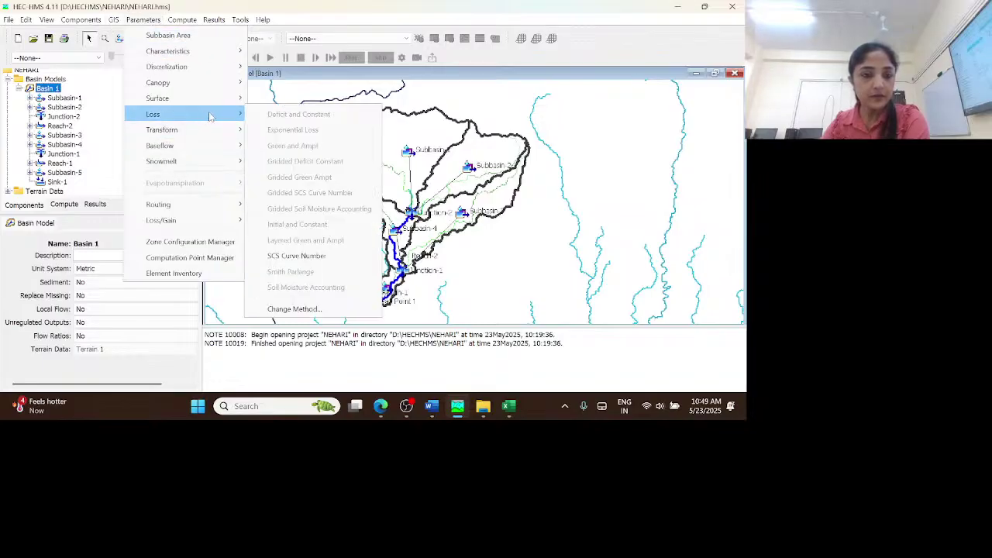
{"action": "left_click", "coordinate": [332, 260]}
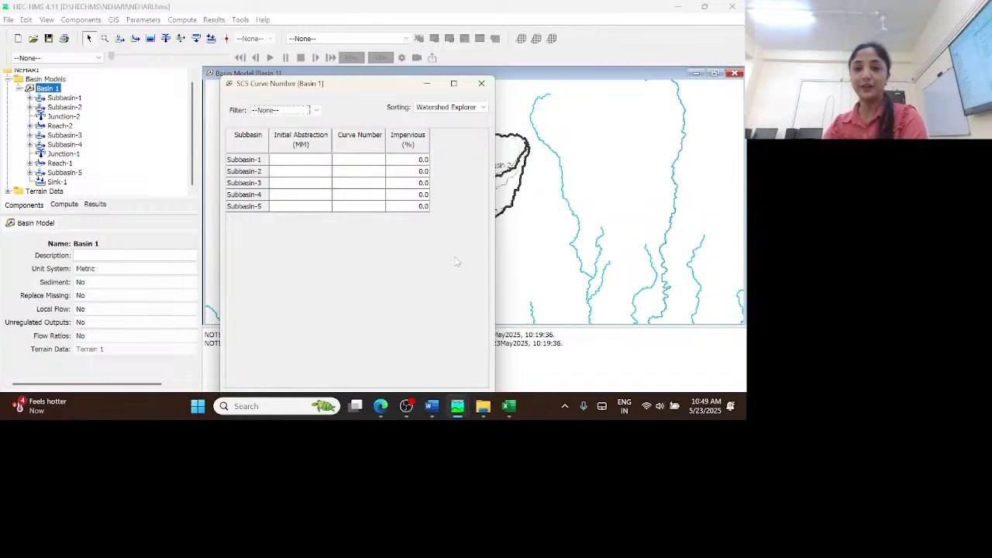
{"action": "left_click_drag", "start_coordinate": [382, 83], "coordinate": [373, 43]}
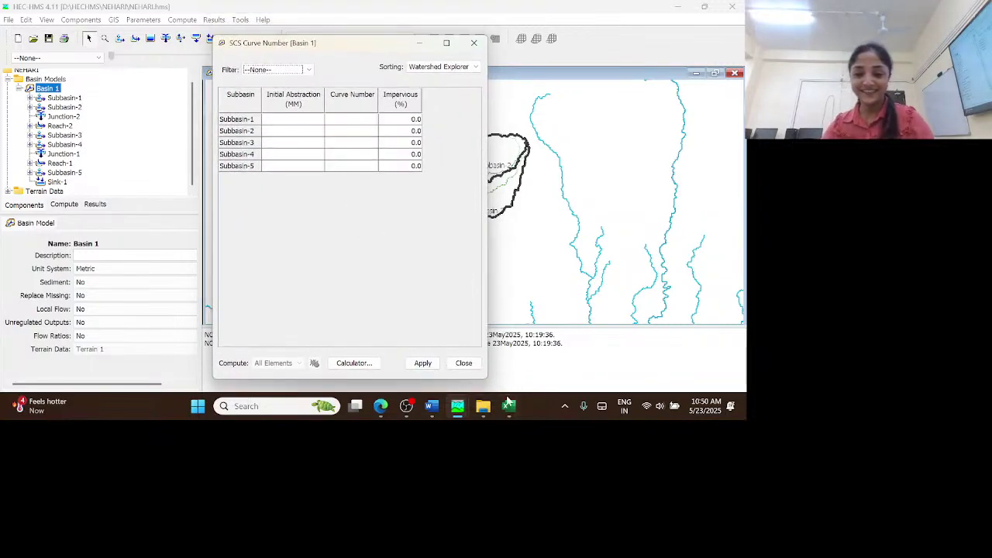
- Copy the CN values in A2:A6 of PARAMETERS LAG METHOD.xlsx into the Curve Number column in HEC-HMS, starting at Subbasin-1
{"action": "mouse_move", "coordinate": [507, 409]}
{"action": "left_click", "coordinate": [572, 366]}
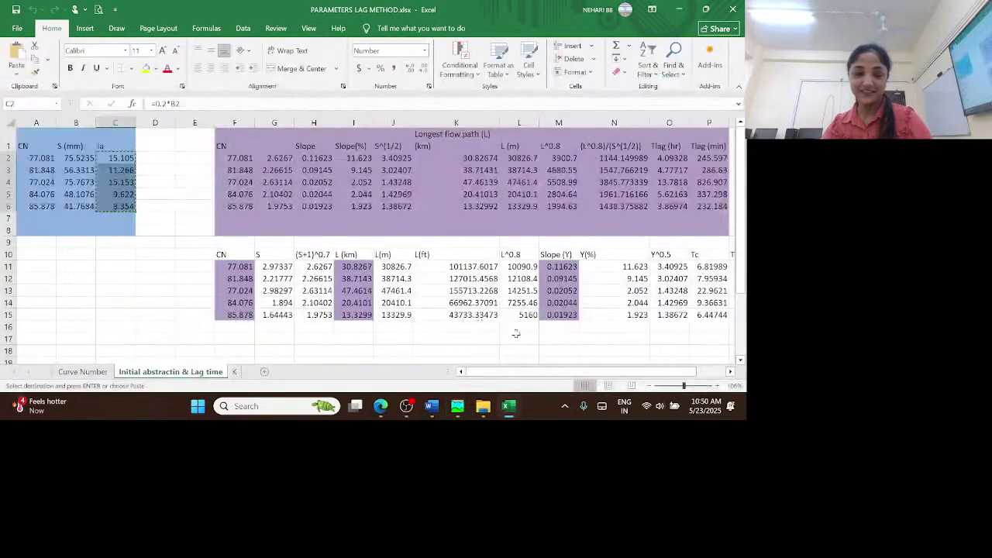
{"action": "left_click_drag", "start_coordinate": [44, 158], "coordinate": [49, 207]}
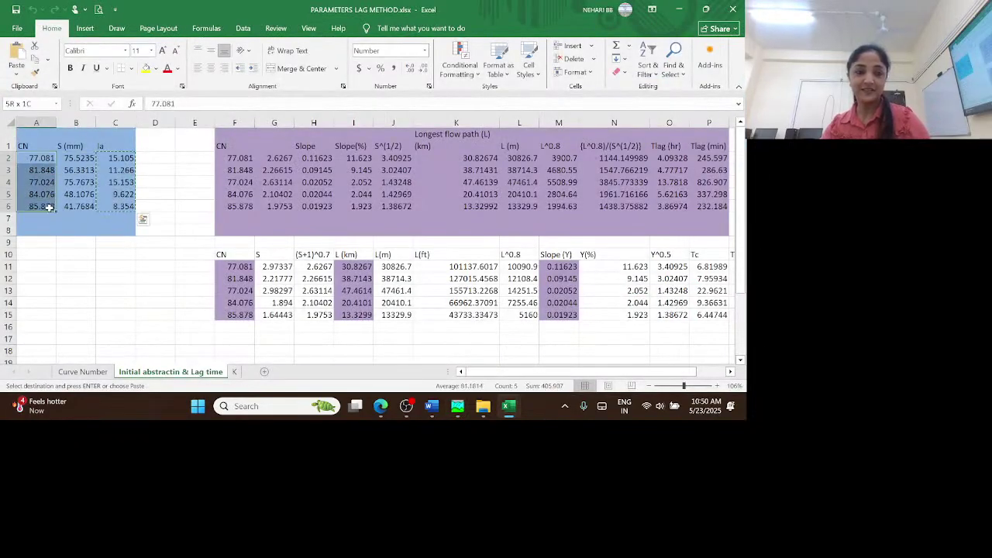
{"action": "key", "text": "ctrl+c"}
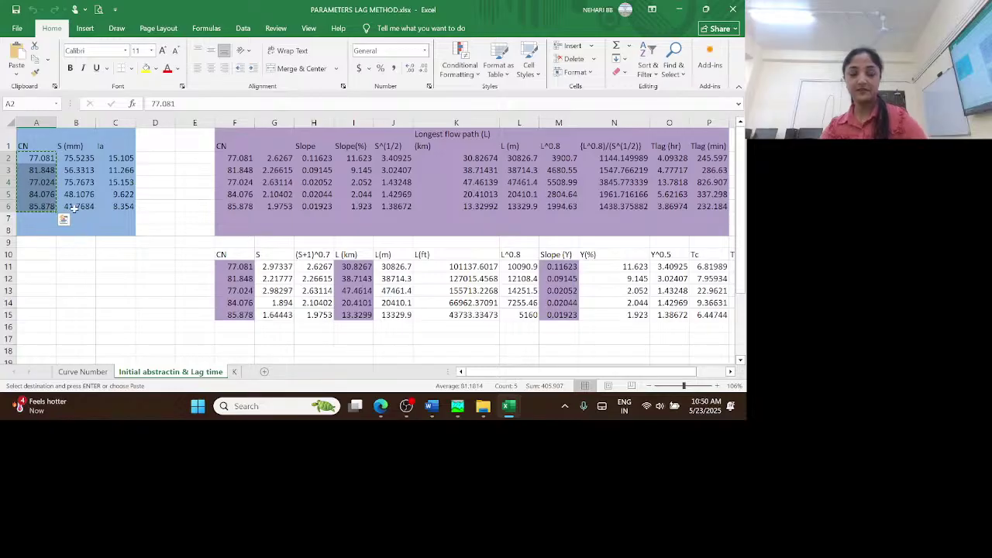
{"action": "mouse_move", "coordinate": [459, 406]}
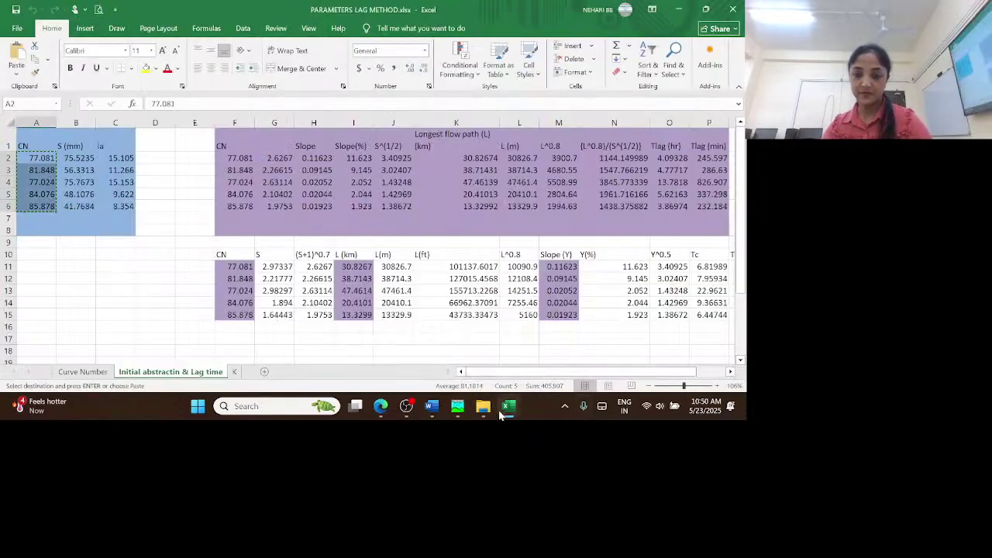
{"action": "left_click", "coordinate": [515, 345]}
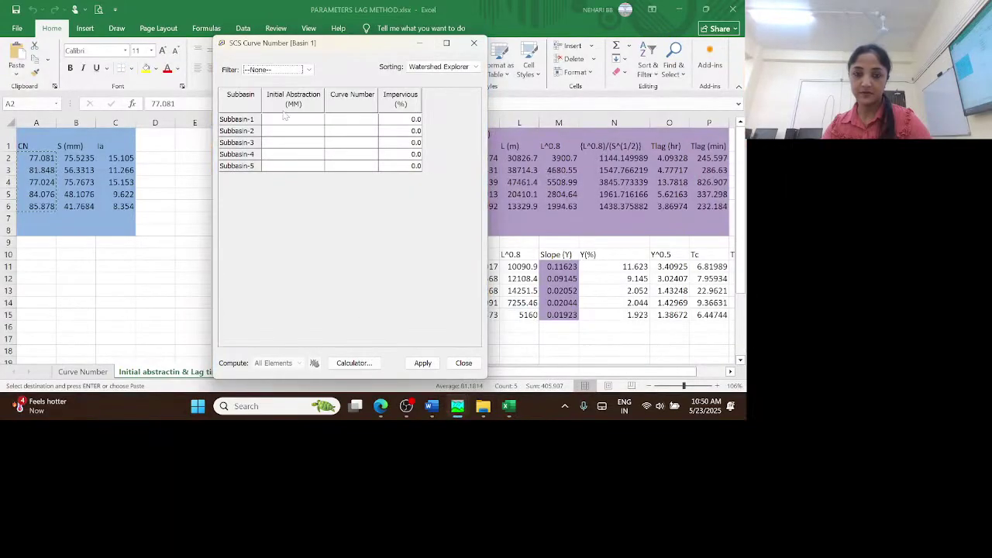
{"action": "left_click", "coordinate": [351, 122]}
{"action": "right_click", "coordinate": [352, 123]}
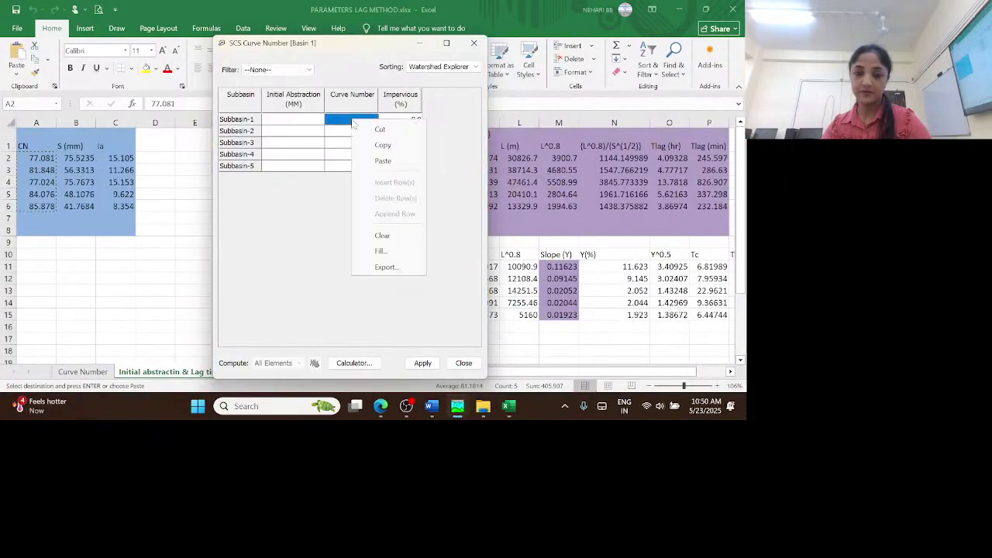
{"action": "left_click", "coordinate": [383, 161]}
- Copy the workbook's Ia values in C2:C6 into the Initial Abstraction column, starting at Subbasin-1, then apply and close the table
{"action": "mouse_move", "coordinate": [508, 407]}
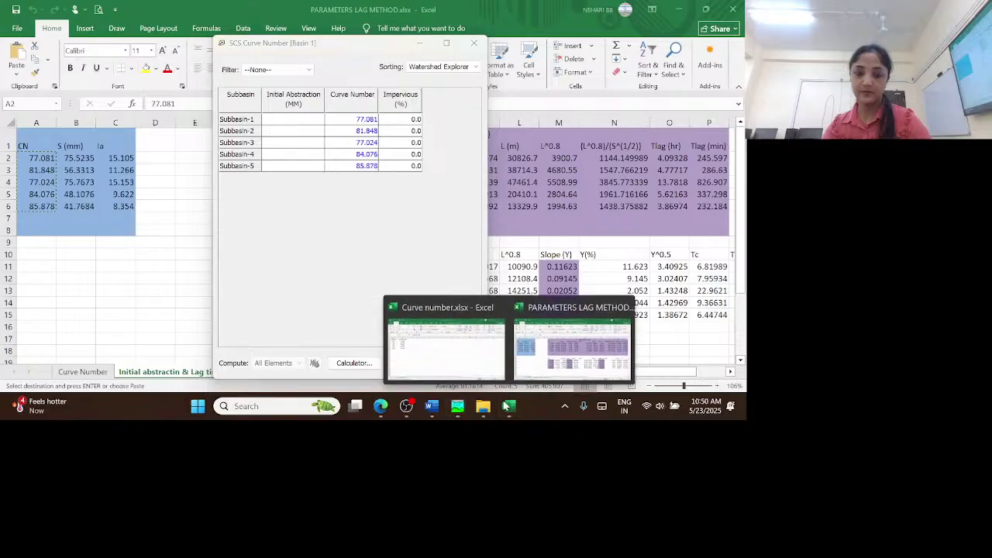
{"action": "left_click", "coordinate": [120, 155]}
{"action": "left_click_drag", "start_coordinate": [120, 157], "coordinate": [123, 203]}
{"action": "key", "text": "ctrl+c"}
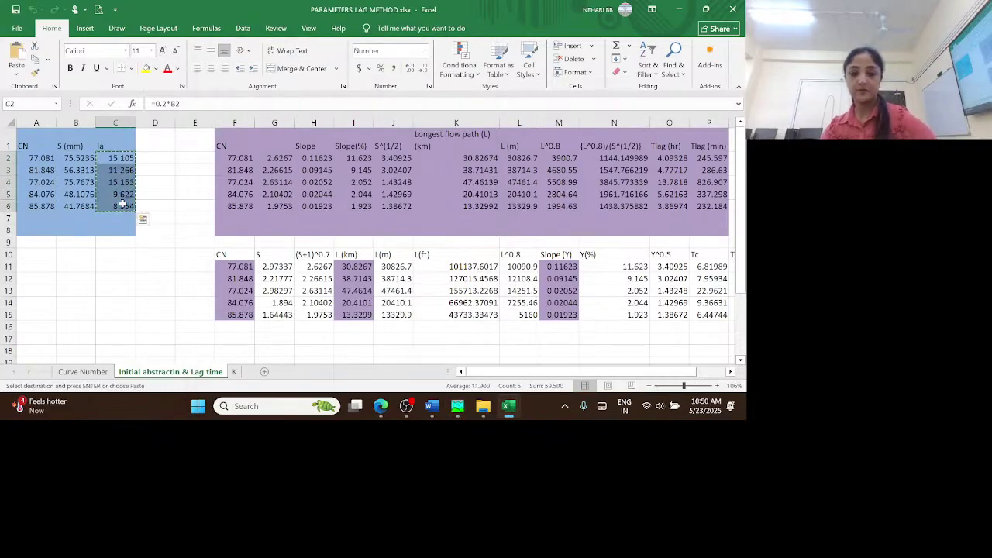
{"action": "mouse_move", "coordinate": [456, 406]}
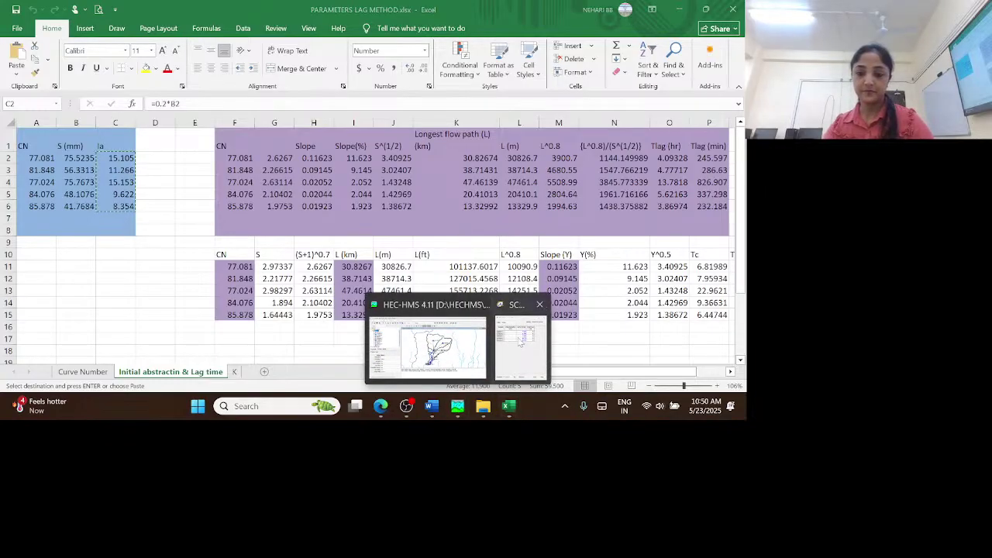
{"action": "left_click", "coordinate": [522, 345]}
{"action": "left_click", "coordinate": [289, 121]}
{"action": "right_click", "coordinate": [299, 118]}
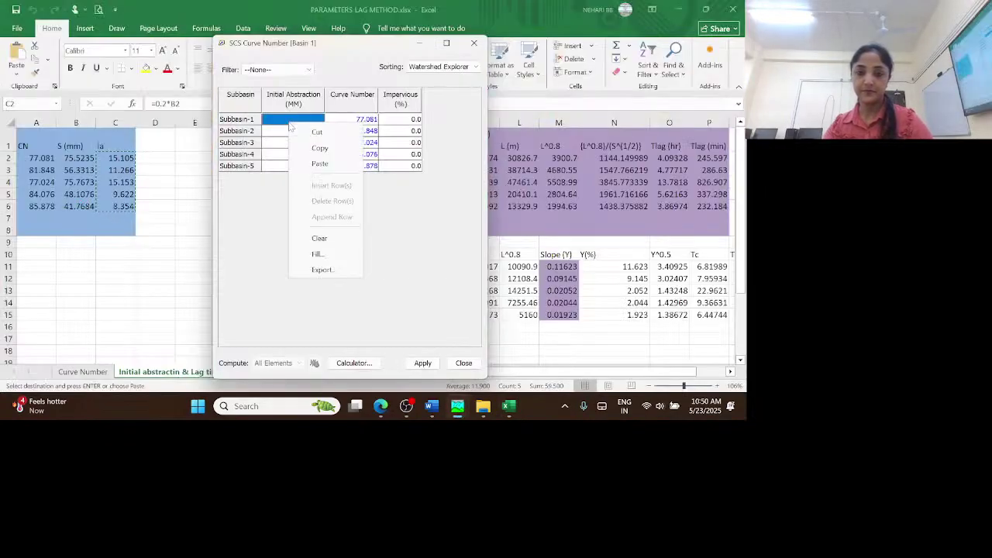
{"action": "left_click", "coordinate": [318, 163]}
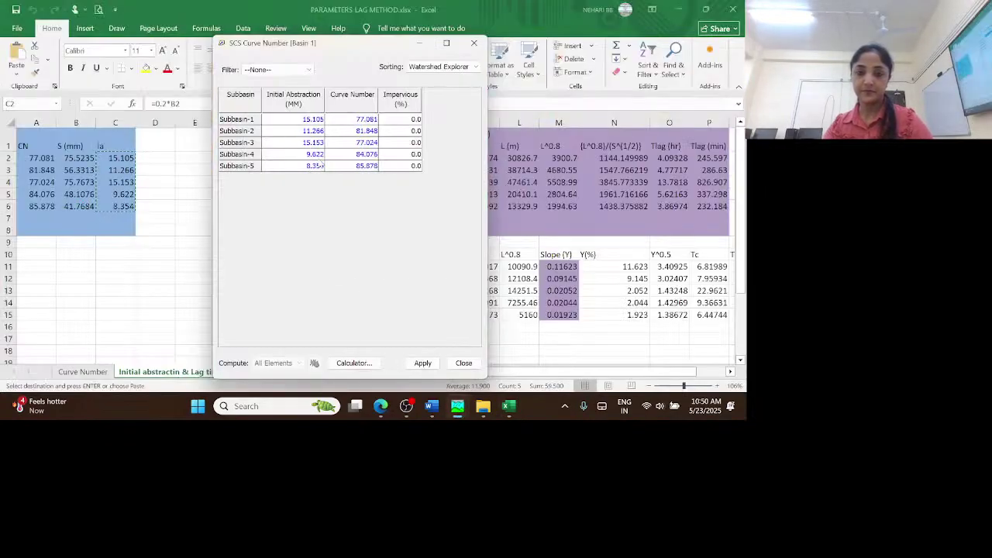
{"action": "left_click", "coordinate": [423, 363]}
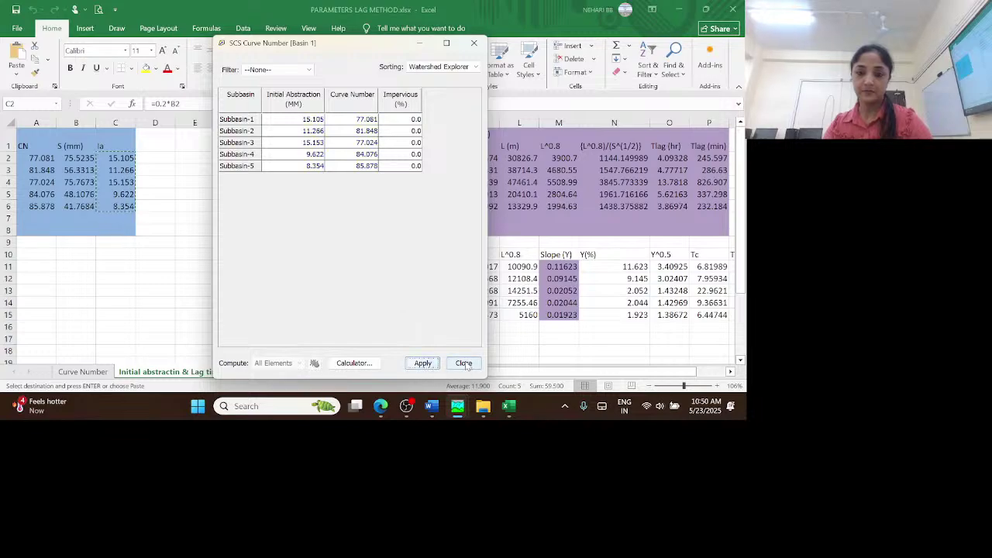
{"action": "left_click", "coordinate": [464, 362]}
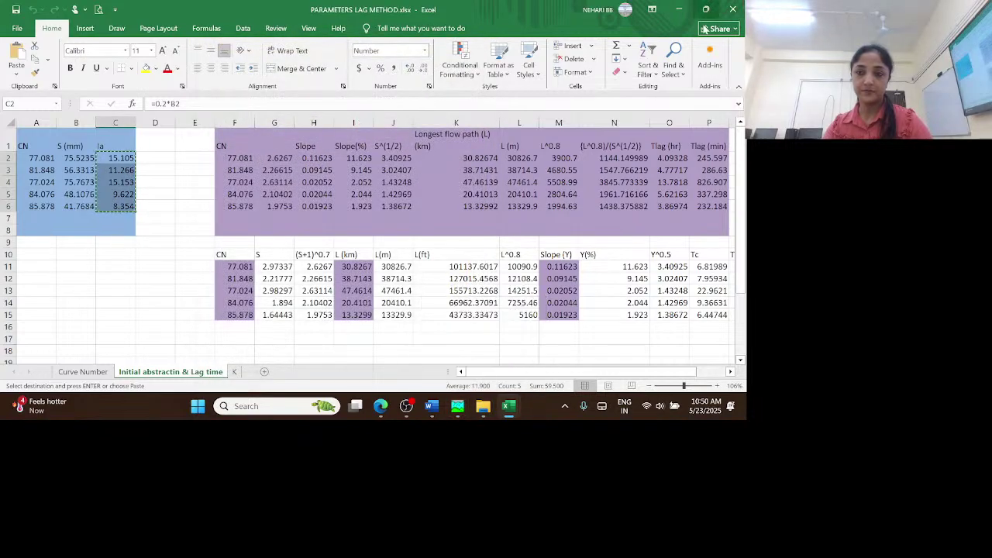
- Minimize the workbook and check Subbasin-1's initial abstraction and curve number in its HEC-HMS loss parameters
{"action": "left_click", "coordinate": [679, 10]}
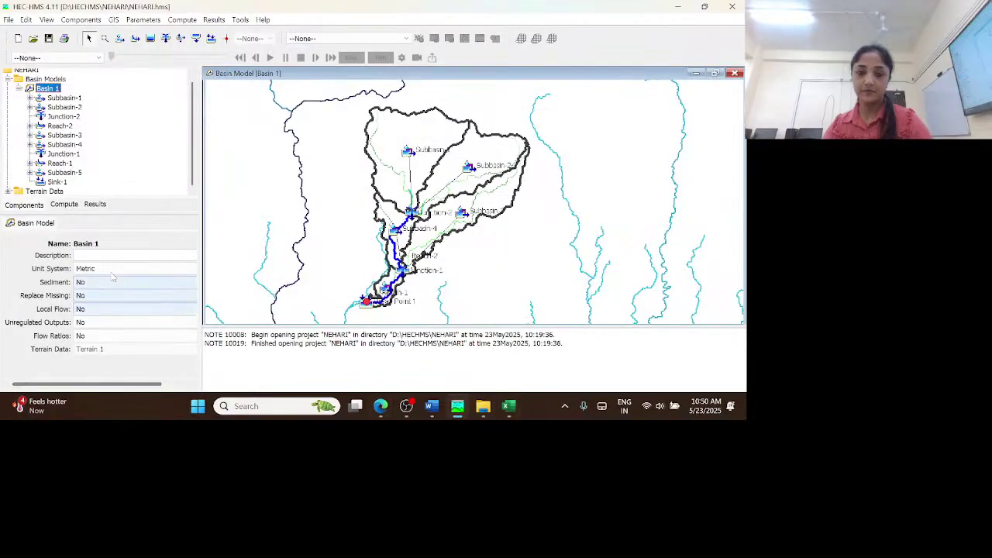
{"action": "left_click", "coordinate": [65, 98]}
{"action": "left_click_drag", "start_coordinate": [193, 305], "coordinate": [197, 355]}
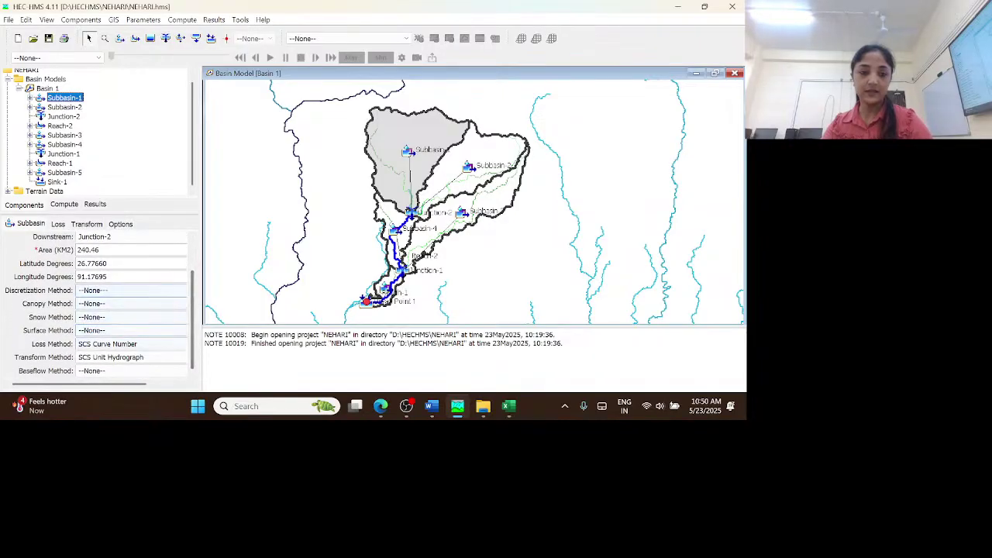
{"action": "left_click", "coordinate": [58, 224]}
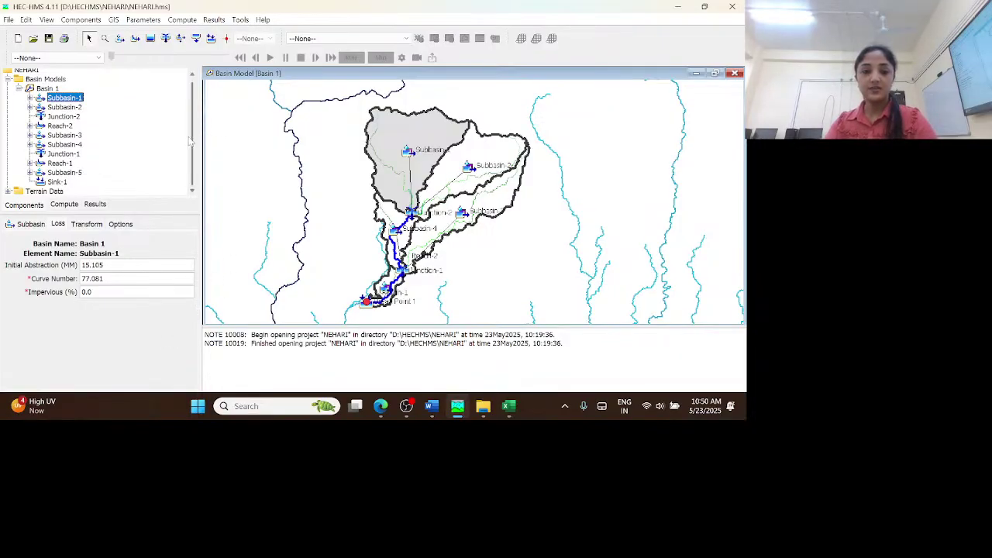
- Check the SCS Unit Hydrograph transform table of Basin 1 for the lag time each subbasin requires, then close it
{"action": "scroll", "coordinate": [190, 155], "scroll_direction": "up", "scroll_amount": 1}
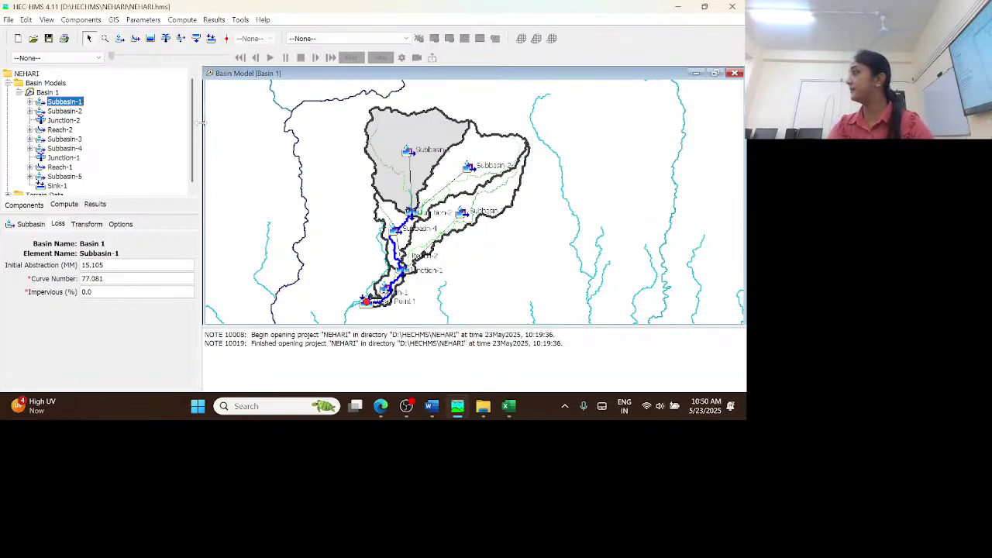
{"action": "left_click", "coordinate": [152, 20]}
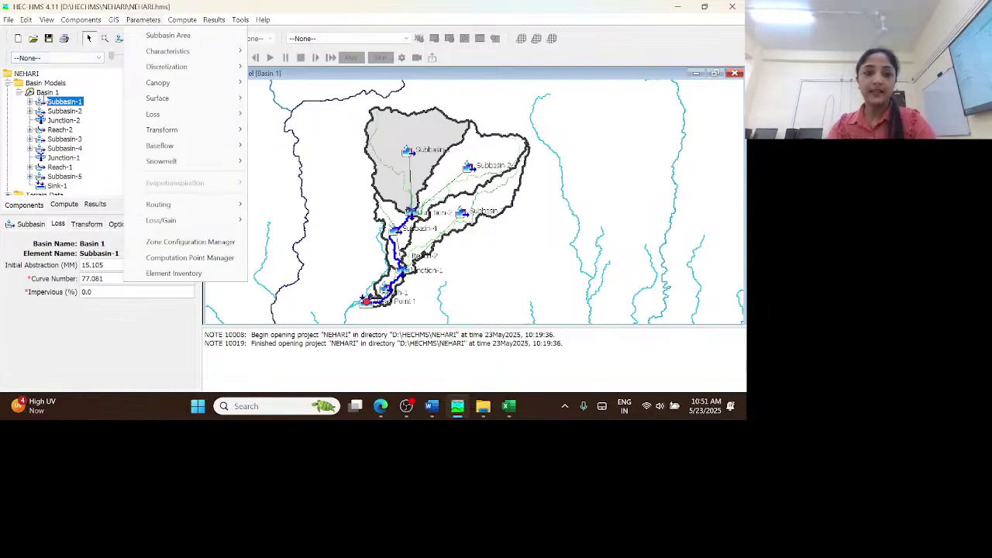
{"action": "left_click", "coordinate": [45, 93]}
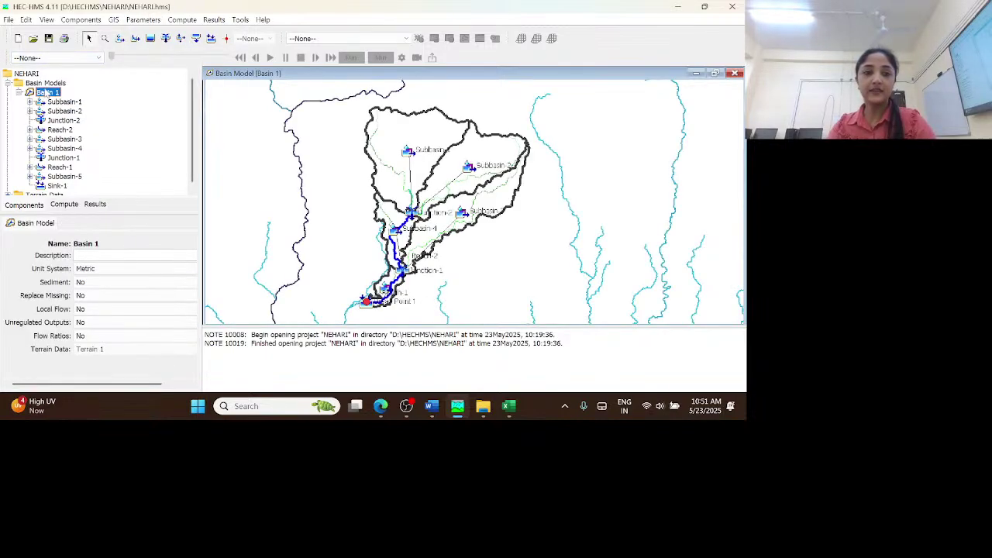
{"action": "left_click", "coordinate": [136, 20]}
{"action": "mouse_move", "coordinate": [199, 133]}
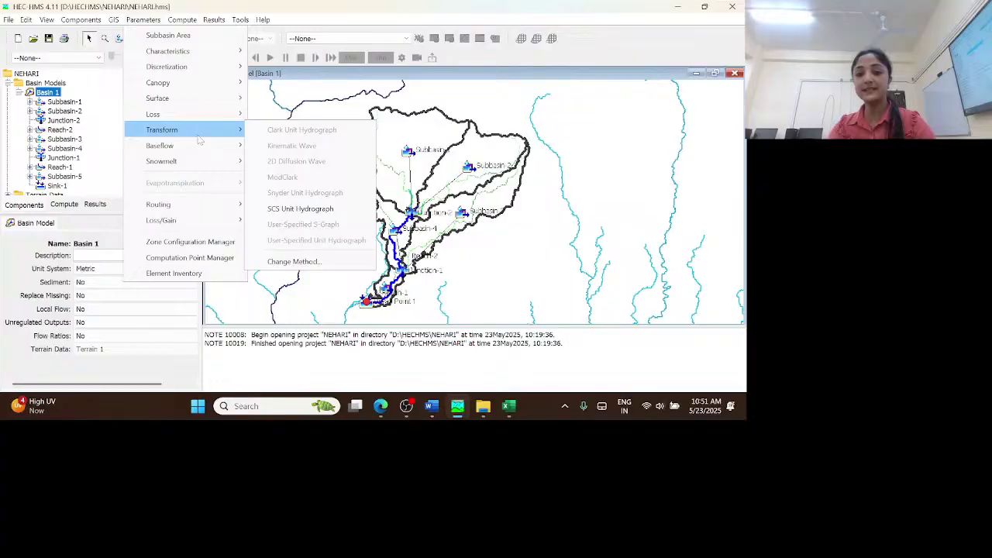
{"action": "left_click", "coordinate": [330, 211]}
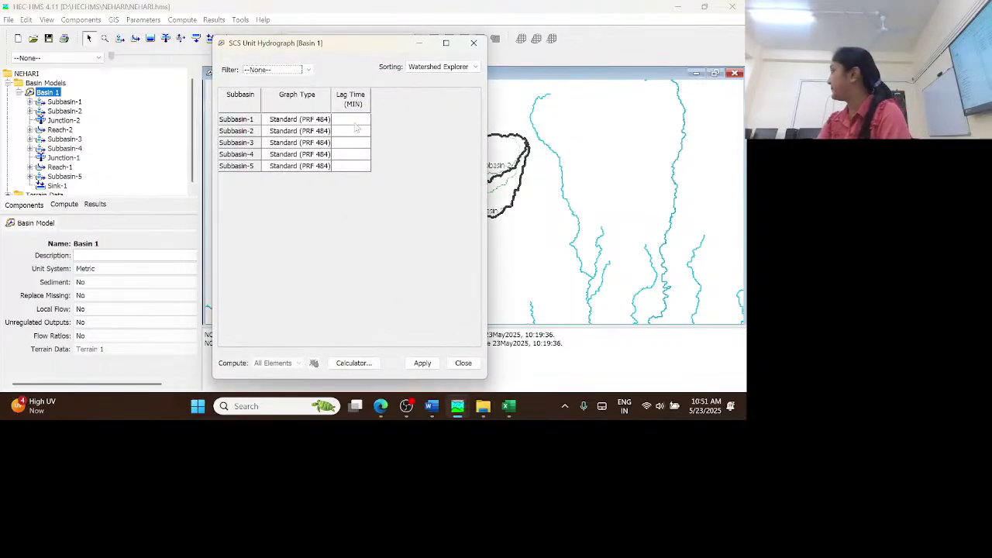
{"action": "left_click", "coordinate": [473, 45]}
- Minimize the Curve number workbook and open Formulae.pdf from the HECHMS Data folder to view the lag time calculation formulas
{"action": "key", "text": "alt+Tab"}
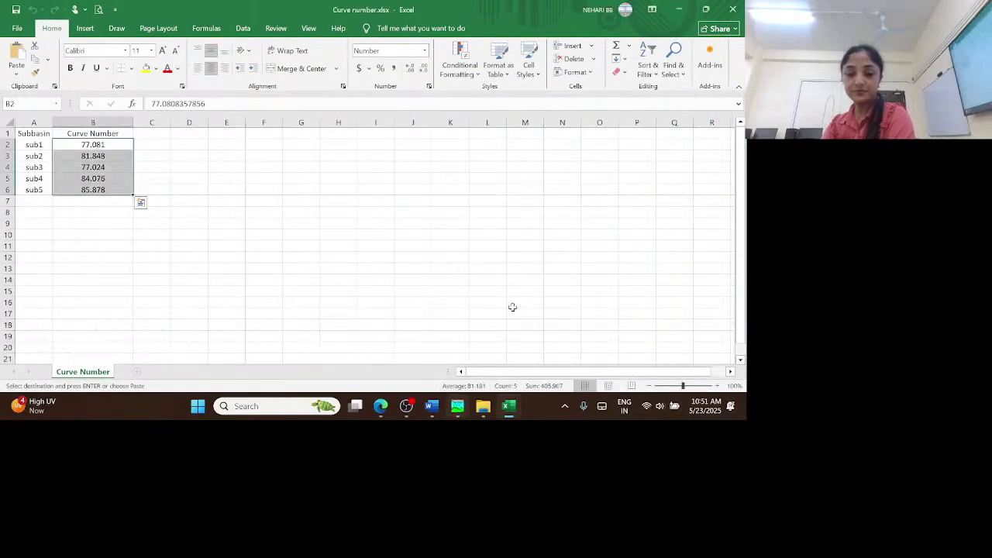
{"action": "left_click", "coordinate": [679, 9]}
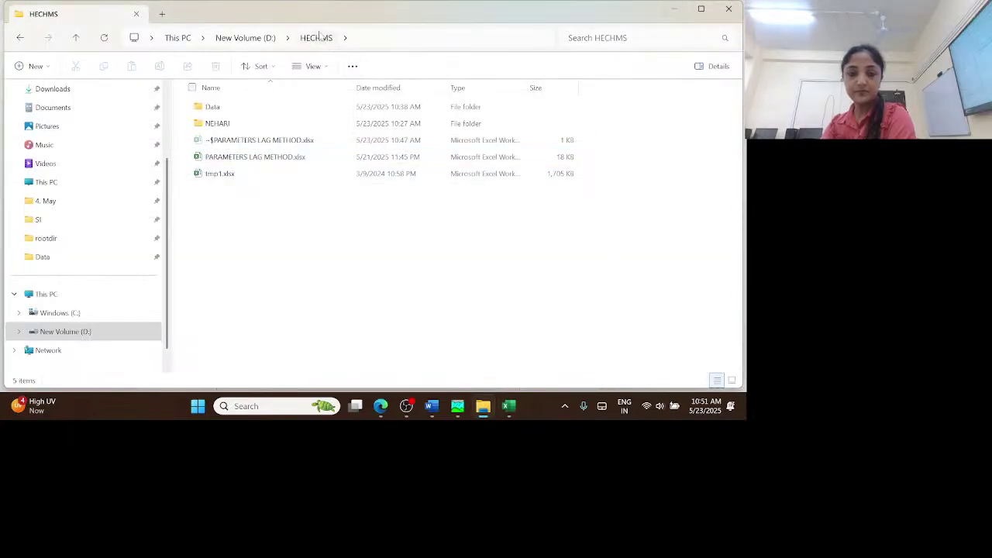
{"action": "double_click", "coordinate": [213, 107]}
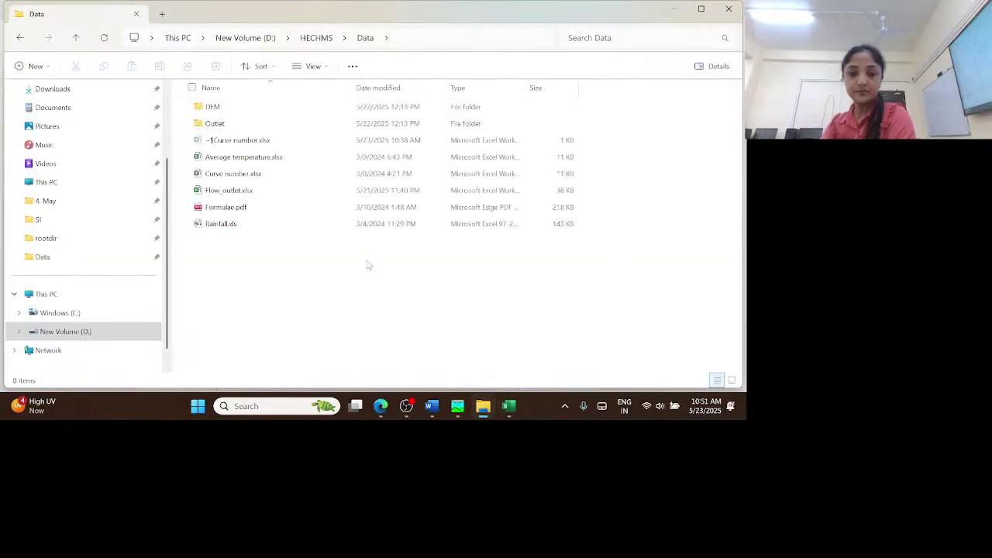
{"action": "double_click", "coordinate": [230, 208]}
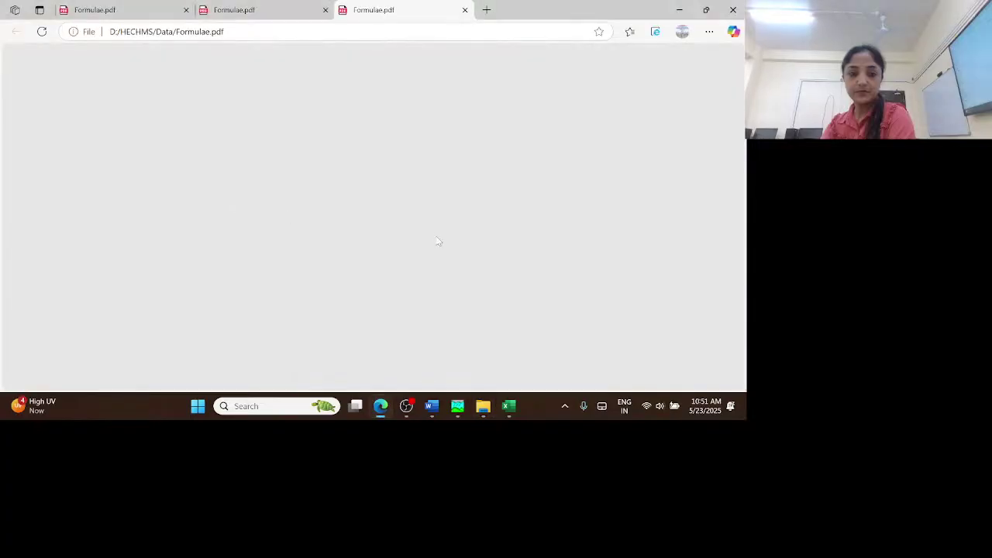
{"action": "scroll", "coordinate": [449, 256], "scroll_direction": "up", "scroll_amount": 1}
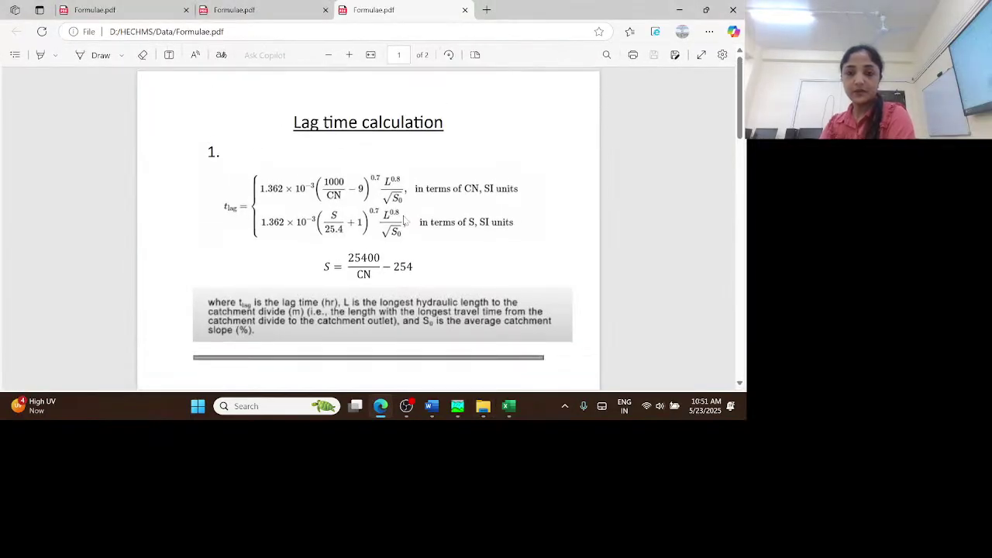